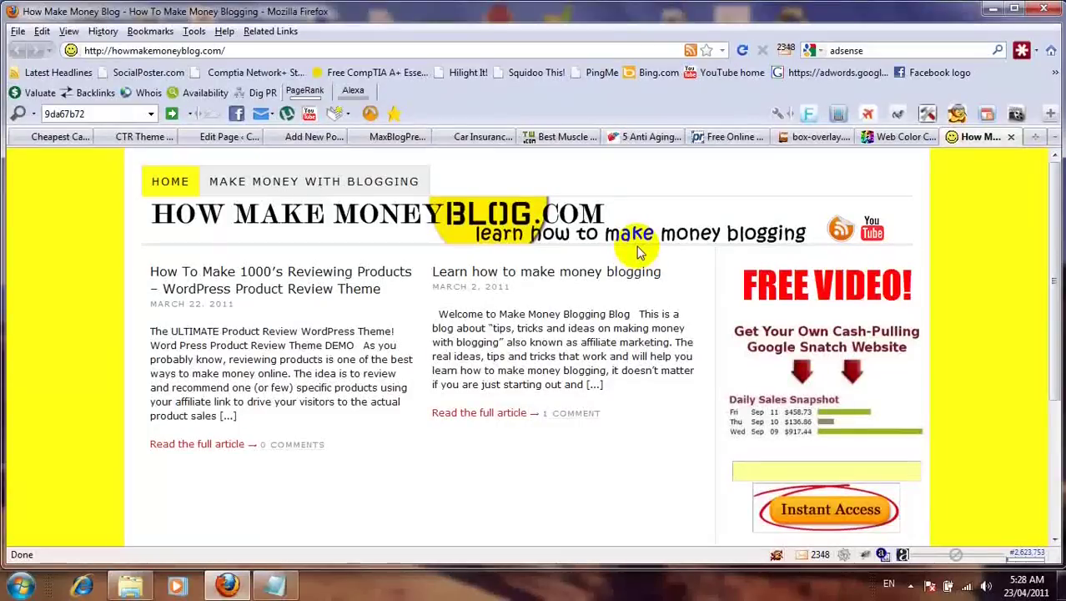
# - Open the CTR Theme settings of the Car Insurance Los Angeles site and show the General Site Options
pyautogui.click(152, 140)
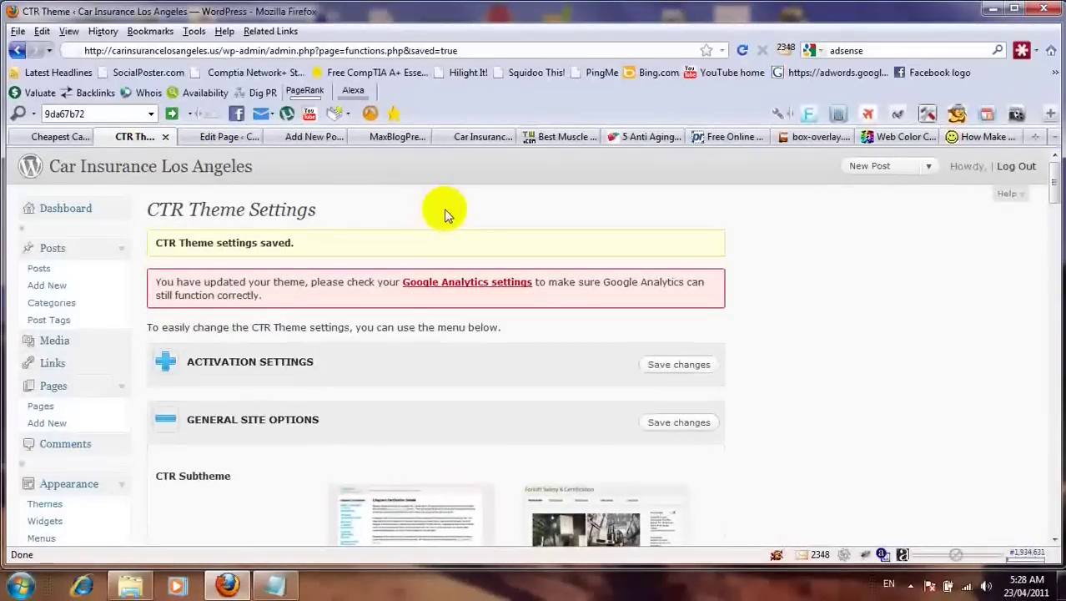
pyautogui.scroll(-1, 444, 208)
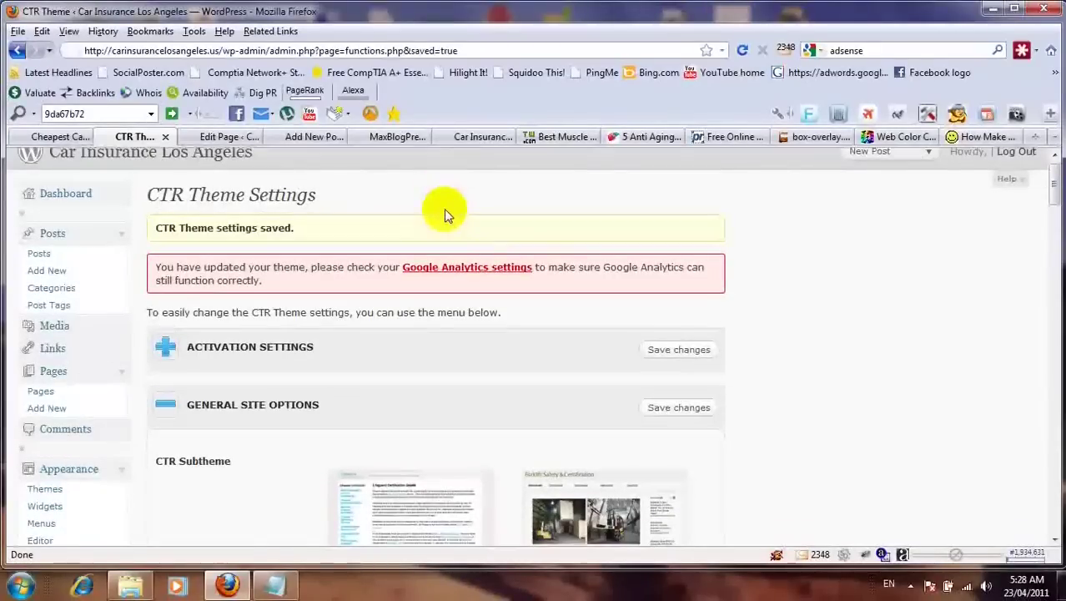
pyautogui.scroll(-2, 443, 208)
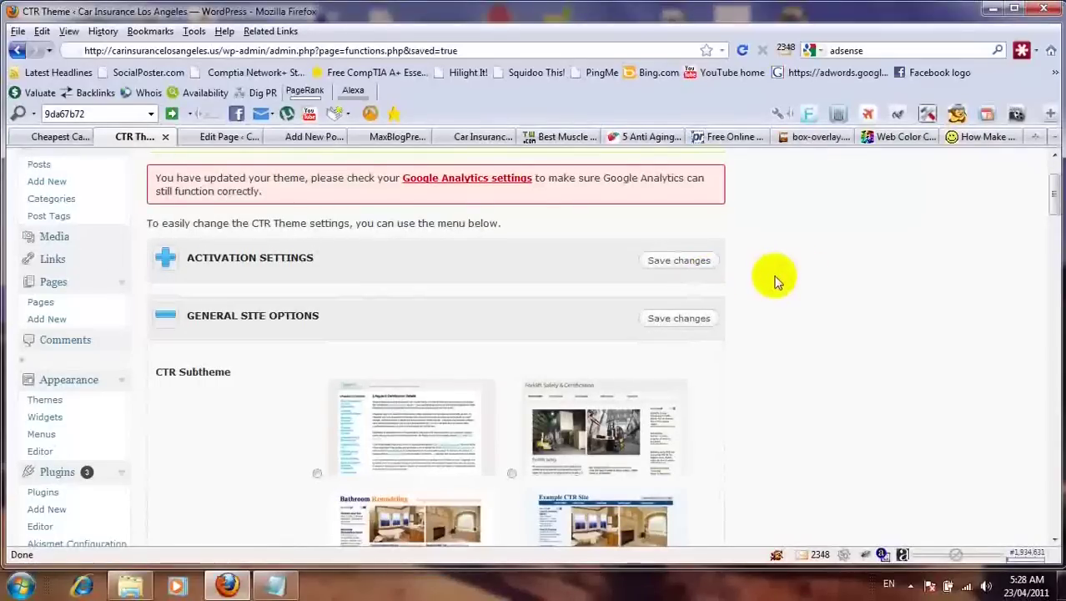
pyautogui.click(165, 324)
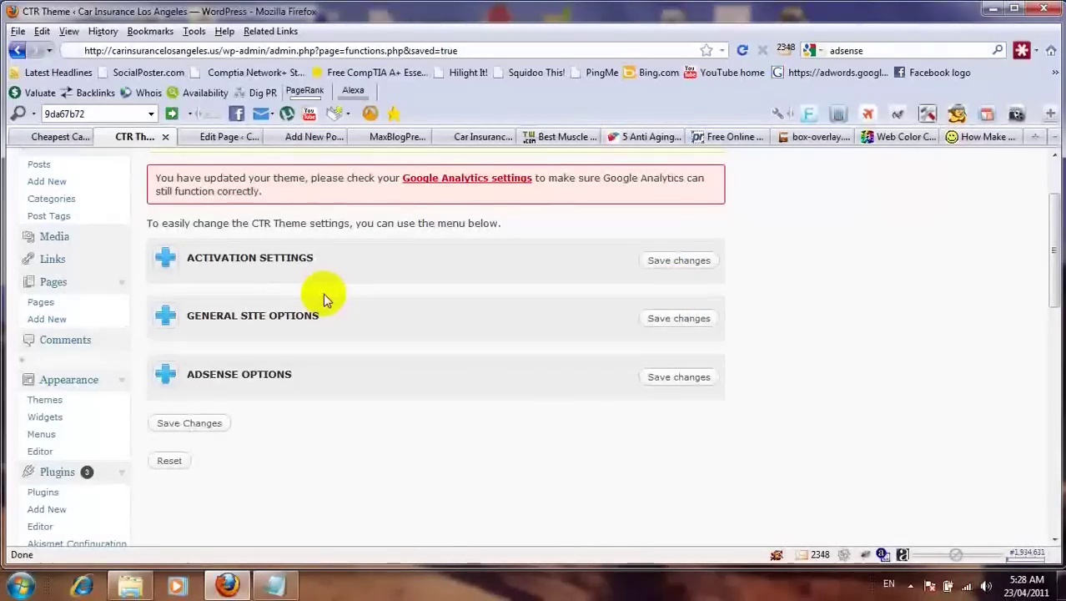
pyautogui.click(167, 319)
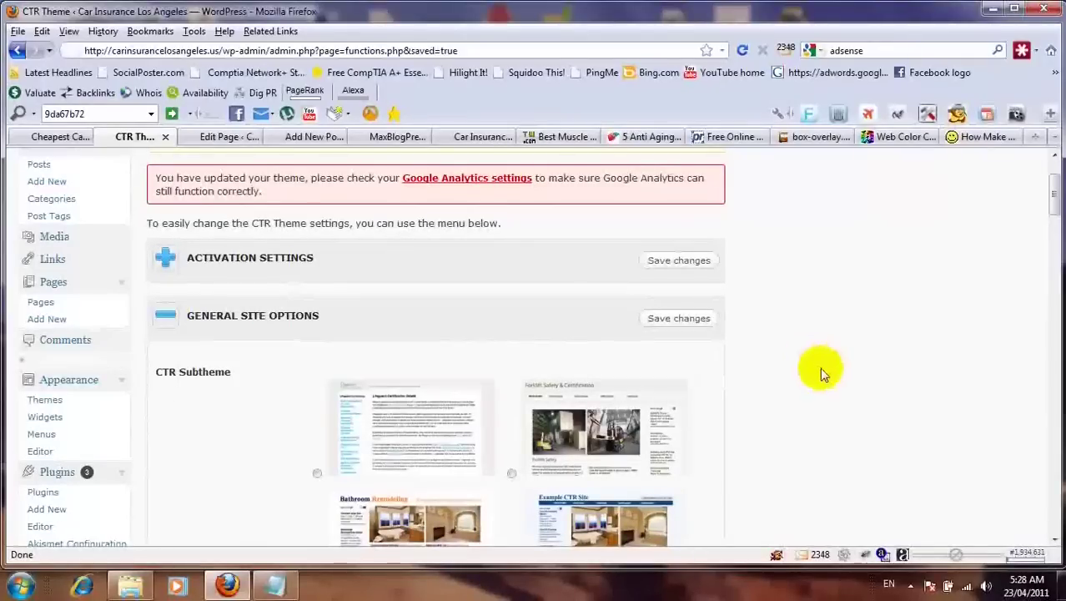
# - Examine the CTR subtheme choices and the site header and pushdown image settings in the General Site Options
pyautogui.scroll(-2, 851, 373)
pyautogui.scroll(-2, 851, 373)
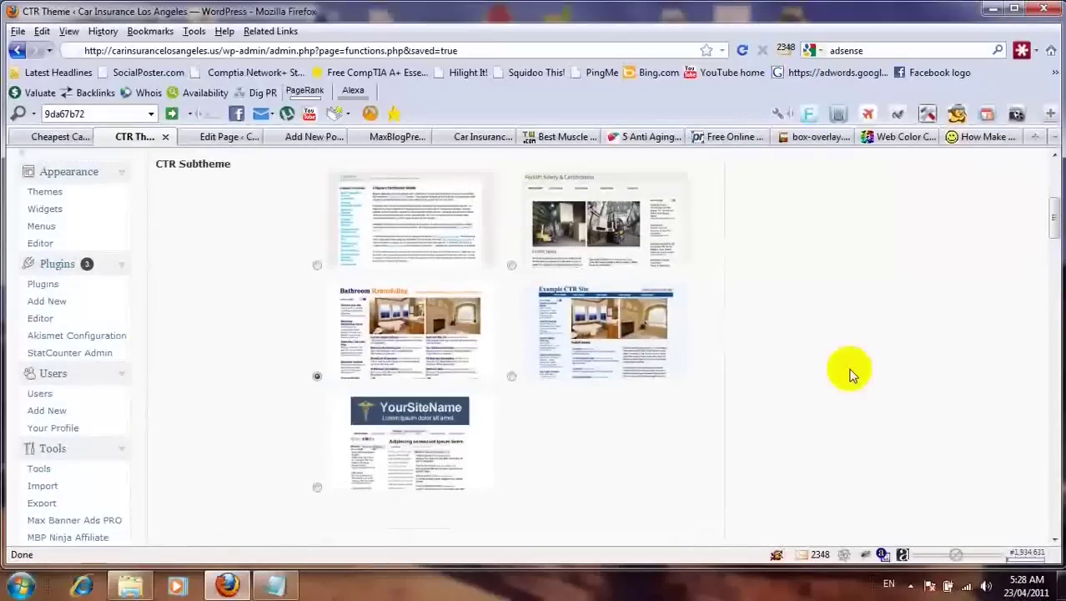
pyautogui.scroll(1, 851, 373)
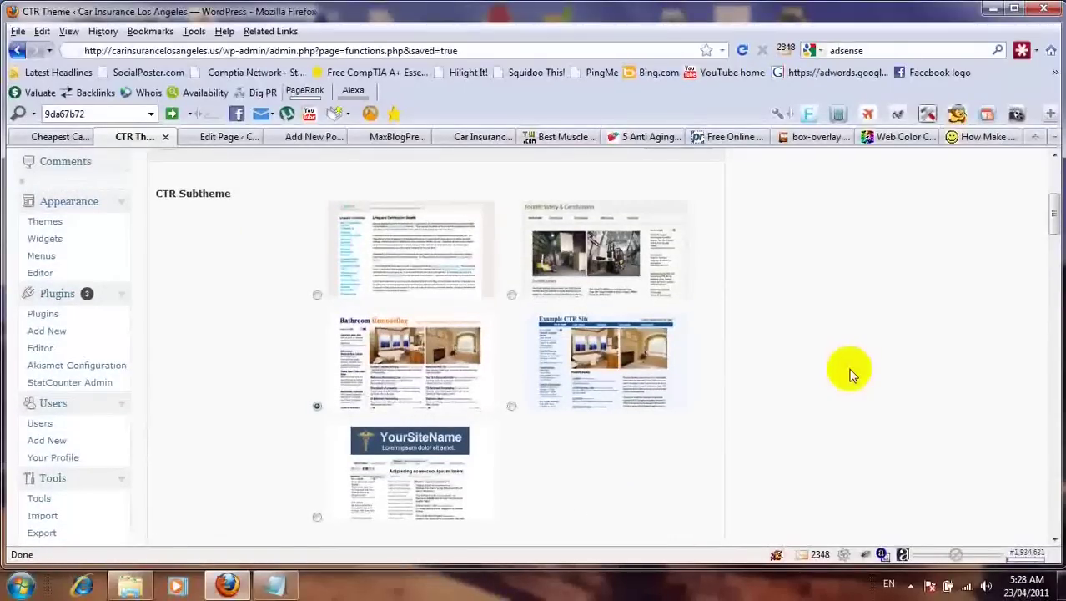
pyautogui.scroll(-1, 851, 373)
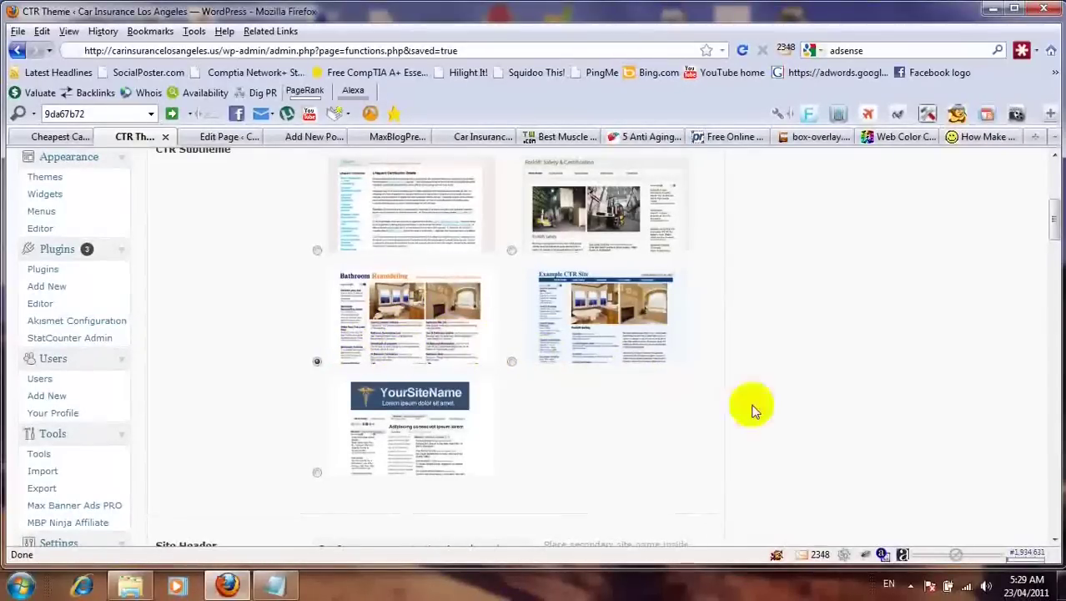
pyautogui.scroll(-5, 750, 409)
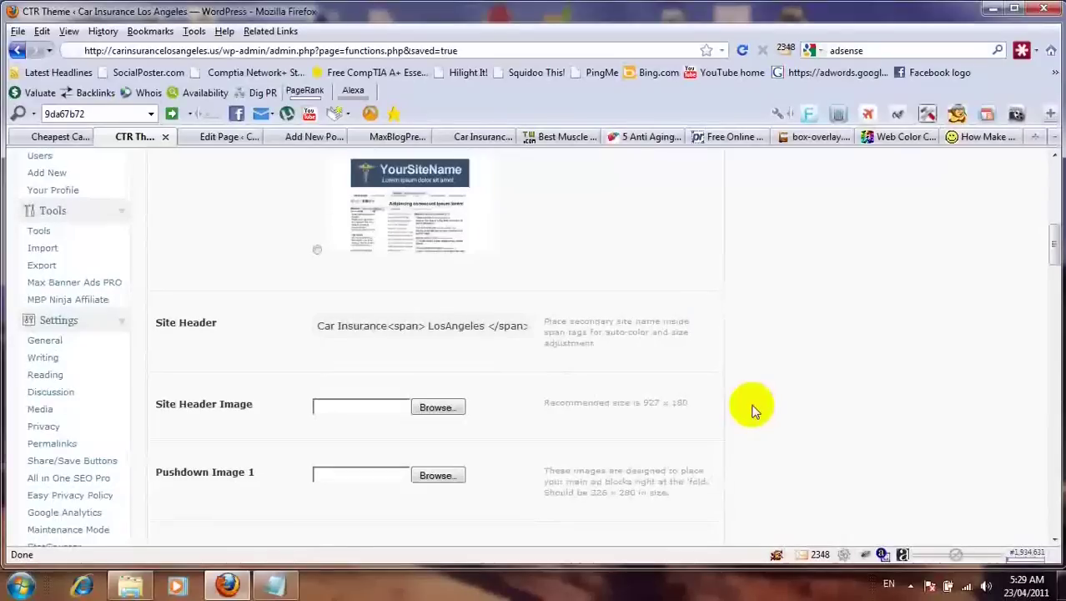
pyautogui.scroll(-1, 751, 408)
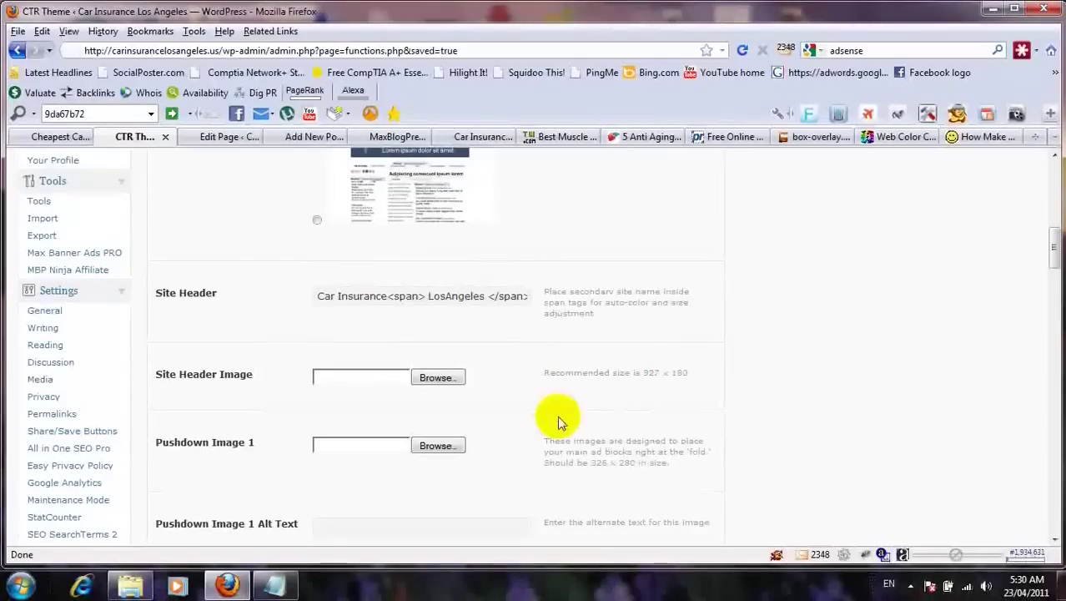
pyautogui.scroll(-3, 558, 415)
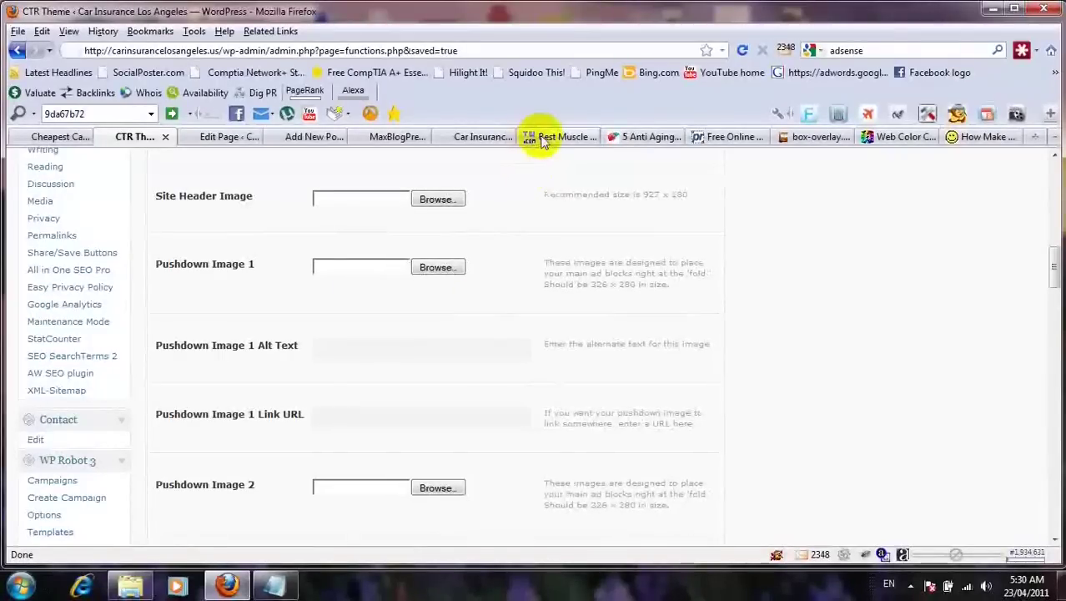
# - View the pushdown images on the anti-aging products review blog and return to the CTR Theme settings
pyautogui.click(641, 135)
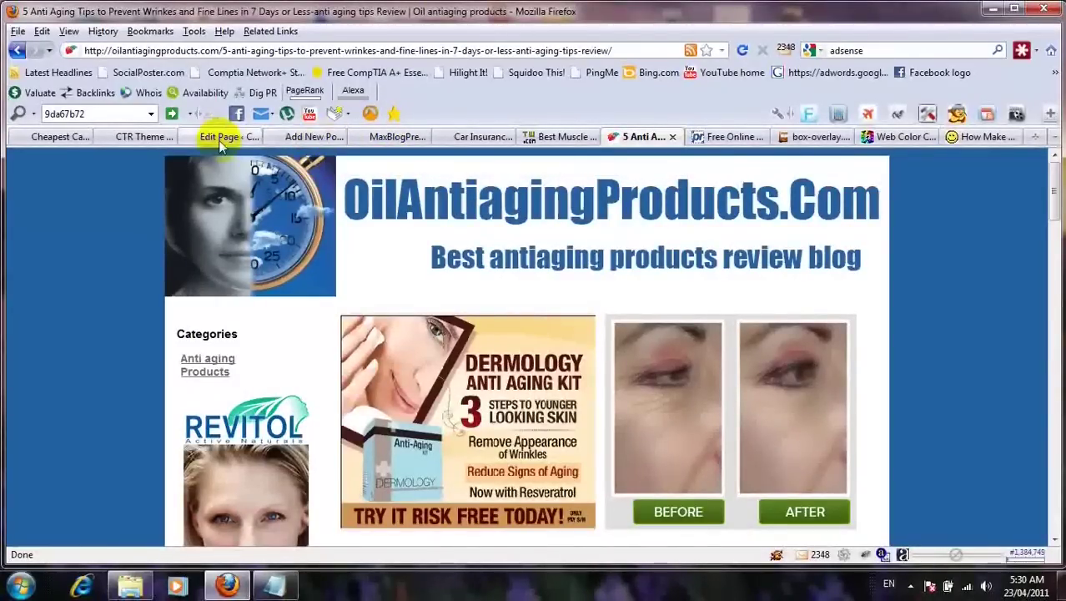
pyautogui.click(136, 140)
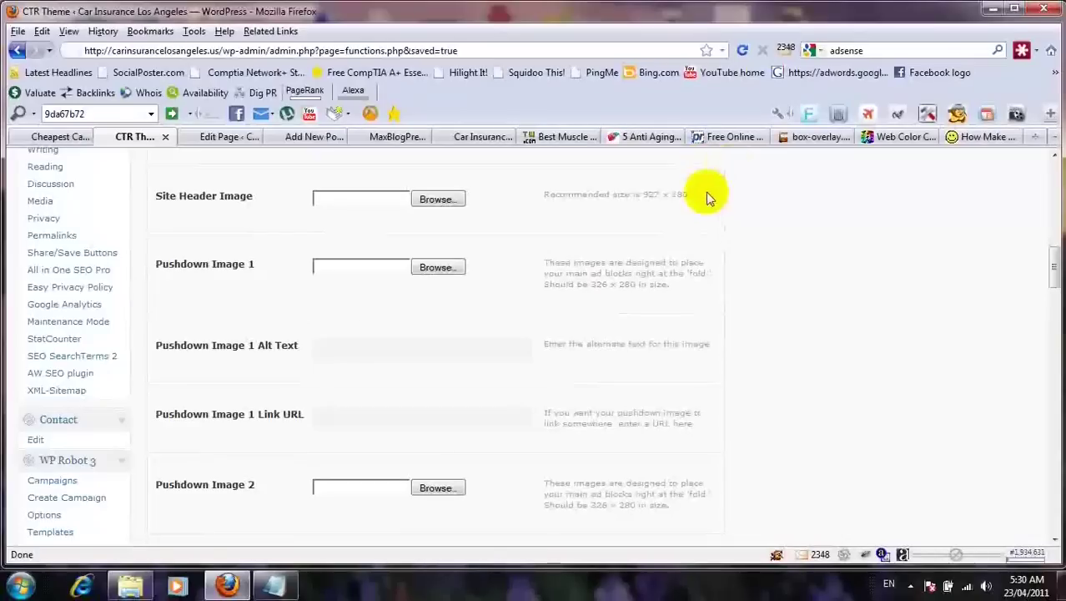
# - Load the picture car quote.jpg from the car insurance folder into the PicResize online tool
pyautogui.click(723, 139)
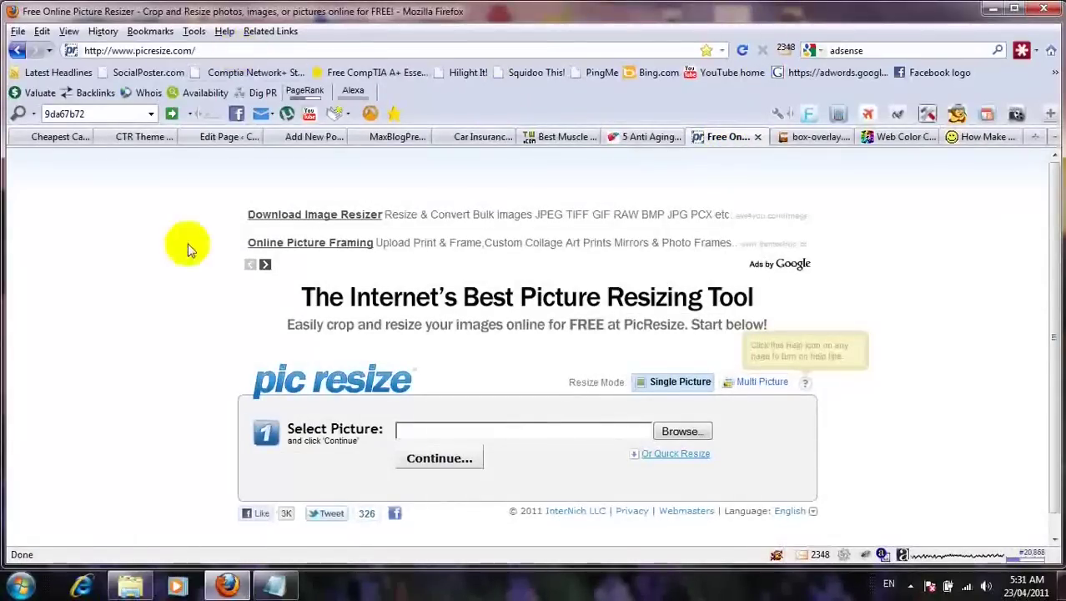
pyautogui.click(692, 432)
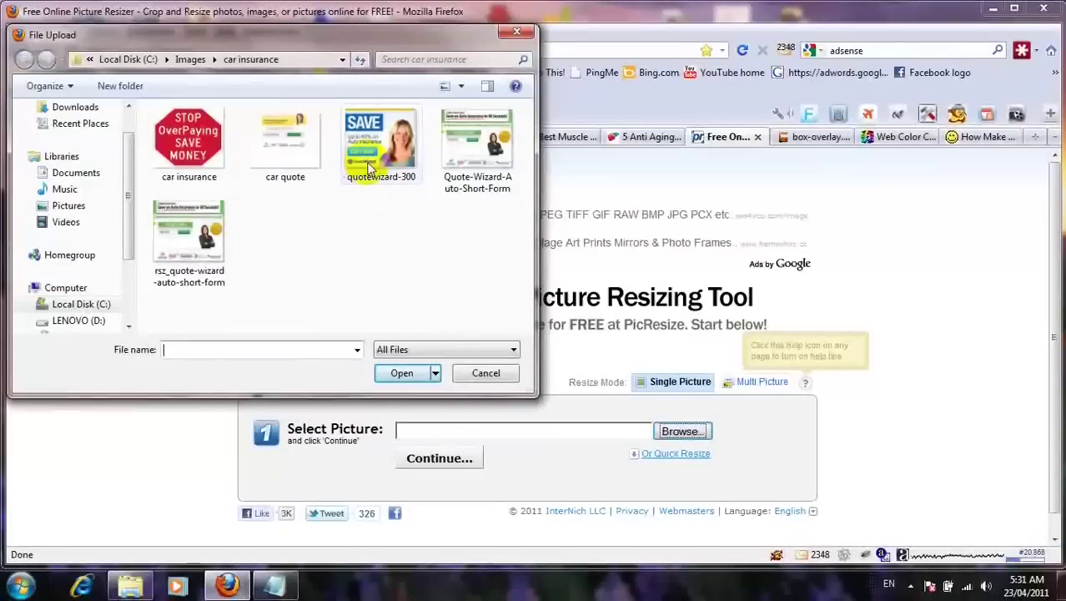
pyautogui.click(271, 148)
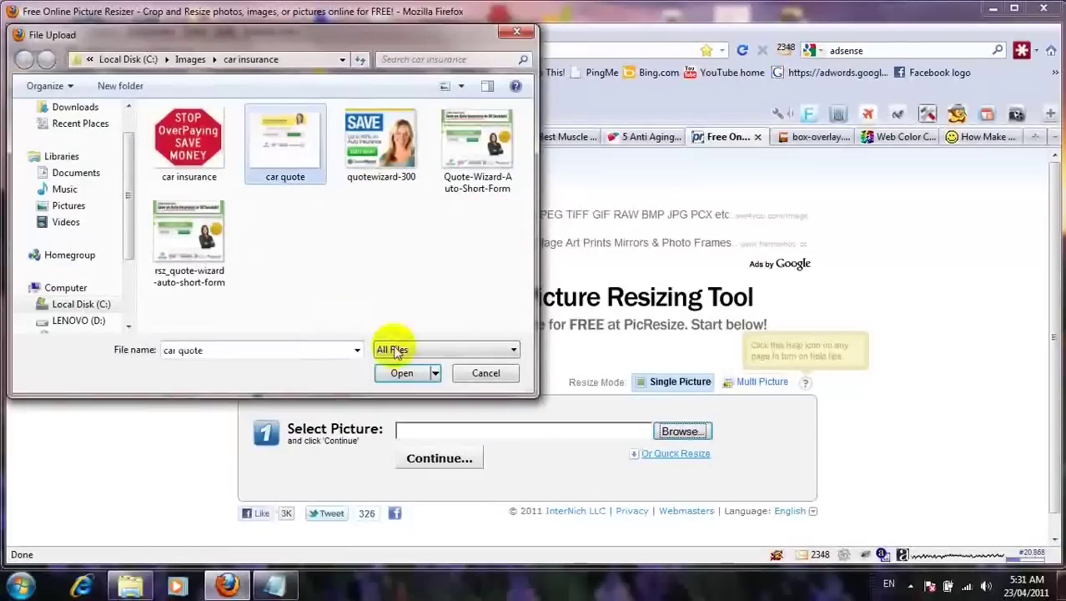
pyautogui.click(401, 372)
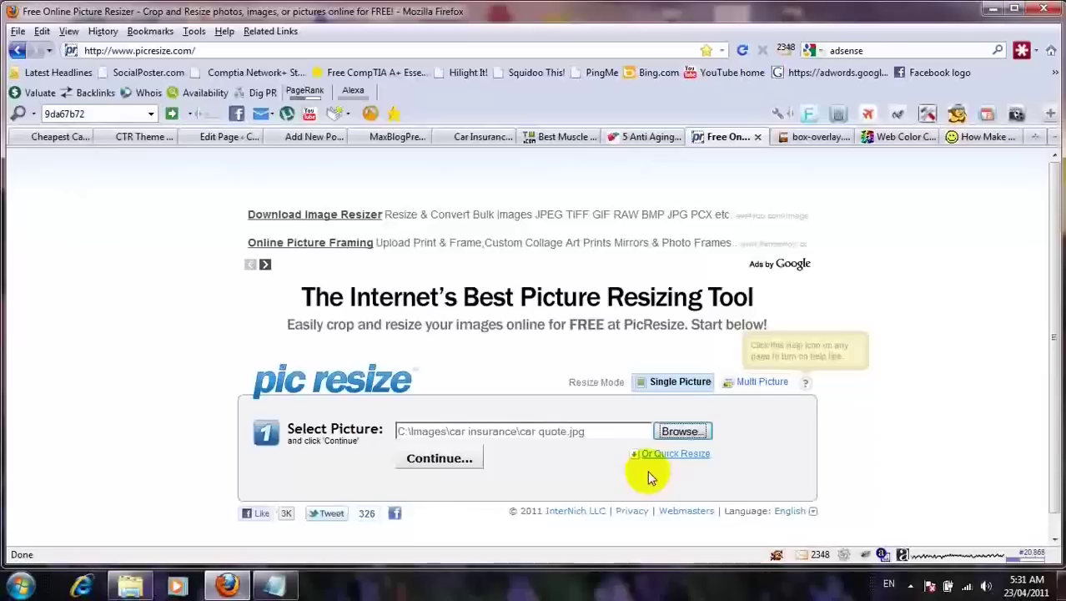
pyautogui.click(471, 468)
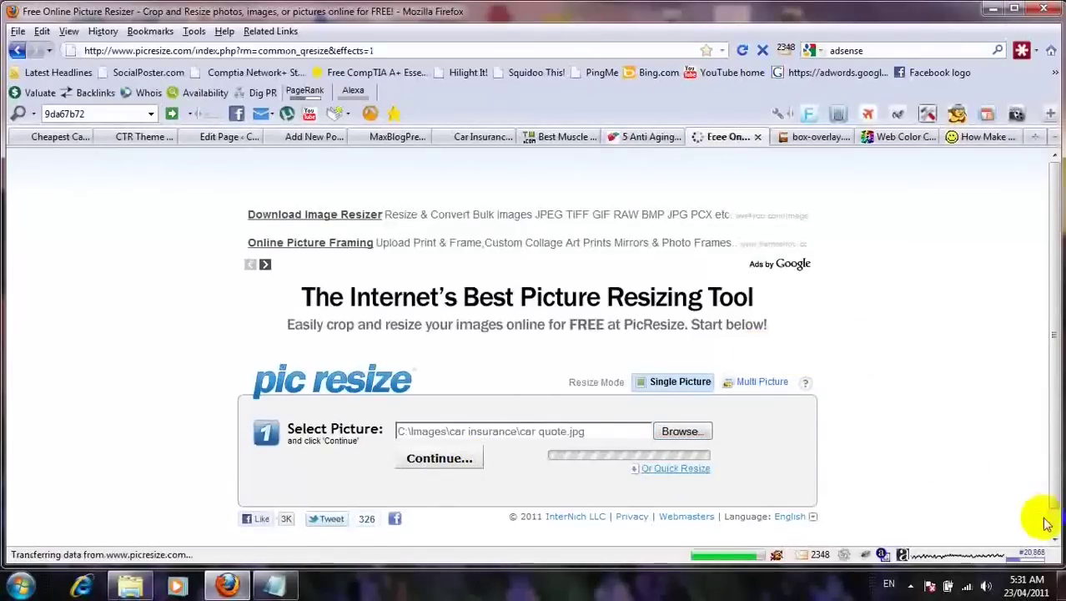
# - Choose a custom size for the picture with both width and height measured in pixels
pyautogui.click(1054, 539)
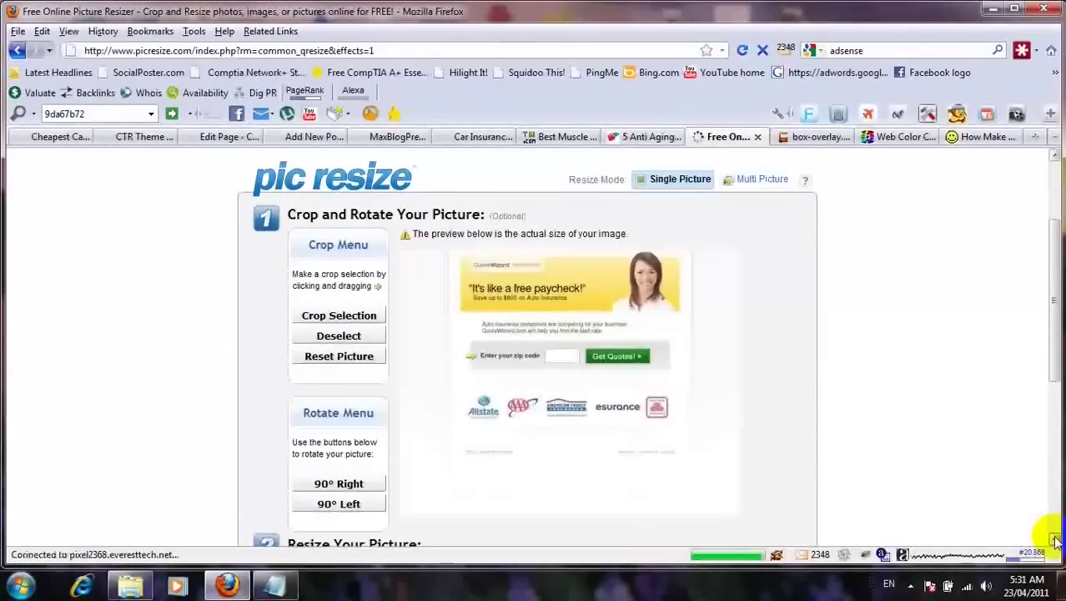
pyautogui.scroll(-4, 690, 369)
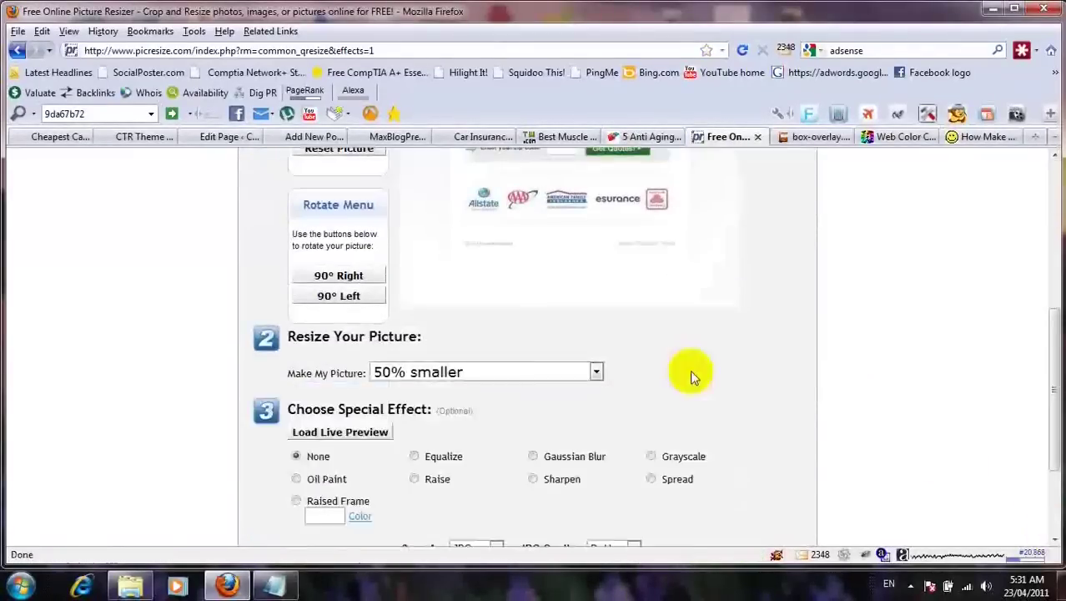
pyautogui.click(596, 371)
pyautogui.click(550, 458)
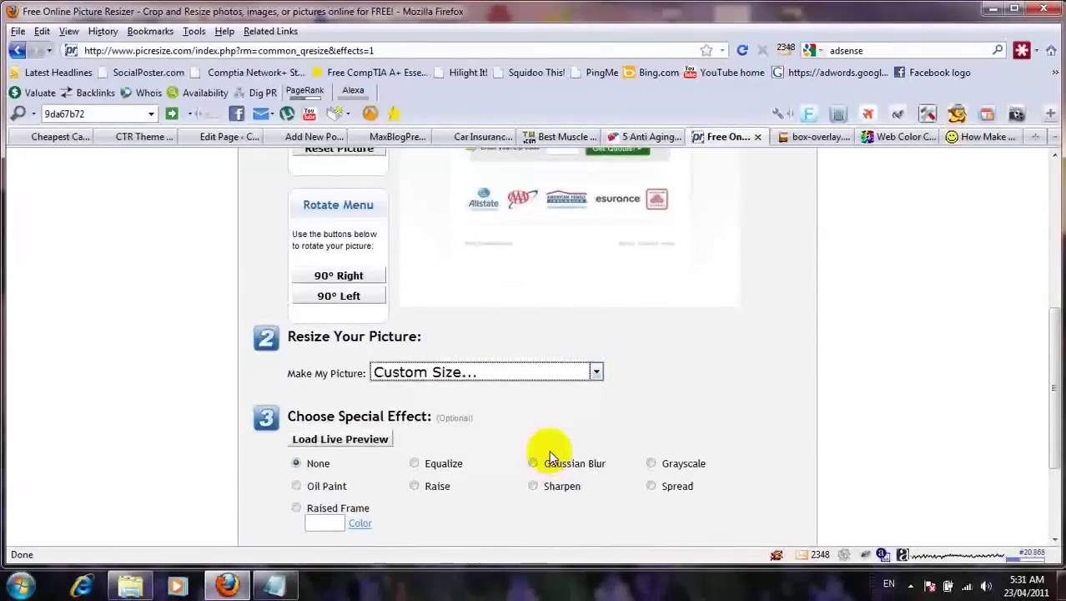
pyautogui.click(499, 401)
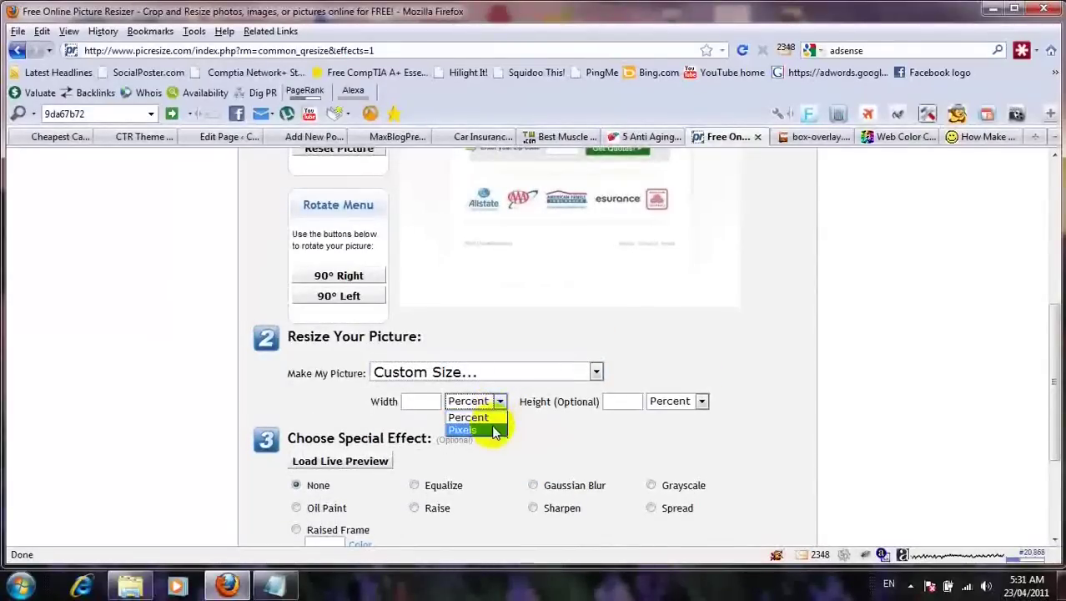
pyautogui.click(493, 428)
pyautogui.click(701, 402)
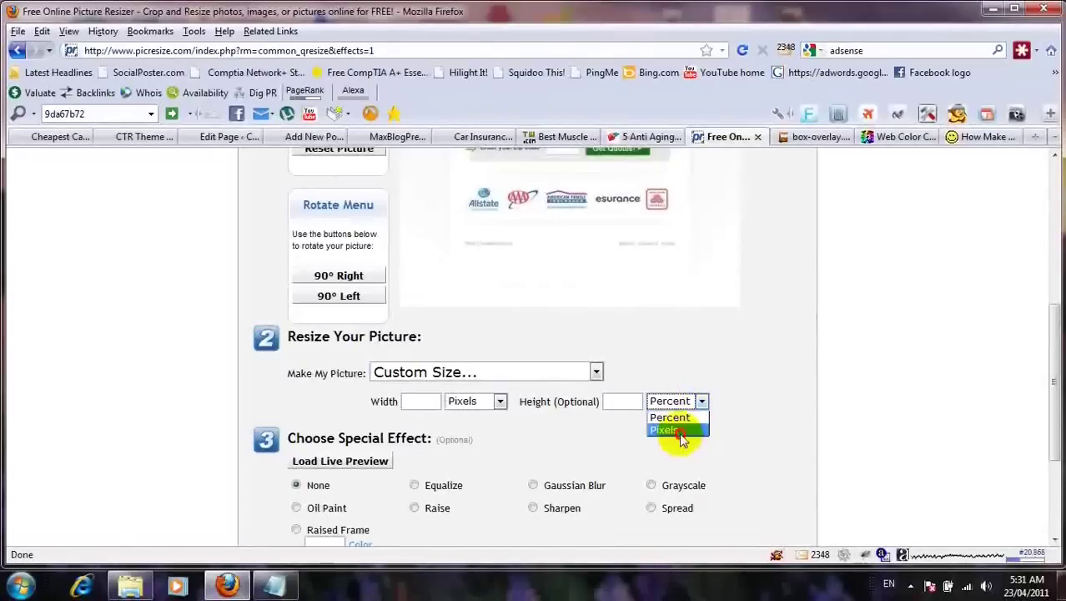
pyautogui.click(679, 431)
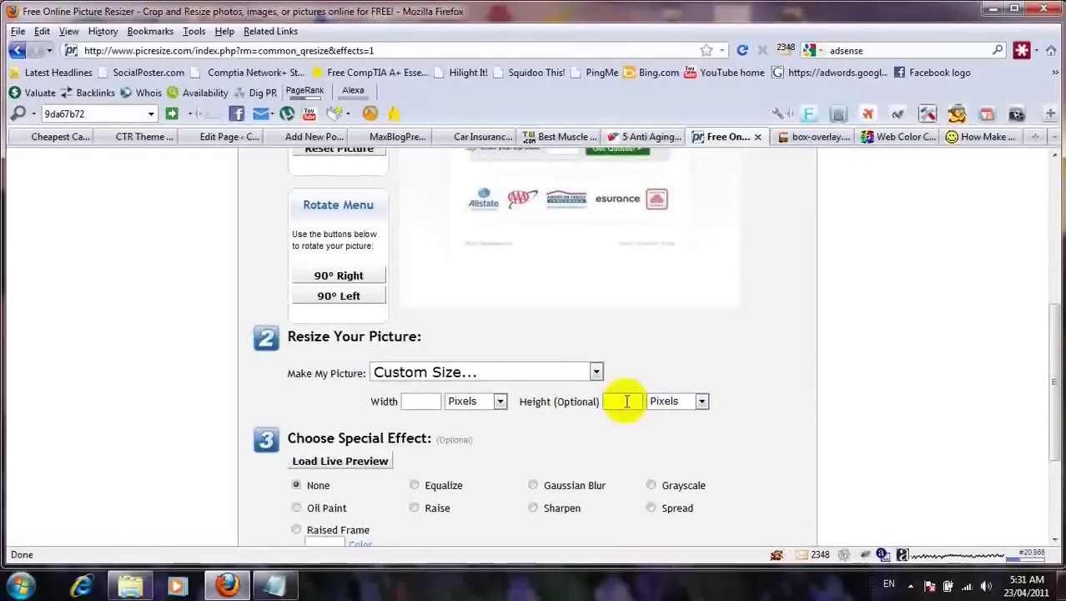
# - Set the picture size to 326 pixels wide and 180 pixels high, and close PicResize without resizing
pyautogui.write('180')
pyautogui.click(432, 401)
pyautogui.write('326')
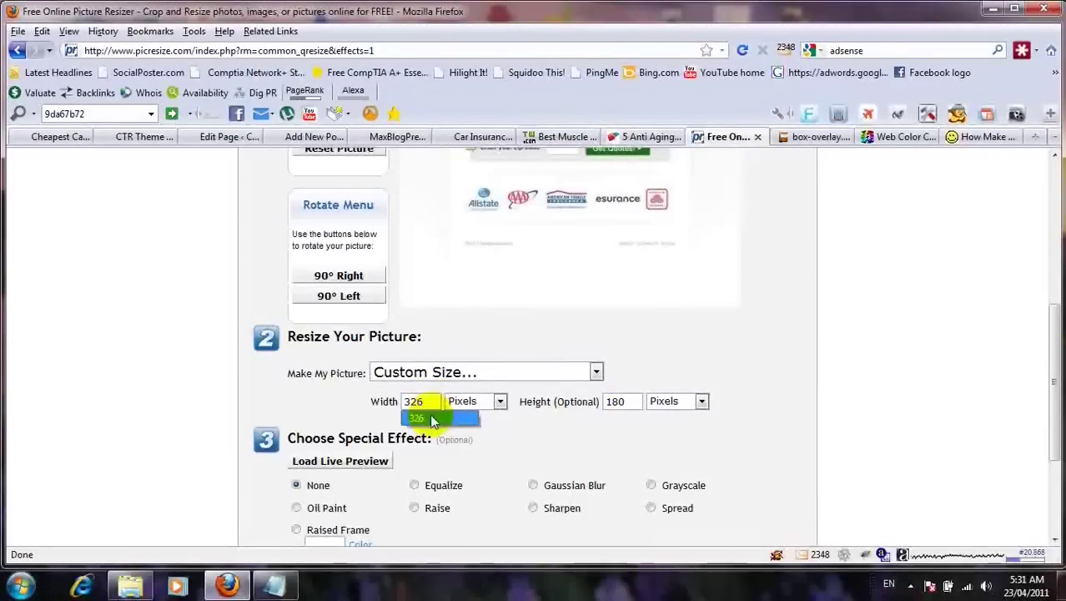
pyautogui.click(432, 418)
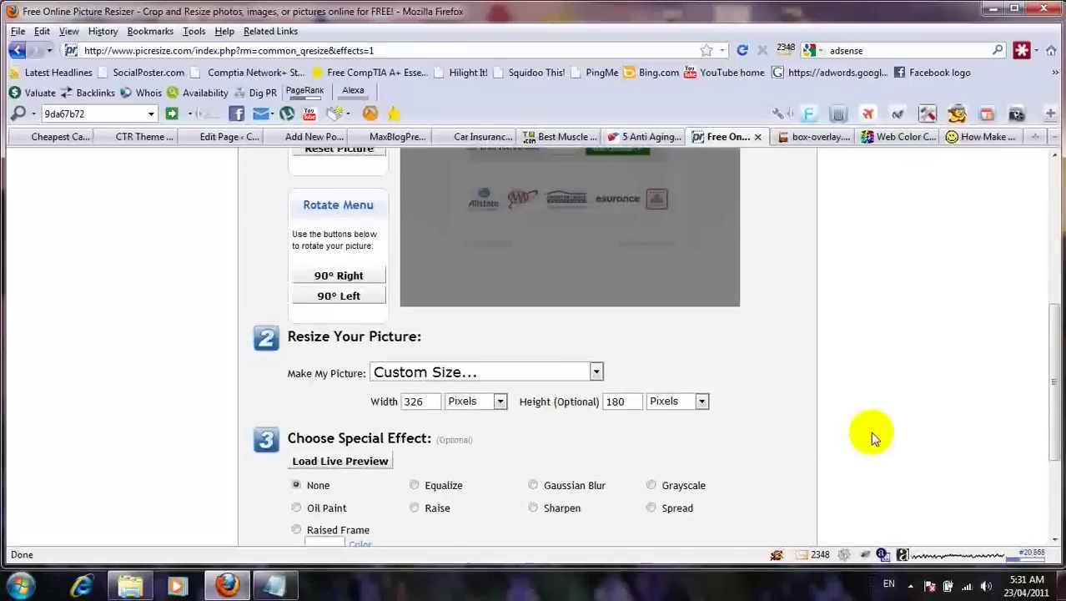
pyautogui.click(1056, 534)
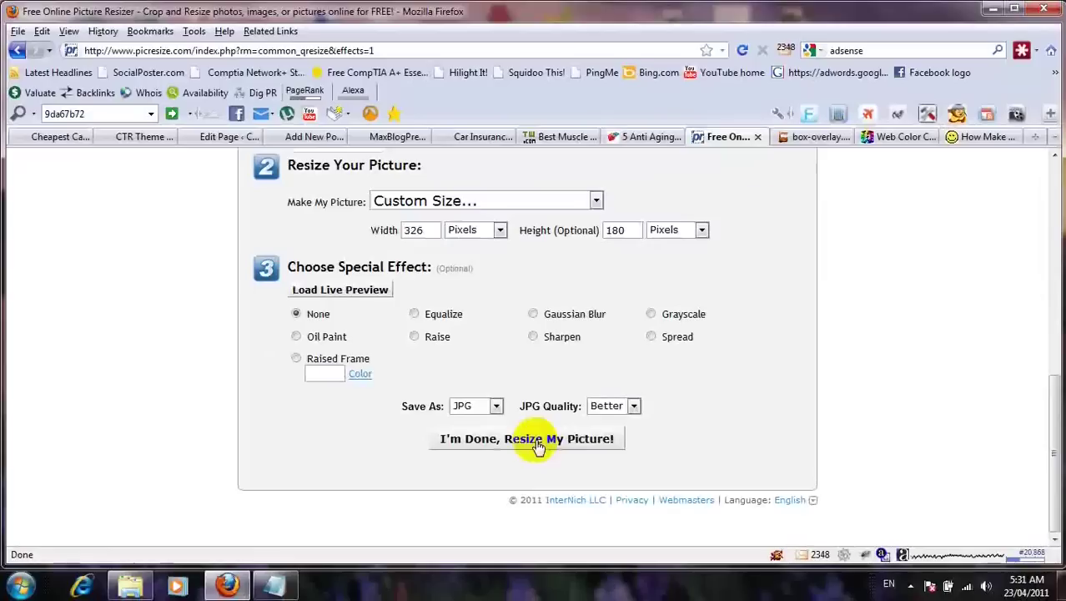
pyautogui.click(757, 137)
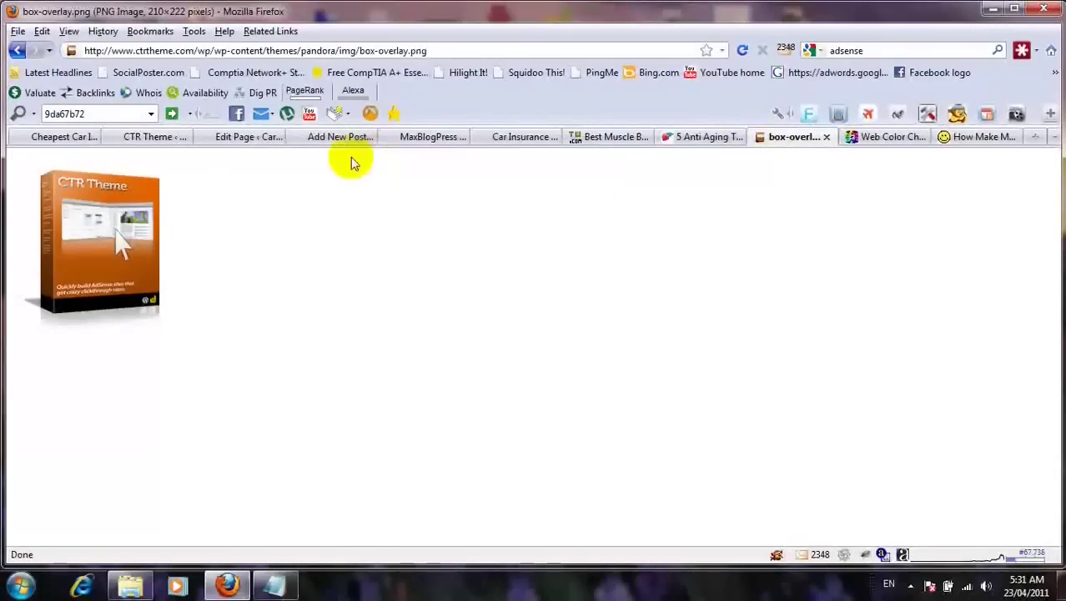
# - Choose rsz_quote-wizard-auto-short-form as the file for Pushdown Image 1 in the CTR Theme settings
pyautogui.click(155, 138)
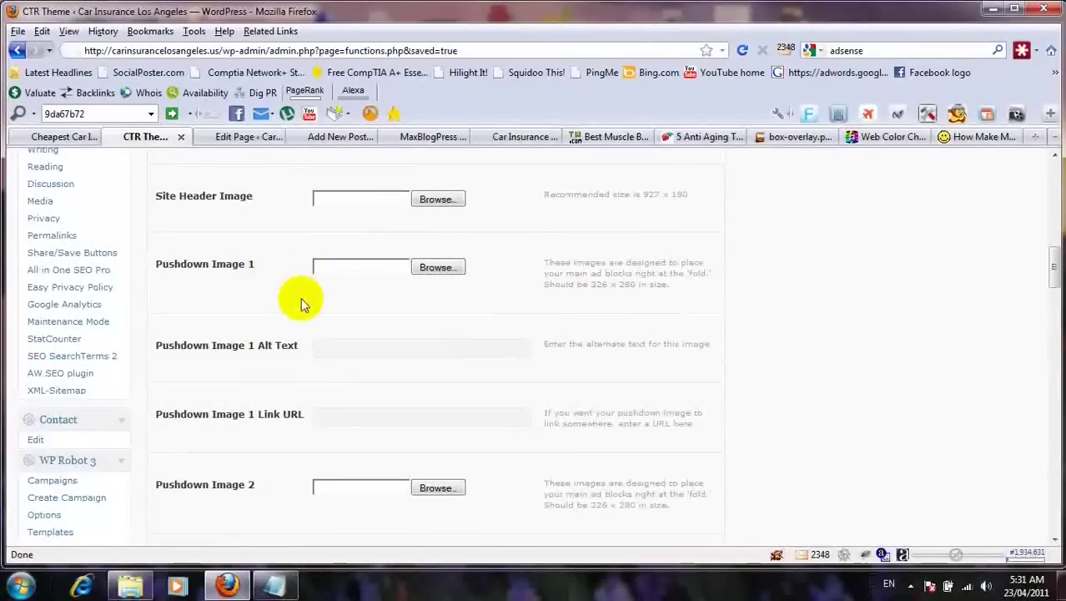
pyautogui.click(322, 348)
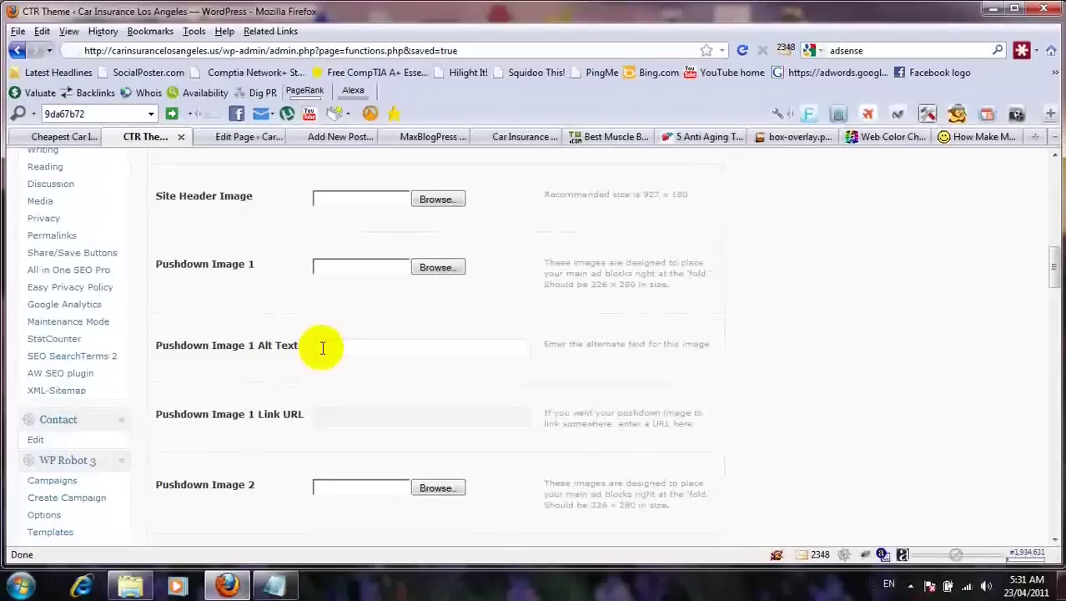
pyautogui.click(438, 267)
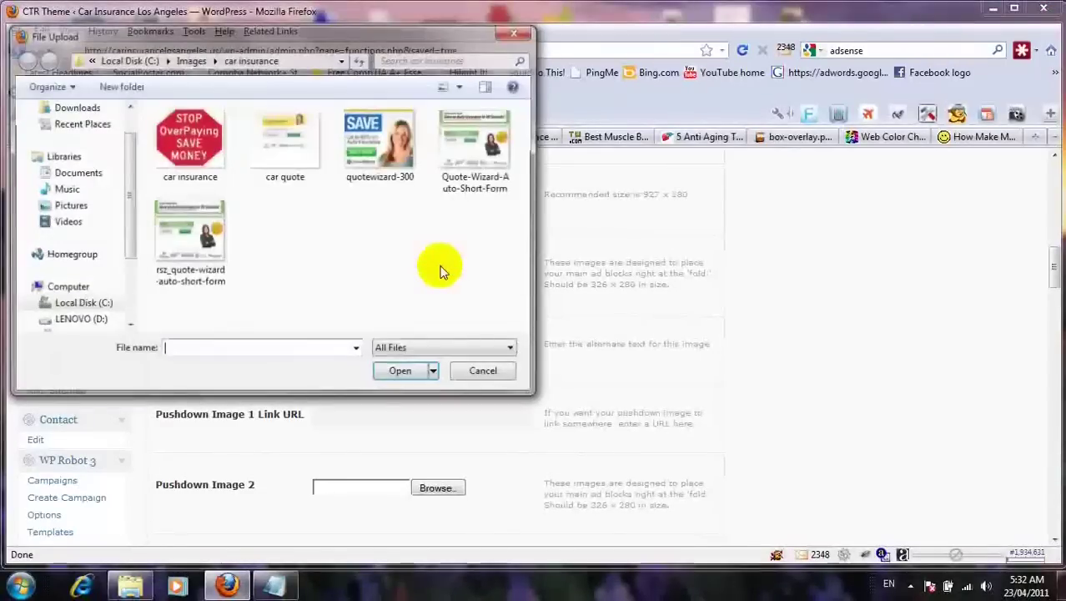
pyautogui.click(384, 171)
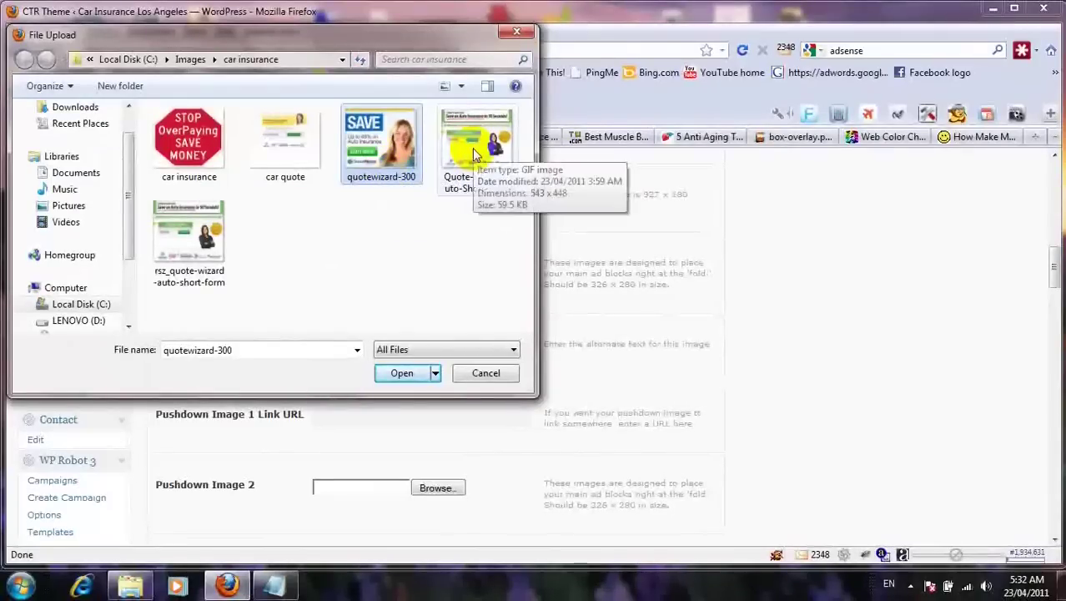
pyautogui.click(193, 260)
pyautogui.click(400, 372)
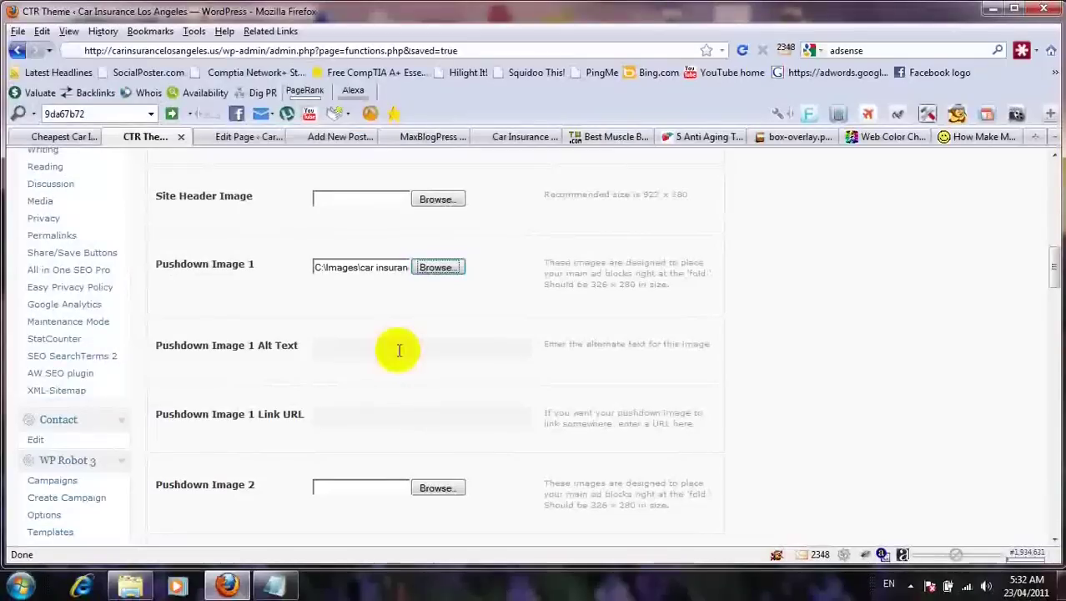
# - Enter "Car" as the alt text for Pushdown Image 1 and start editing its link URL
pyautogui.click(399, 350)
pyautogui.write('Cae')
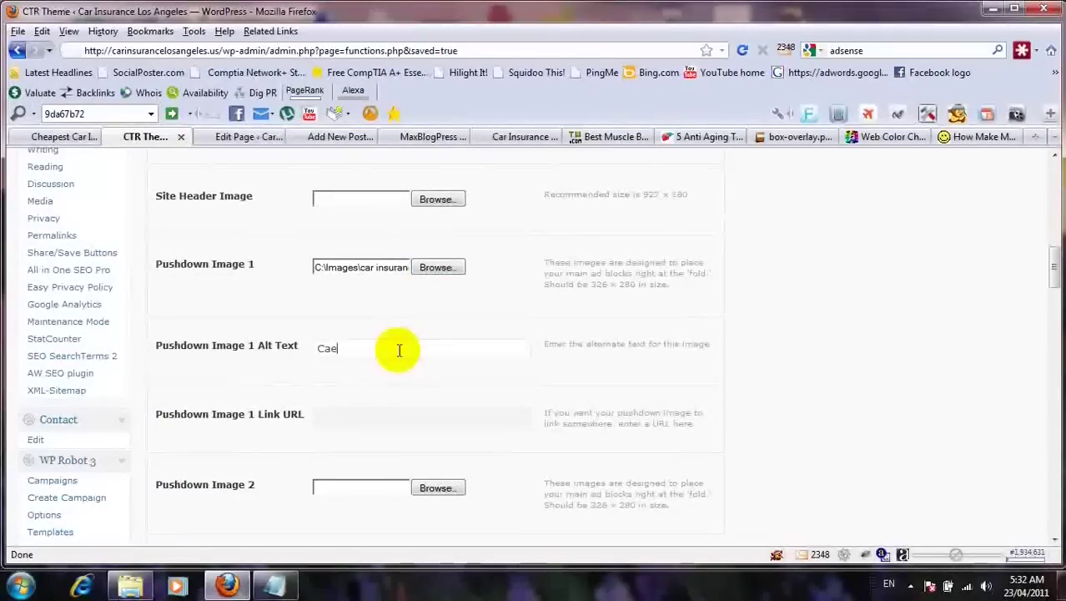
pyautogui.press('BackSpace')
pyautogui.write('r')
pyautogui.click(423, 419)
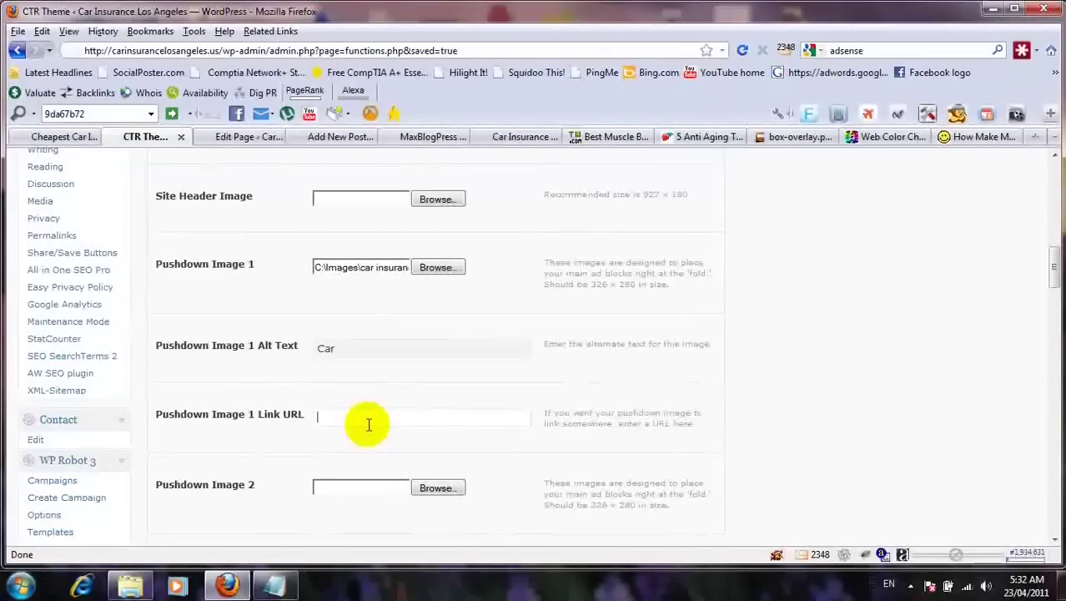
# - Copy the quotewizard ninja link from MaxBlogPress Ninja Affiliate and enter it as the Pushdown Image 1 link URL
pyautogui.click(409, 140)
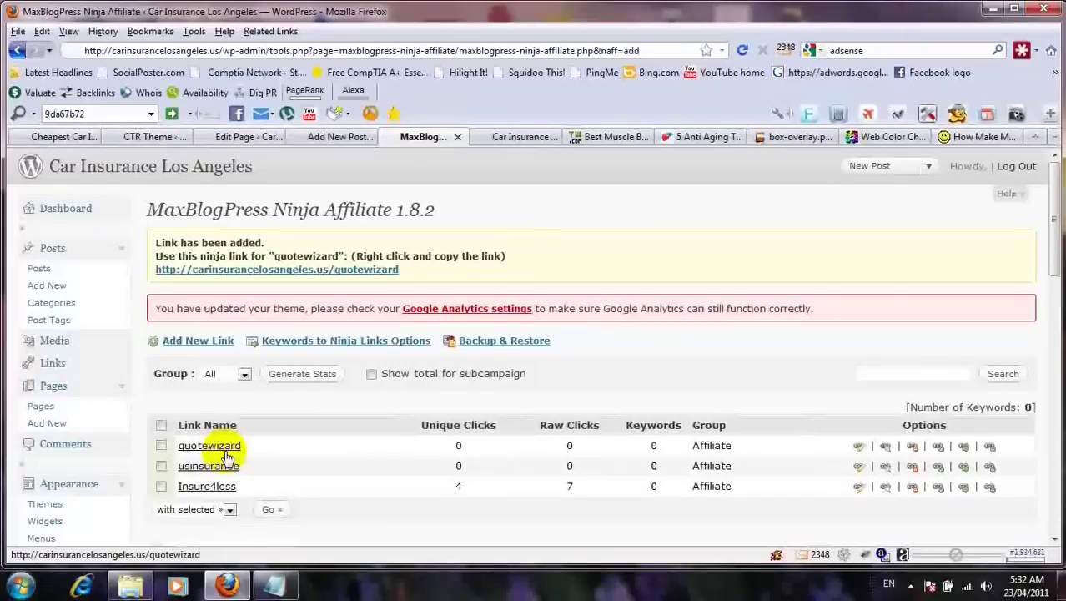
pyautogui.rightClick(225, 450)
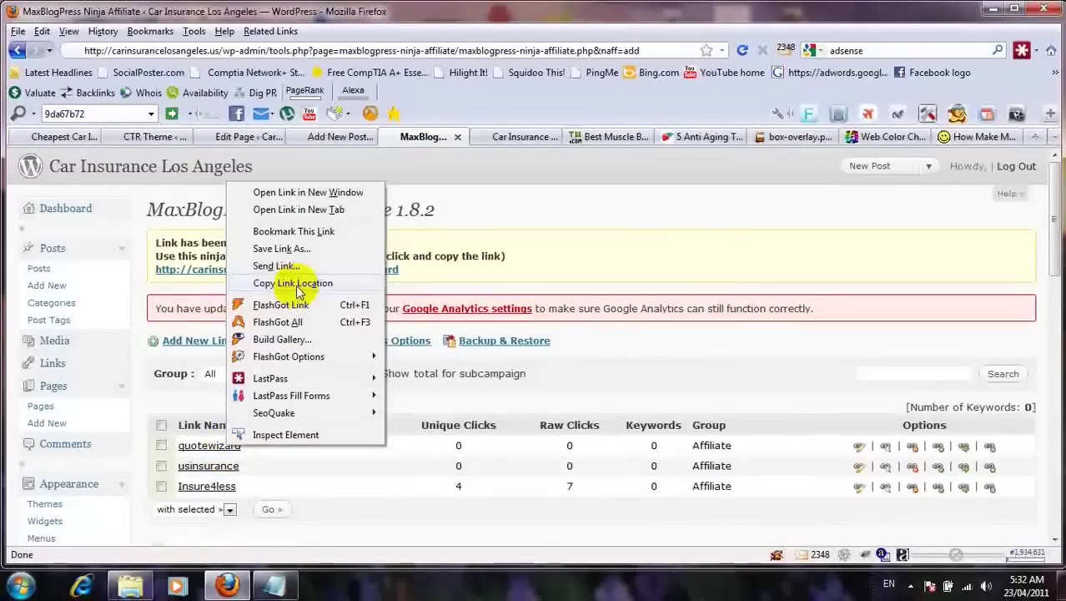
pyautogui.click(296, 285)
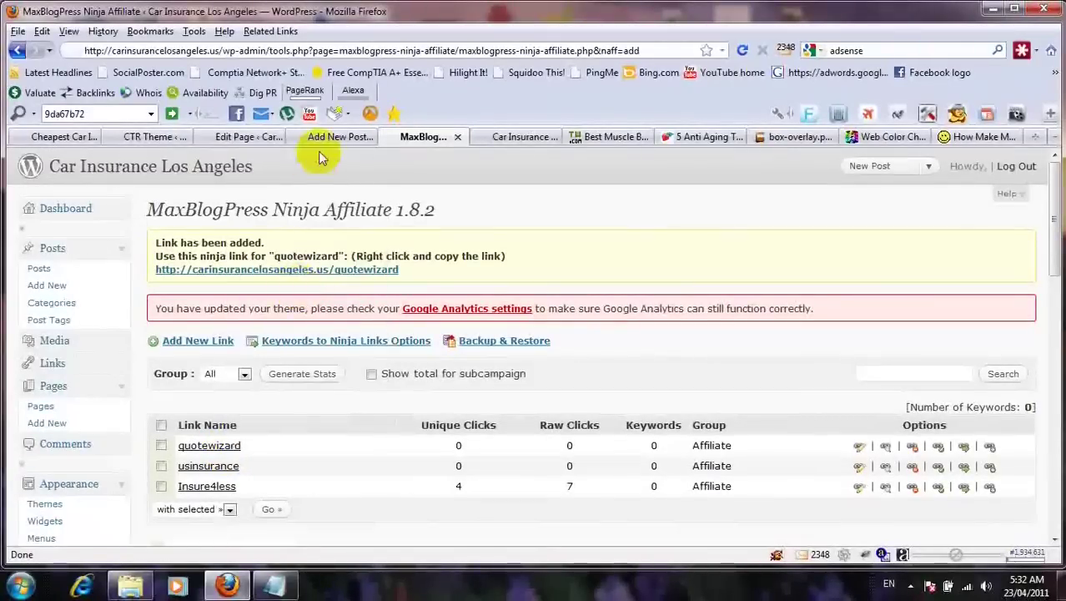
pyautogui.click(147, 137)
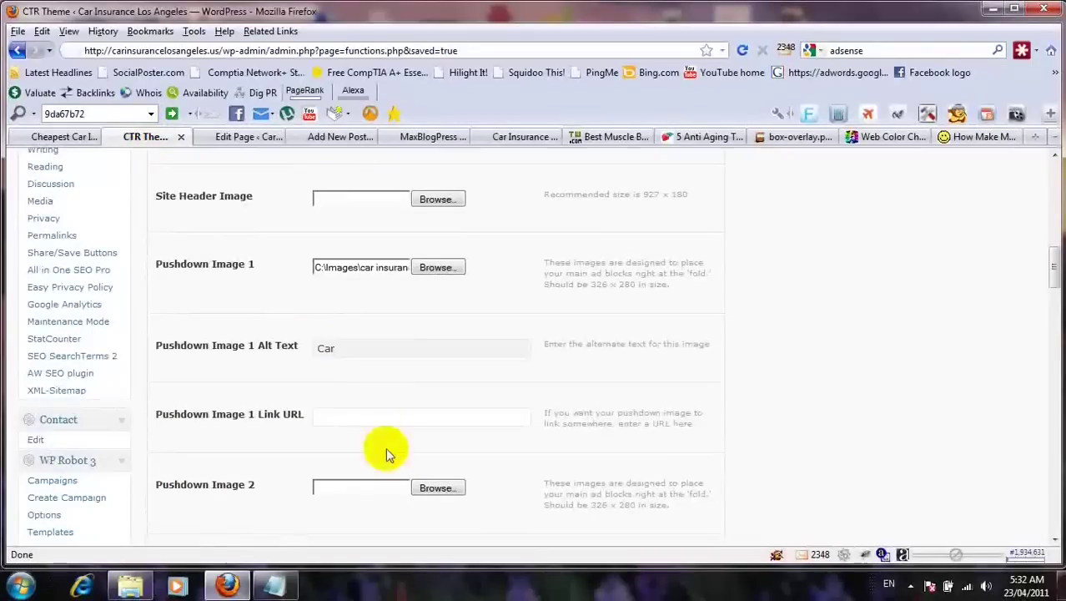
pyautogui.click(379, 418)
pyautogui.hotkey('ctrl', 'v')
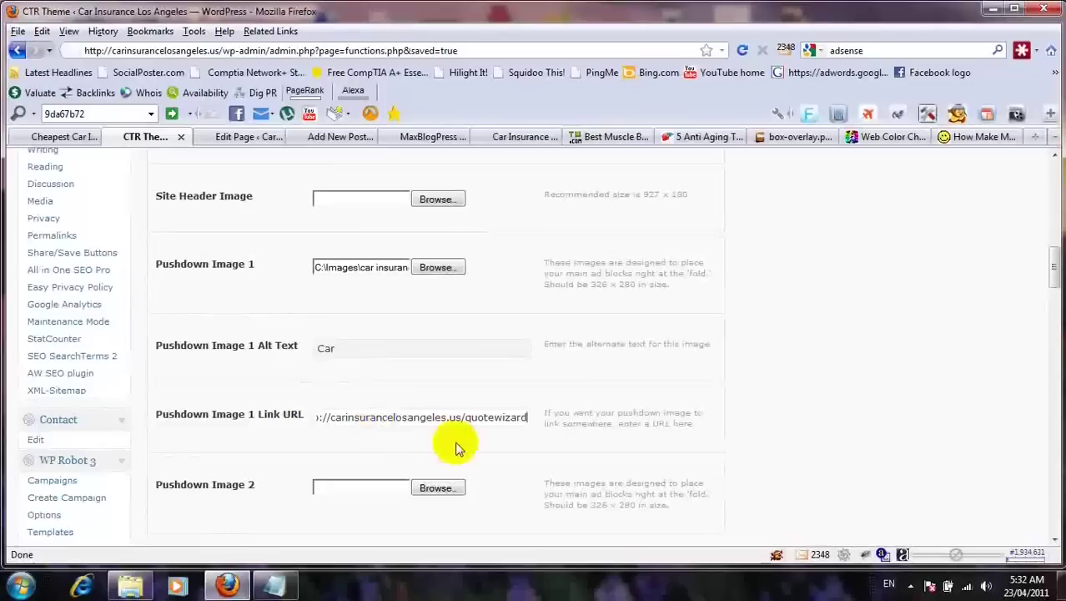
# - Choose the "car insurance" picture from the car insurance folder as the file for Pushdown Image 2
pyautogui.click(449, 485)
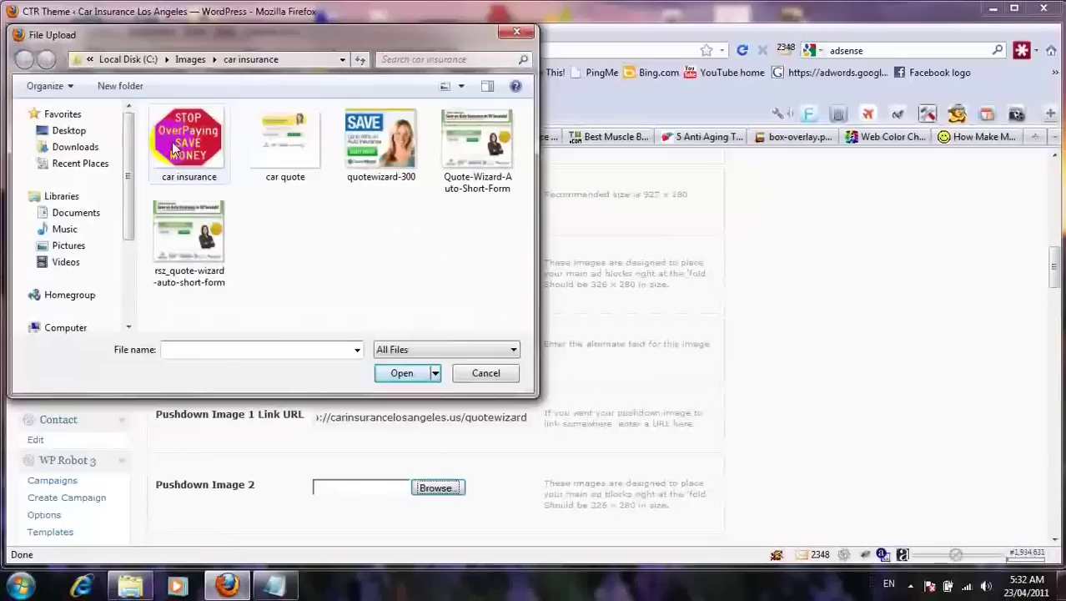
pyautogui.click(173, 149)
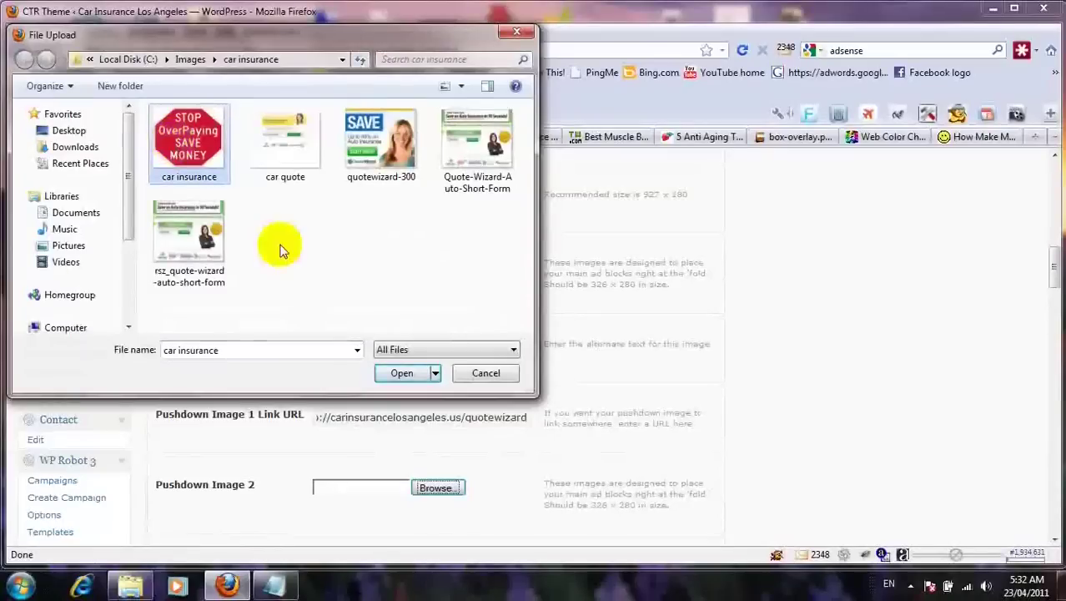
pyautogui.click(407, 374)
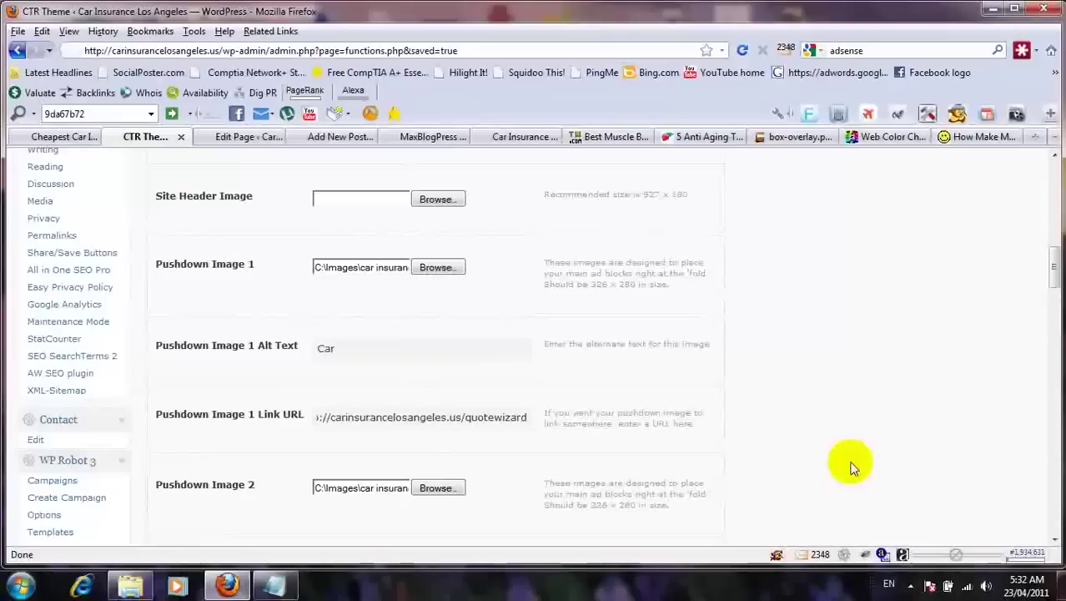
# - Enter "car 1" as the Pushdown Image 2 alt text and use the copied quotewizard link as its link URL
pyautogui.scroll(-5, 851, 466)
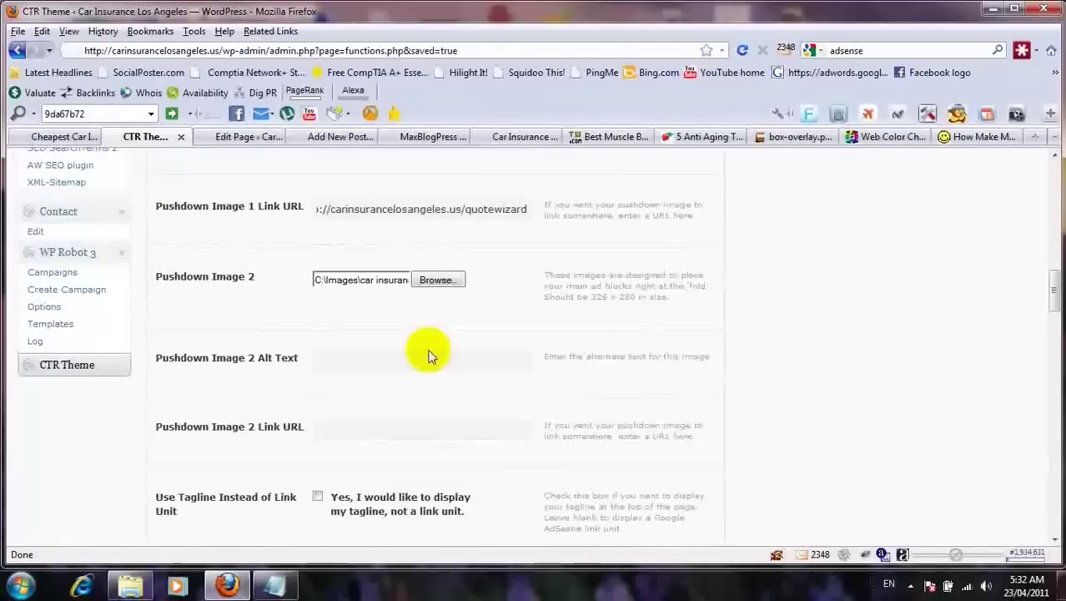
pyautogui.click(427, 359)
pyautogui.write('car')
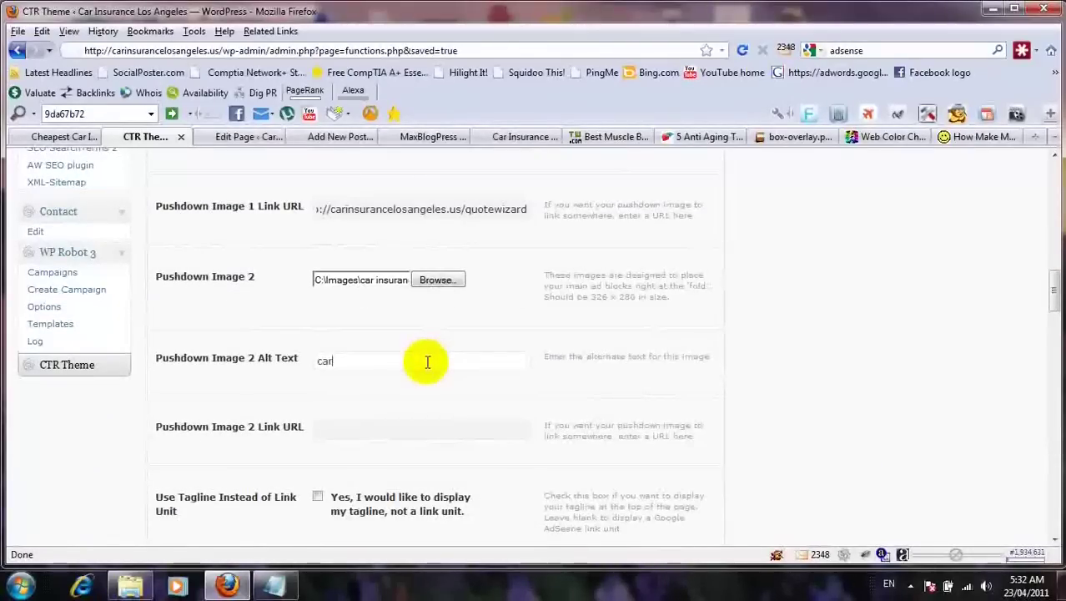
pyautogui.write(' 1')
pyautogui.click(402, 426)
pyautogui.hotkey('ctrl', 'v')
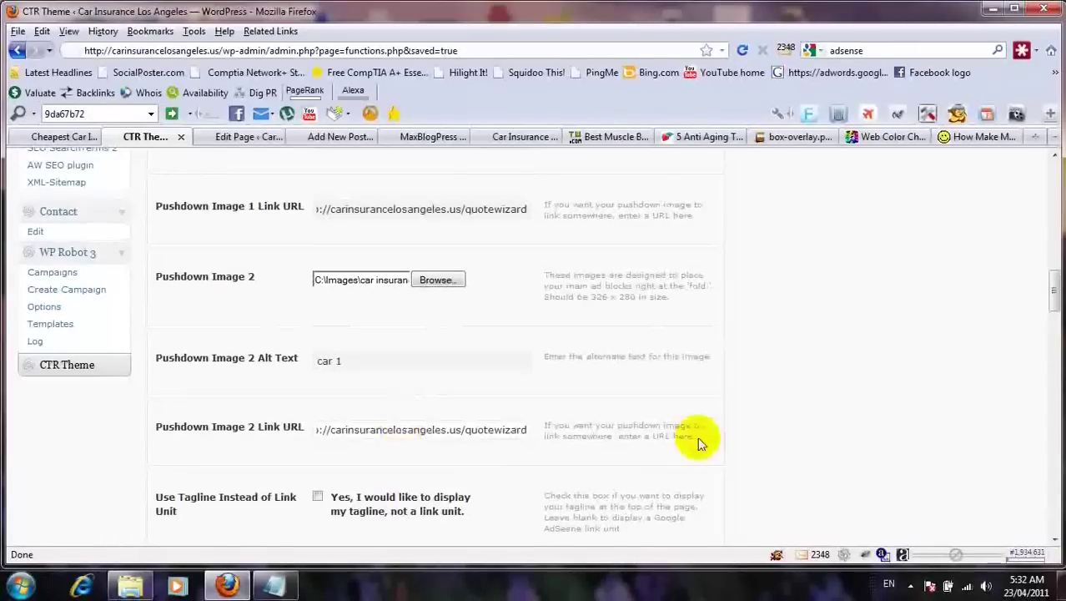
# - Examine the tagline in the live site's header and compare it with the "Use Tagline Instead of Link Unit" option
pyautogui.scroll(-1, 876, 385)
pyautogui.scroll(-5, 876, 385)
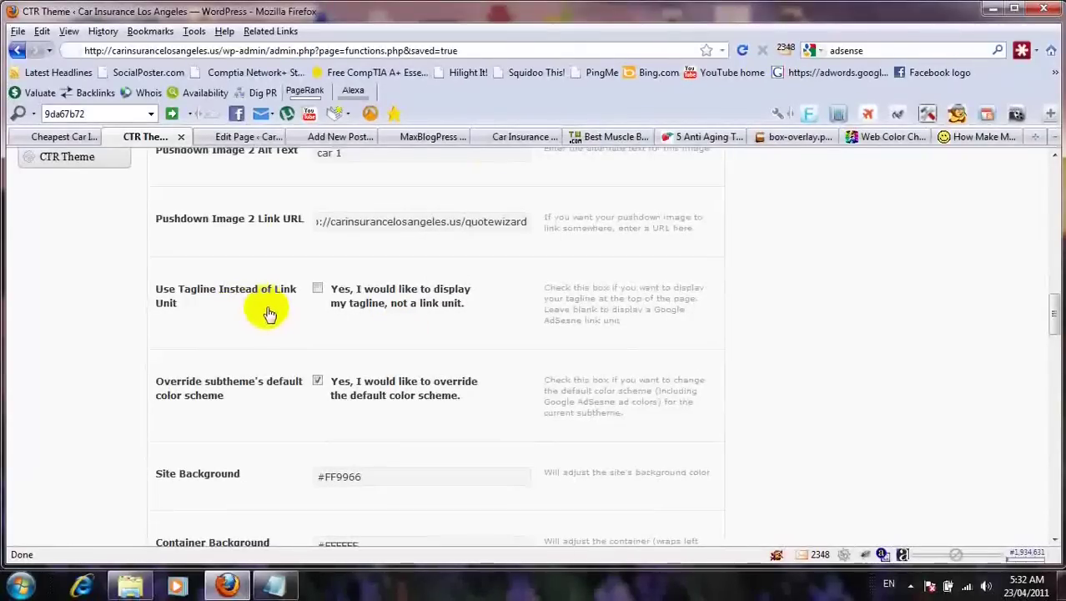
pyautogui.click(62, 136)
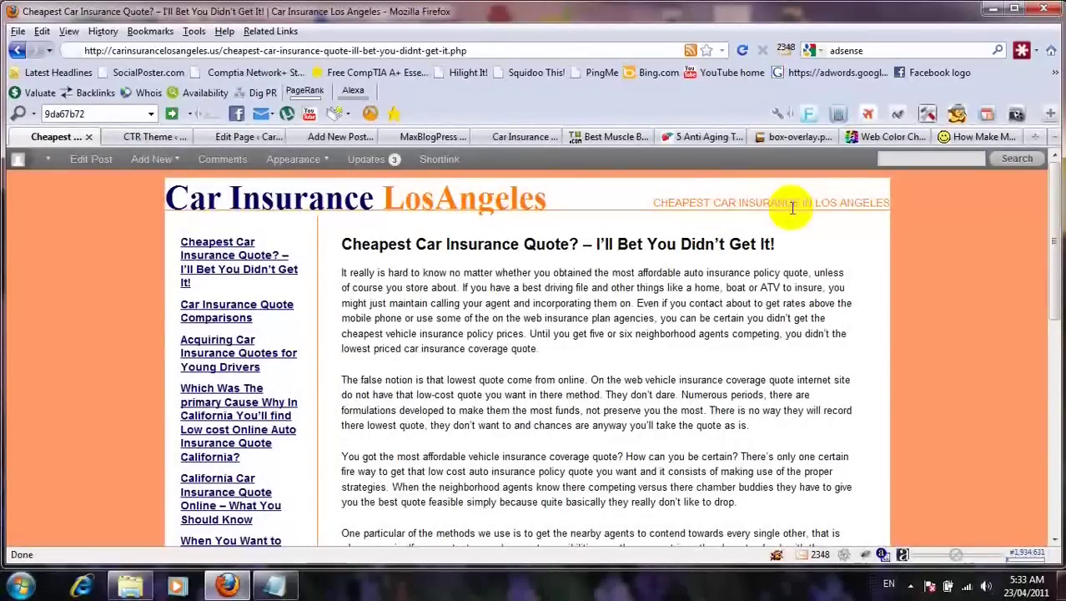
pyautogui.click(151, 136)
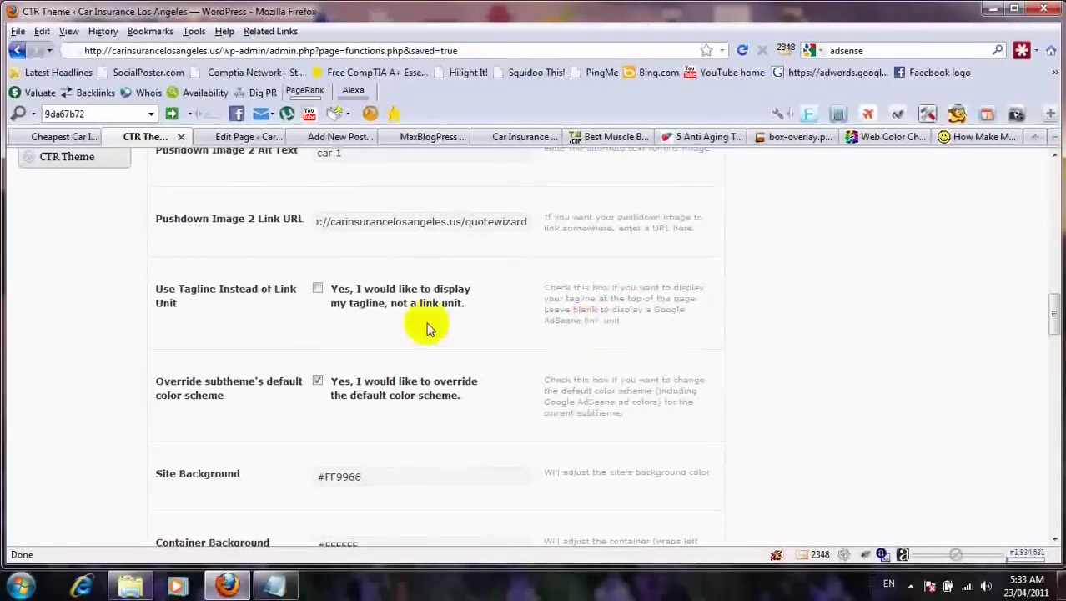
pyautogui.click(318, 291)
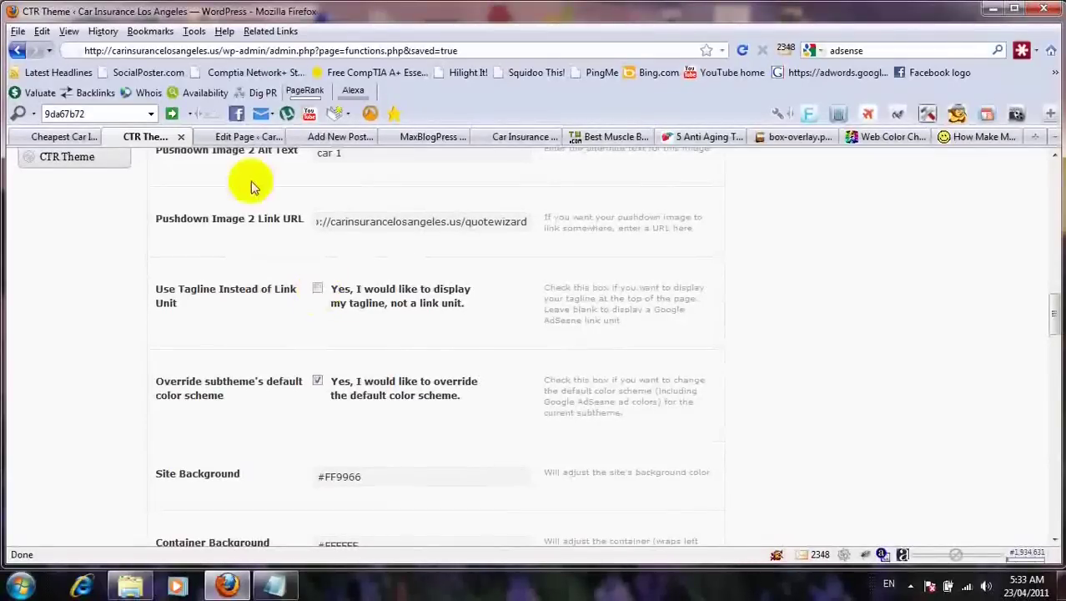
# - View the site's tagline in WordPress General Settings in a separate tab, close it and return to the CTR Theme options
pyautogui.click(240, 139)
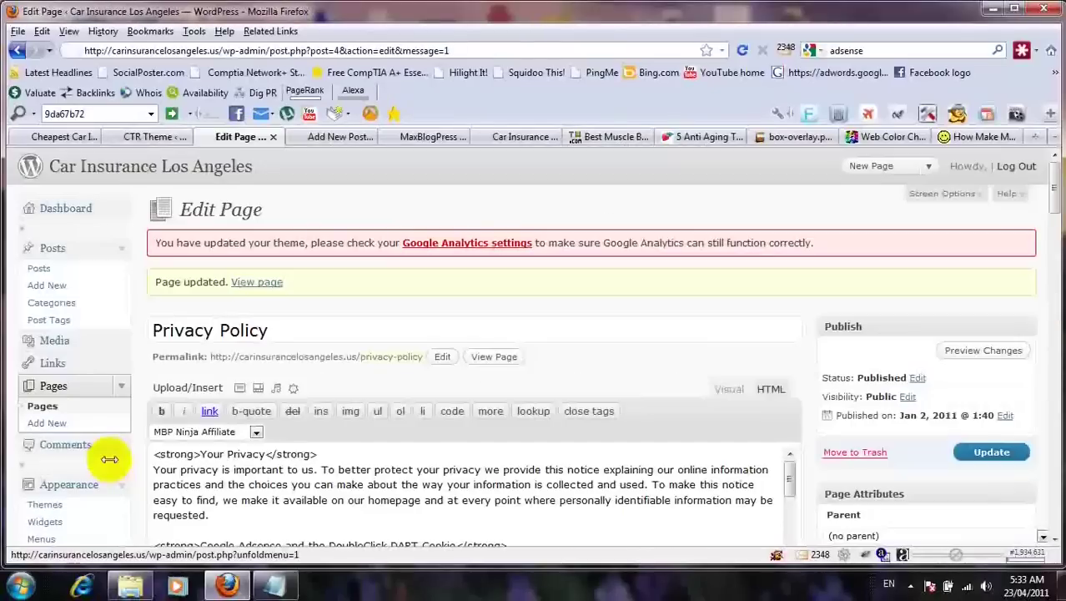
pyautogui.scroll(-8, 137, 467)
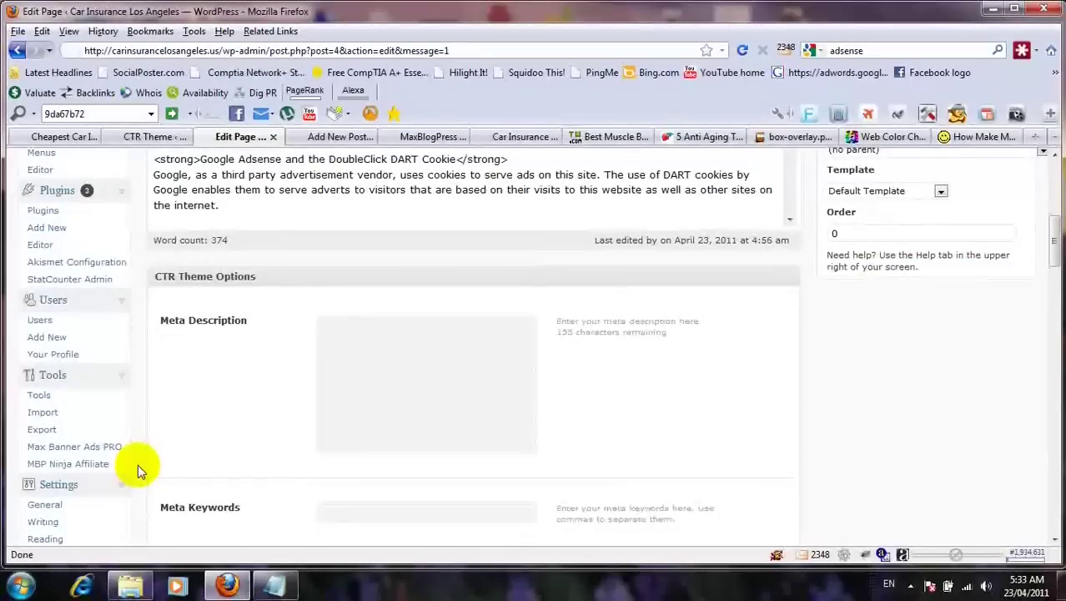
pyautogui.rightClick(52, 503)
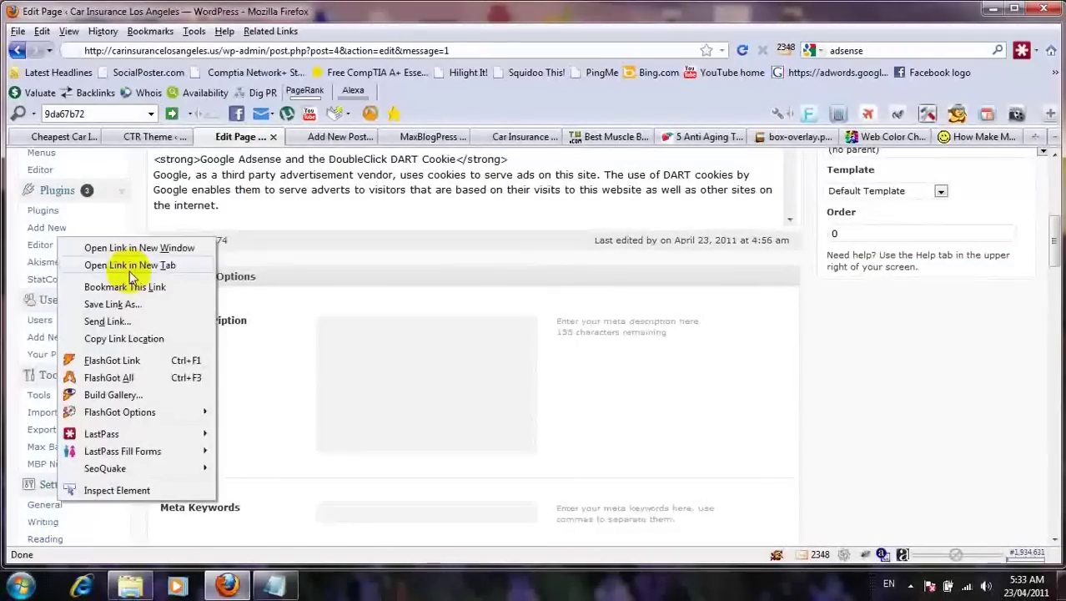
pyautogui.click(134, 265)
pyautogui.click(305, 140)
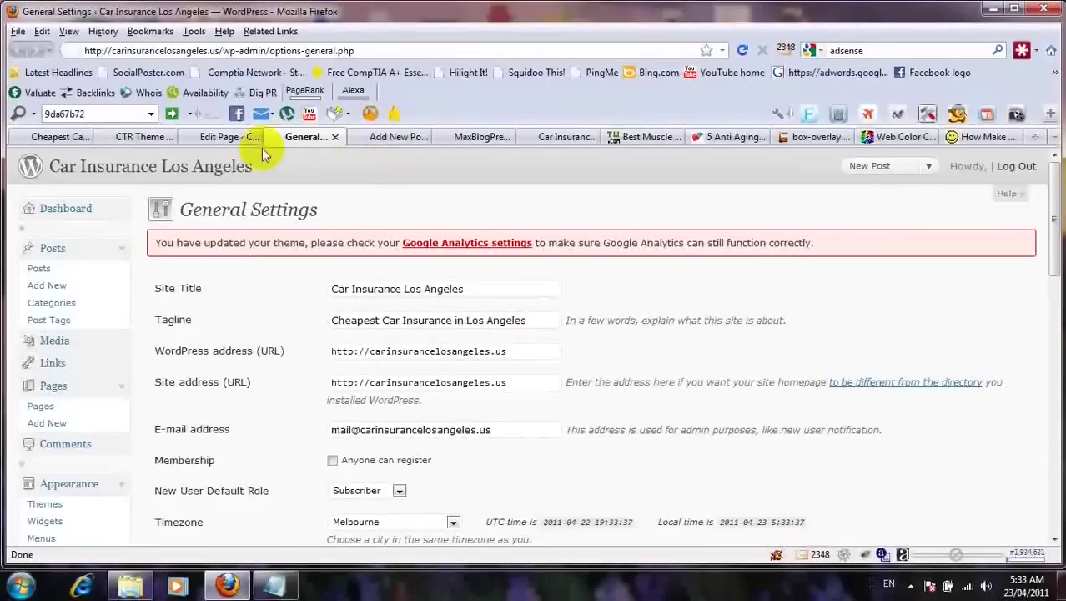
pyautogui.click(335, 136)
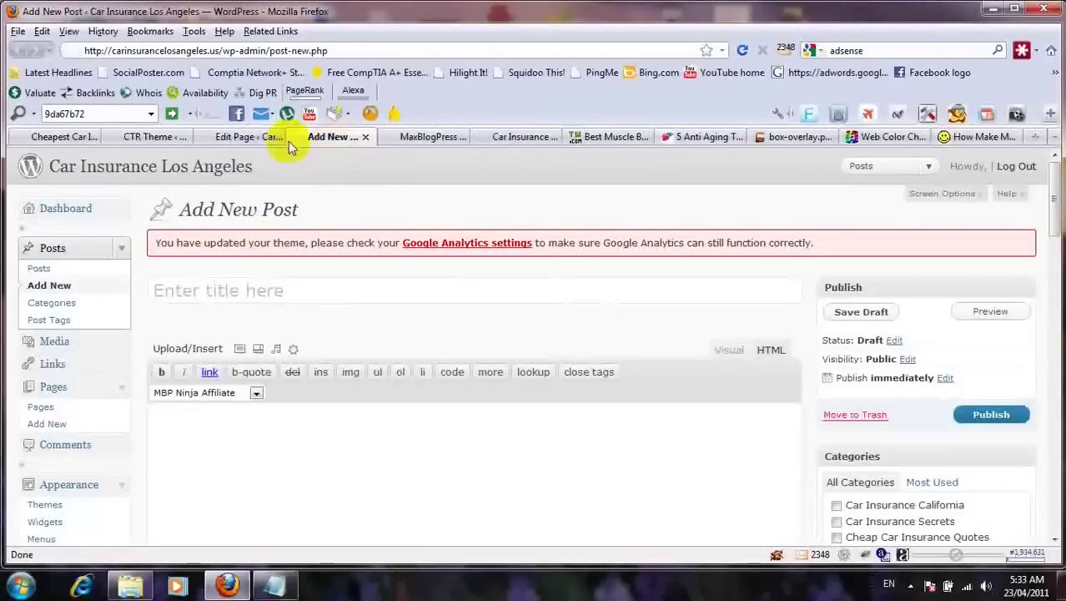
pyautogui.click(149, 139)
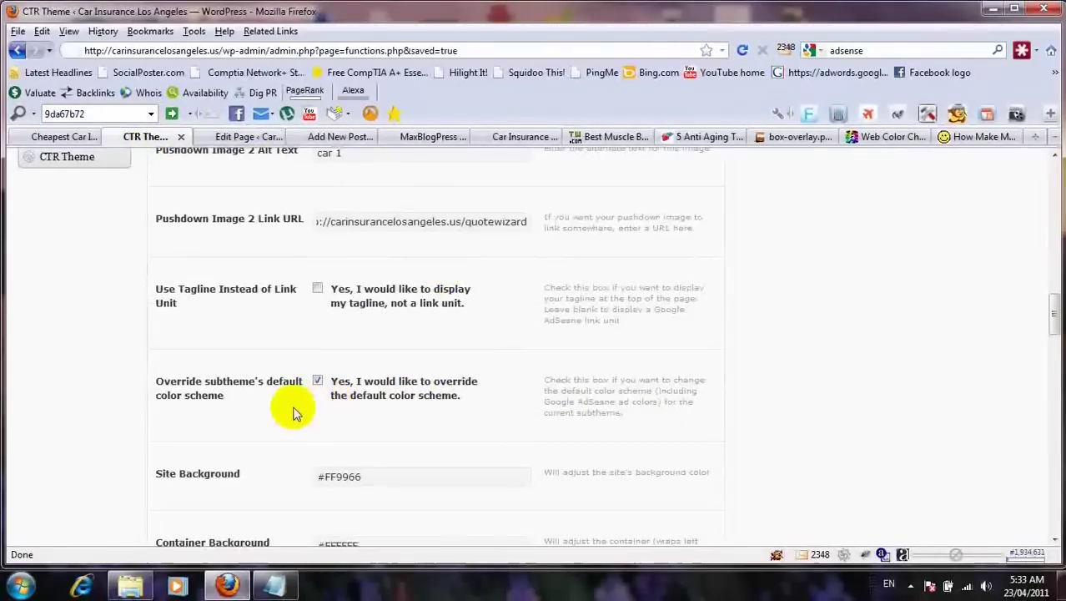
# - Disable the override of the subtheme's default color scheme and enable it again
pyautogui.click(317, 382)
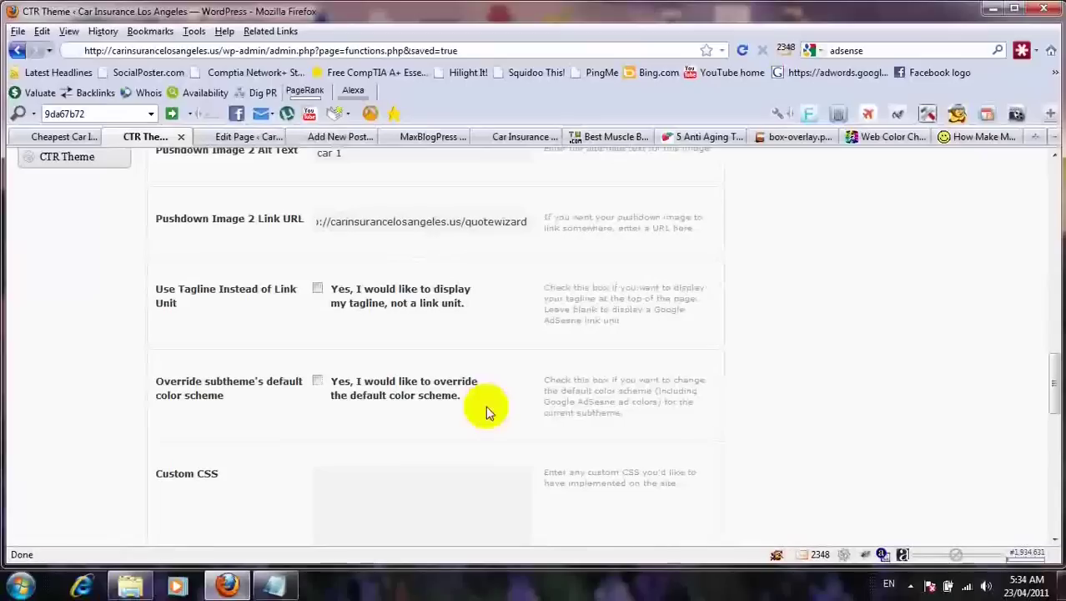
pyautogui.click(318, 382)
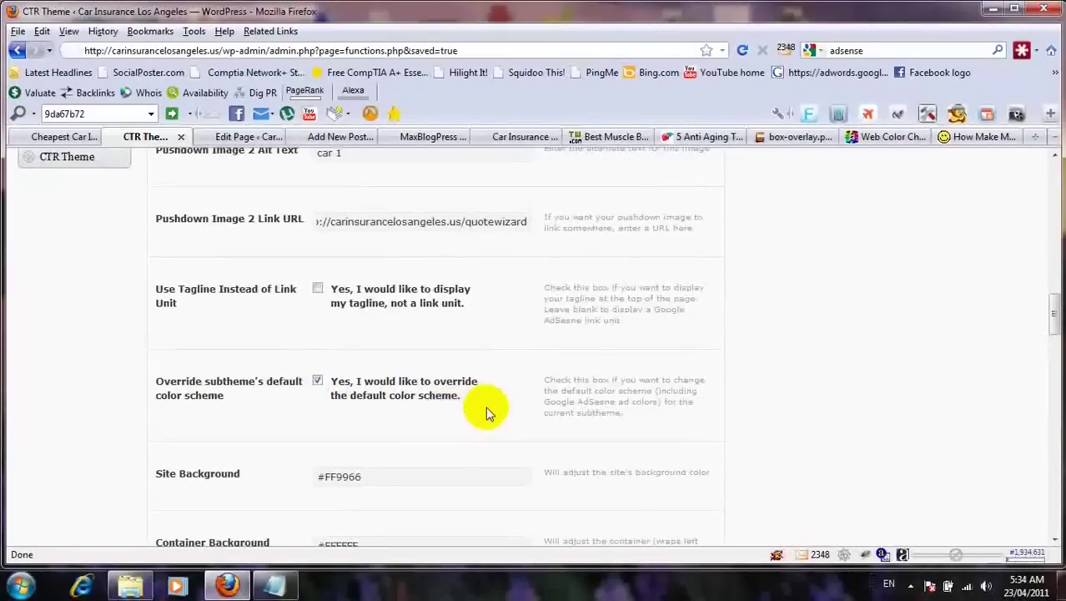
pyautogui.scroll(-3, 485, 406)
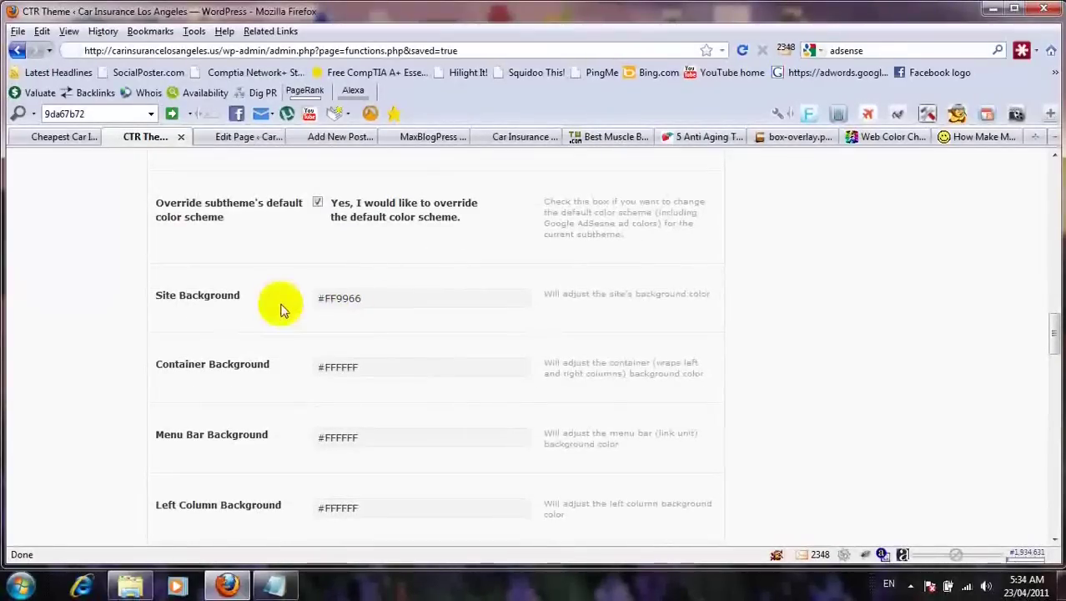
# - Re-enter the last digit of the site background color #FF9966 and look up that color in the web color chart
pyautogui.click(369, 292)
pyautogui.press('BackSpace')
pyautogui.write('6')
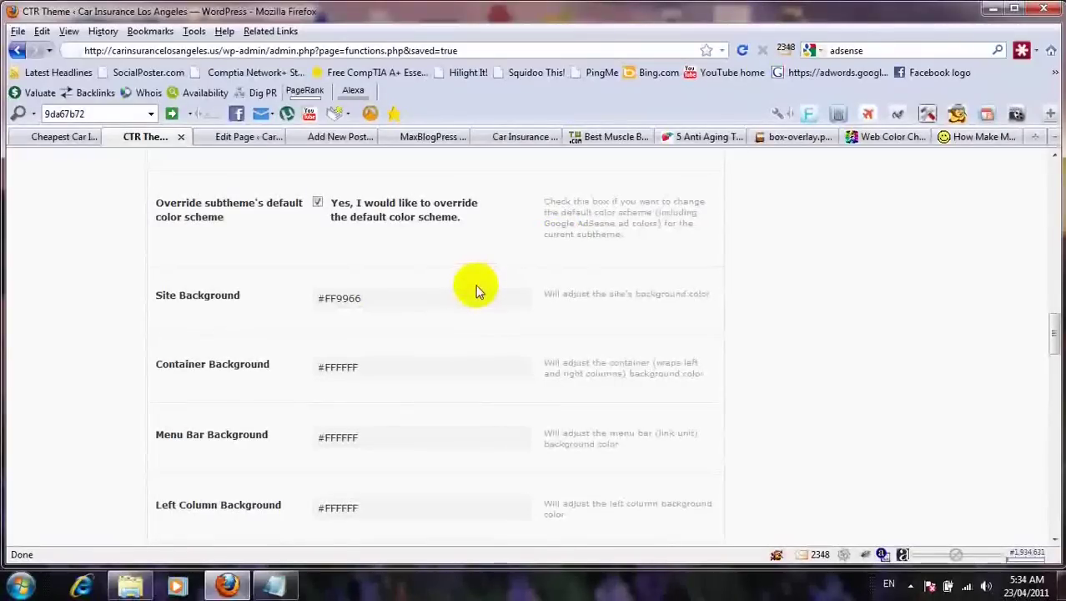
pyautogui.click(877, 141)
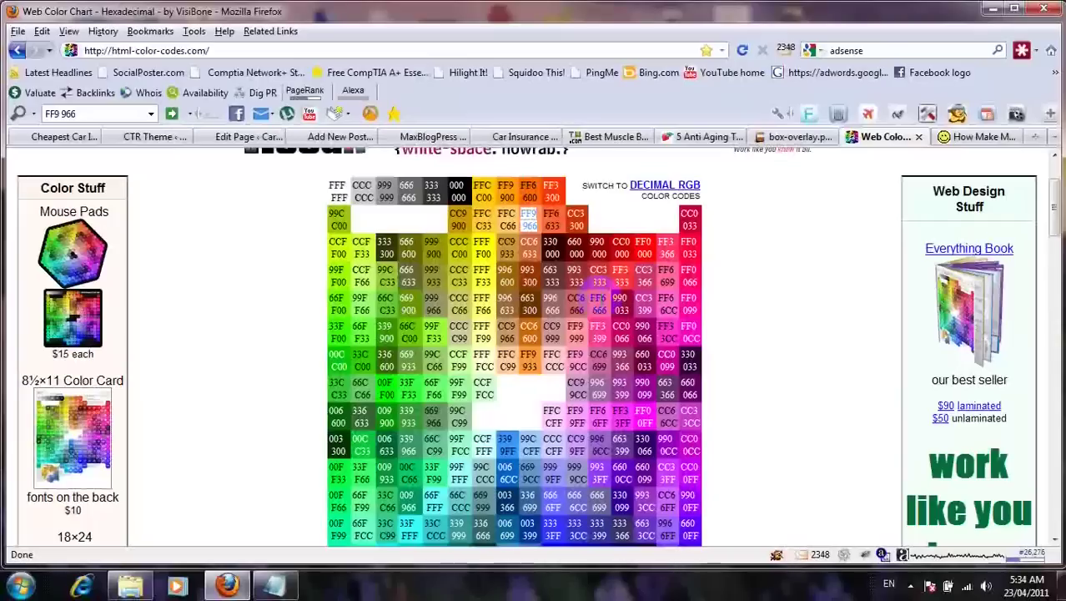
pyautogui.click(155, 139)
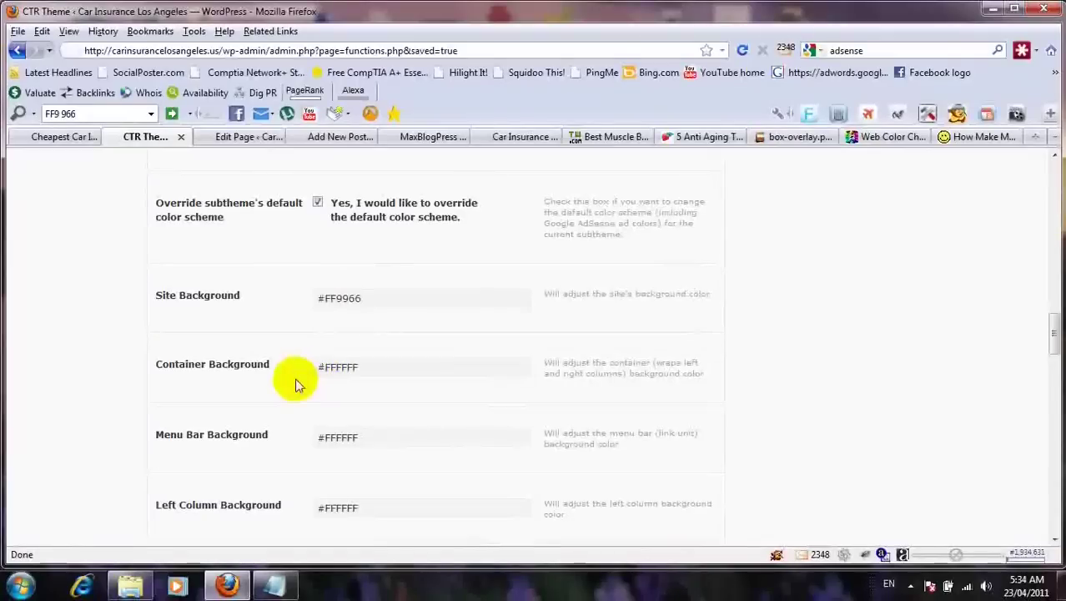
# - Compare the live site's container and menu bar areas with their background color settings in the CTR Theme options
pyautogui.click(66, 137)
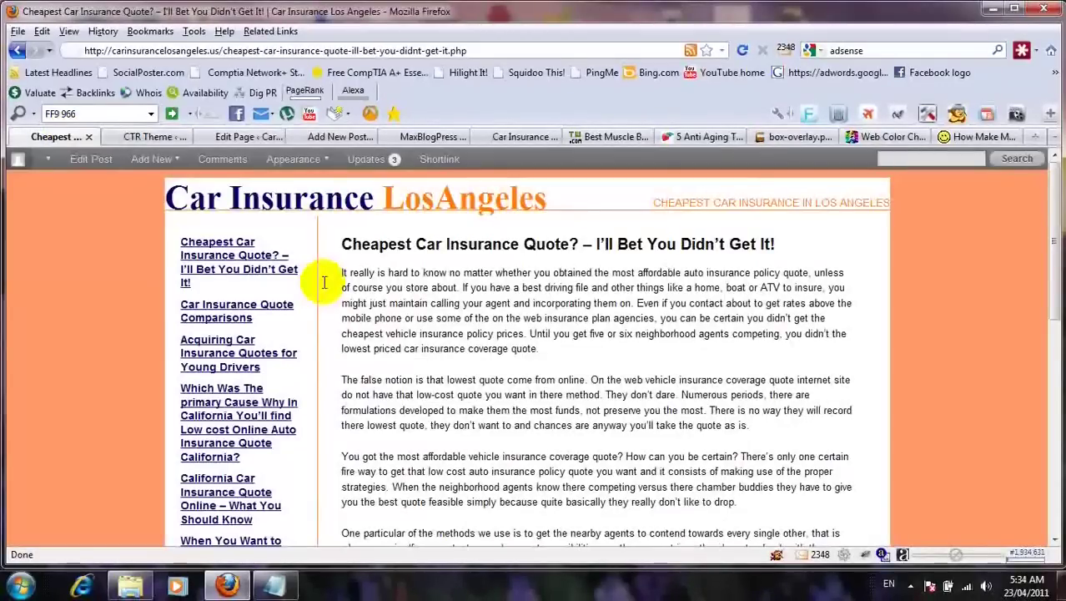
pyautogui.click(141, 139)
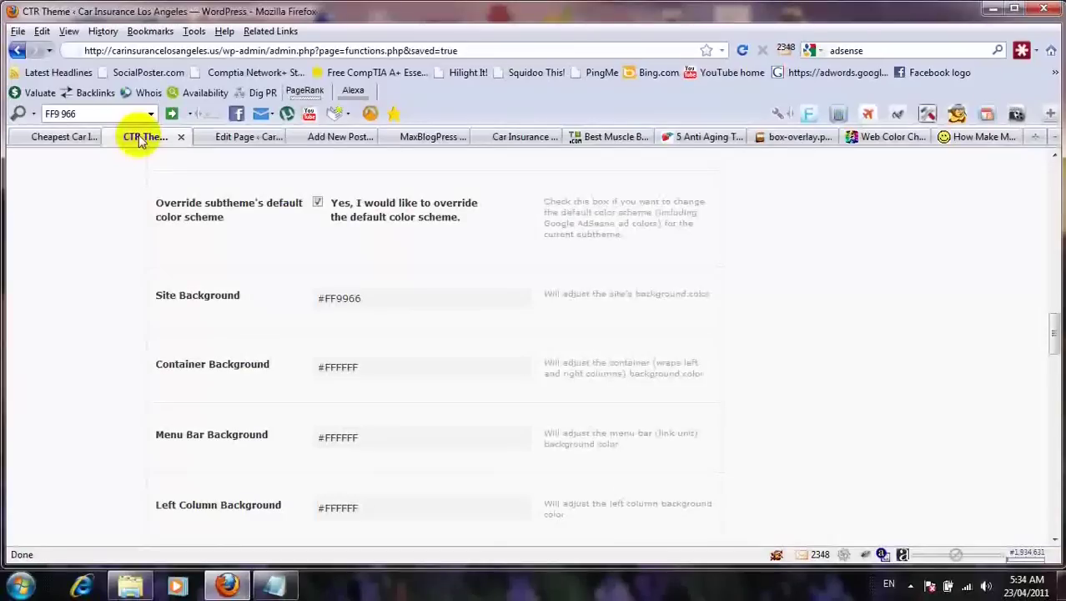
pyautogui.hotkey('ctrl', 'shift', 'Tab')
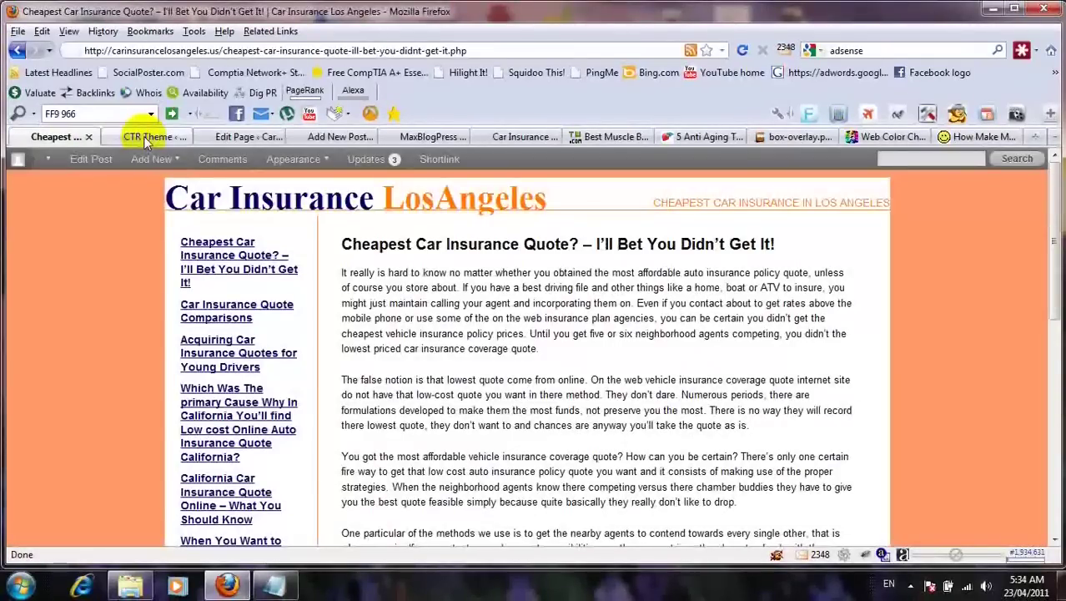
pyautogui.click(146, 138)
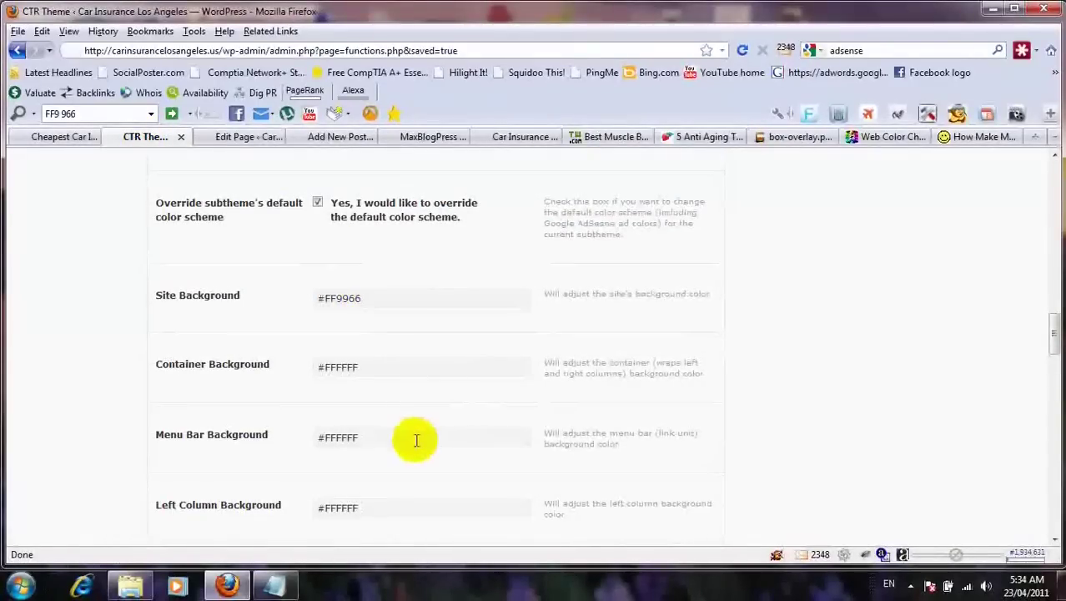
# - Review the column background, link and Google Ads color settings, and return to the live page to examine its colors
pyautogui.scroll(-1, 802, 402)
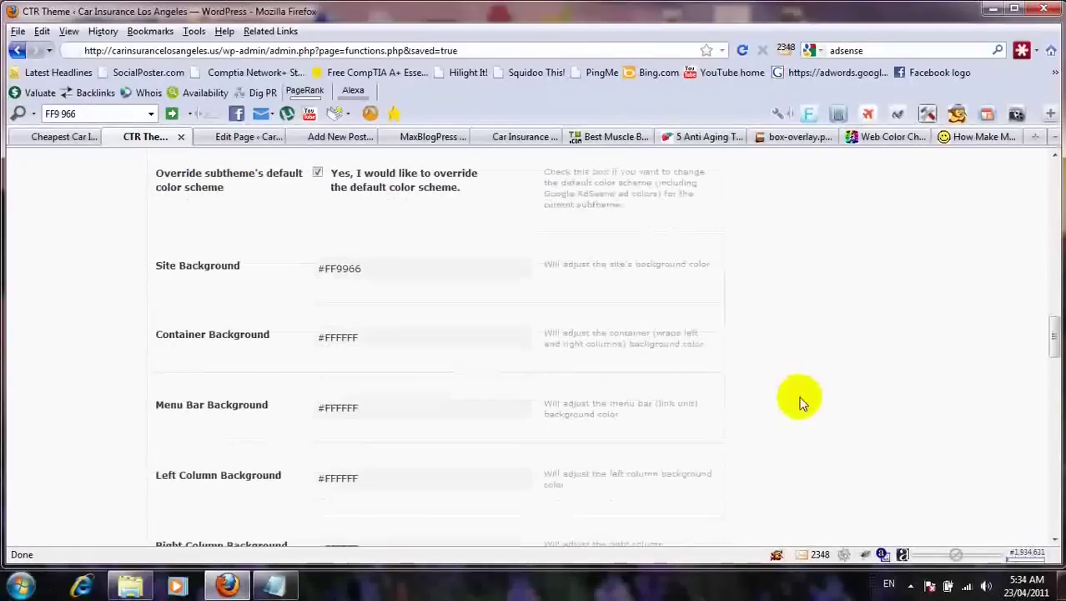
pyautogui.scroll(-4, 799, 402)
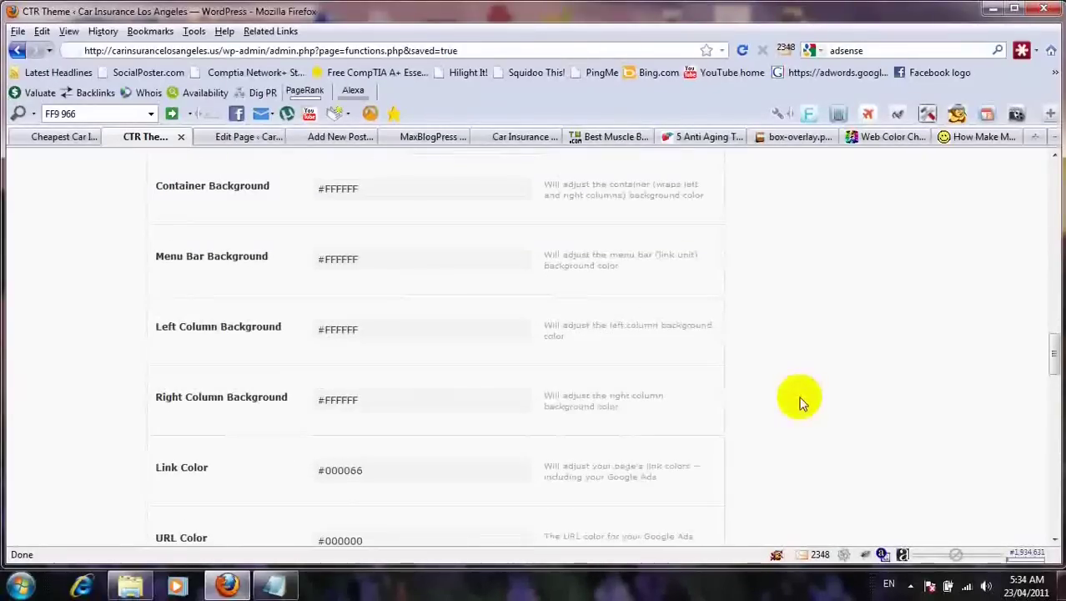
pyautogui.scroll(-3, 799, 402)
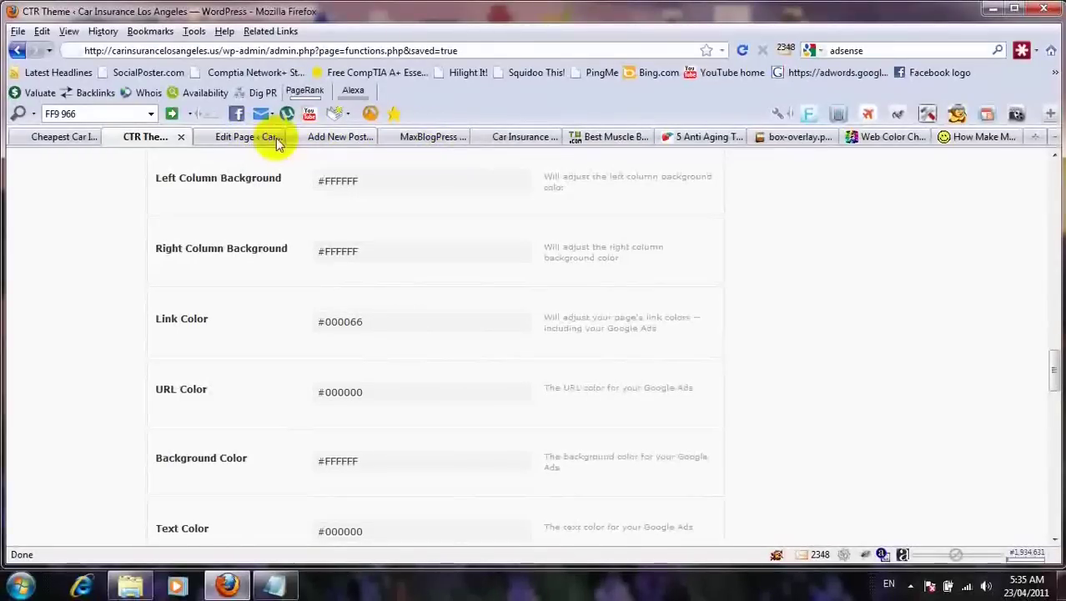
pyautogui.click(69, 137)
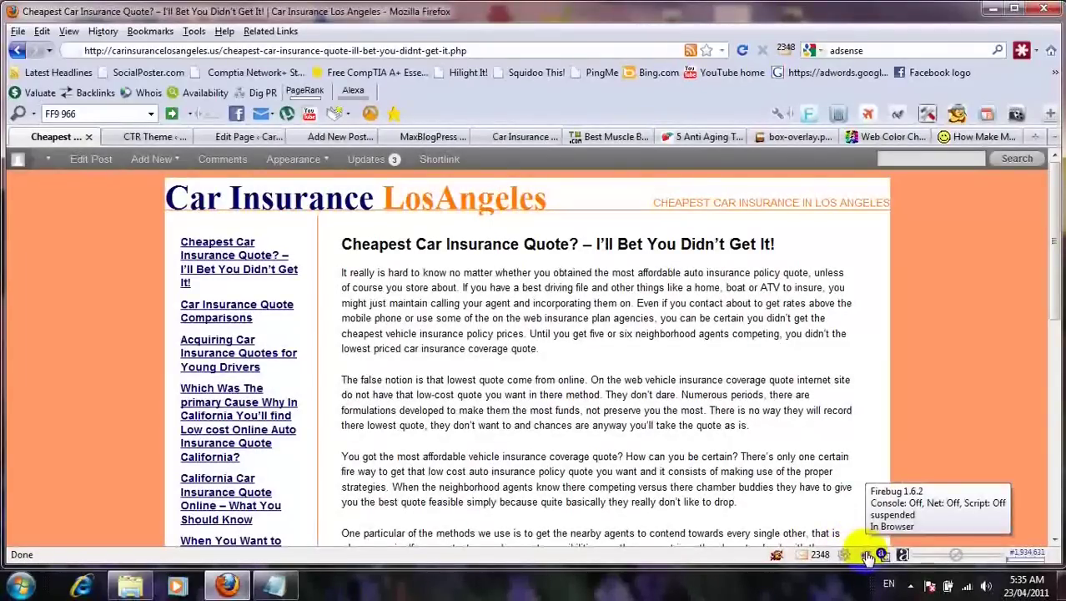
# - Inspect the first sidebar article link on the live page with Firebug to check its color code, and close the inspector
pyautogui.click(868, 555)
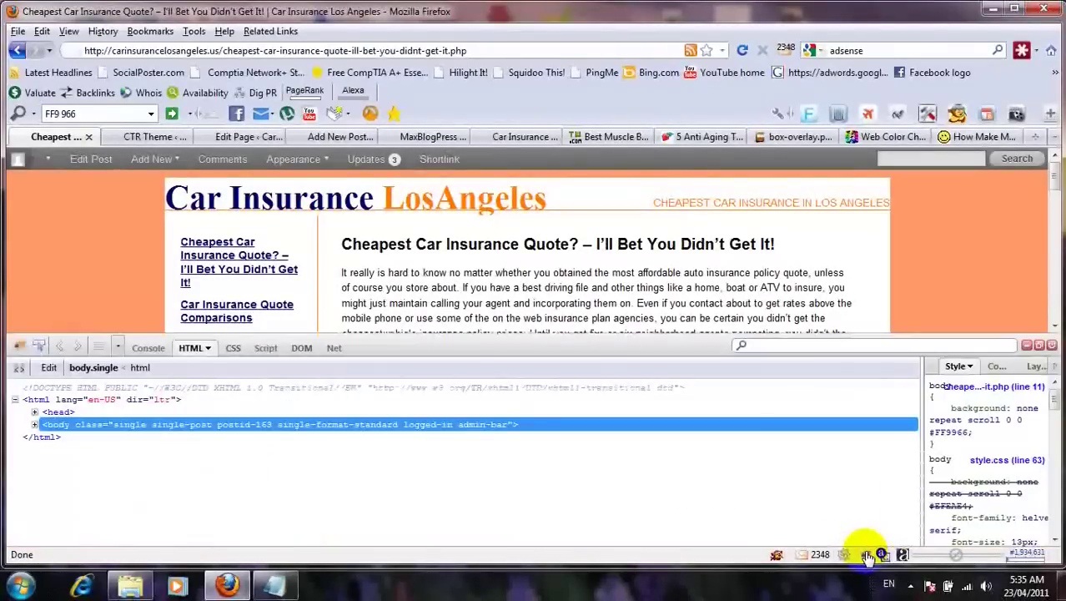
pyautogui.click(38, 346)
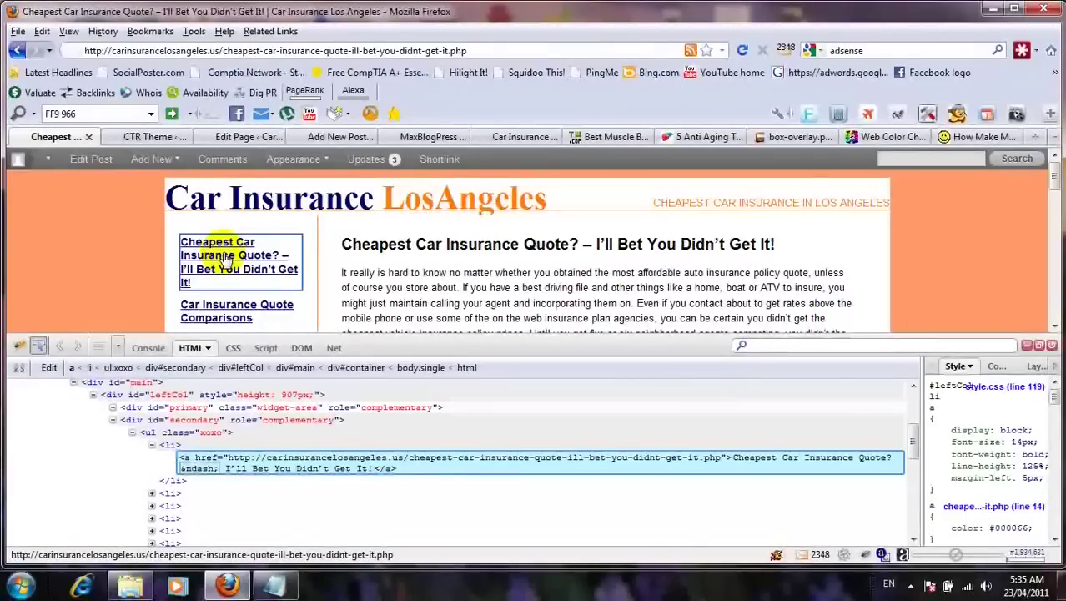
pyautogui.click(224, 258)
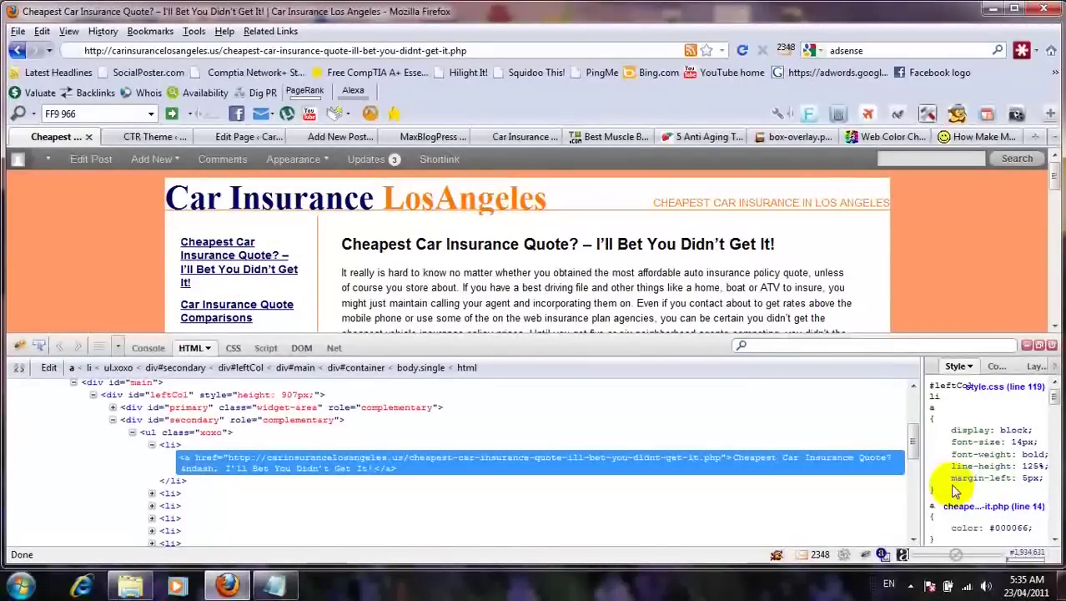
pyautogui.moveTo(1002, 525)
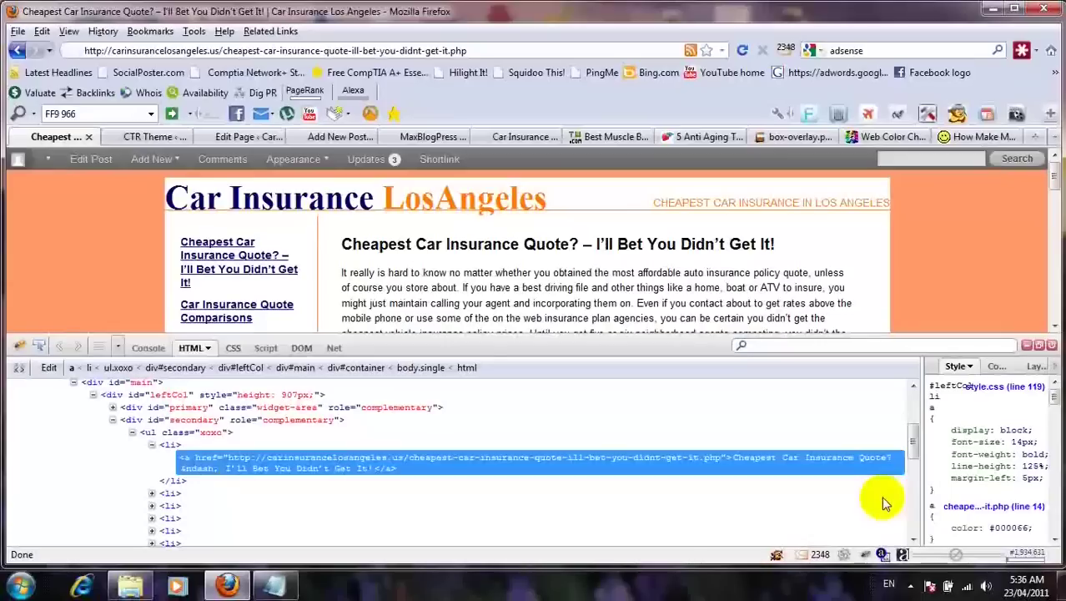
pyautogui.click(1052, 346)
# - Return to the CTR Theme options and review the Google Ads and link unit color settings
pyautogui.click(141, 137)
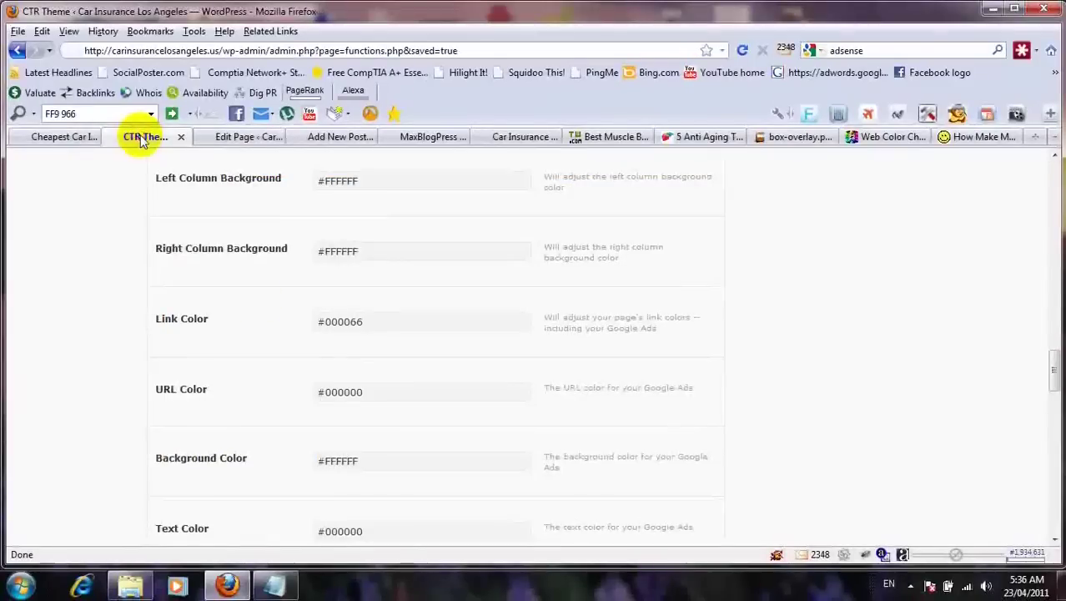
pyautogui.click(782, 436)
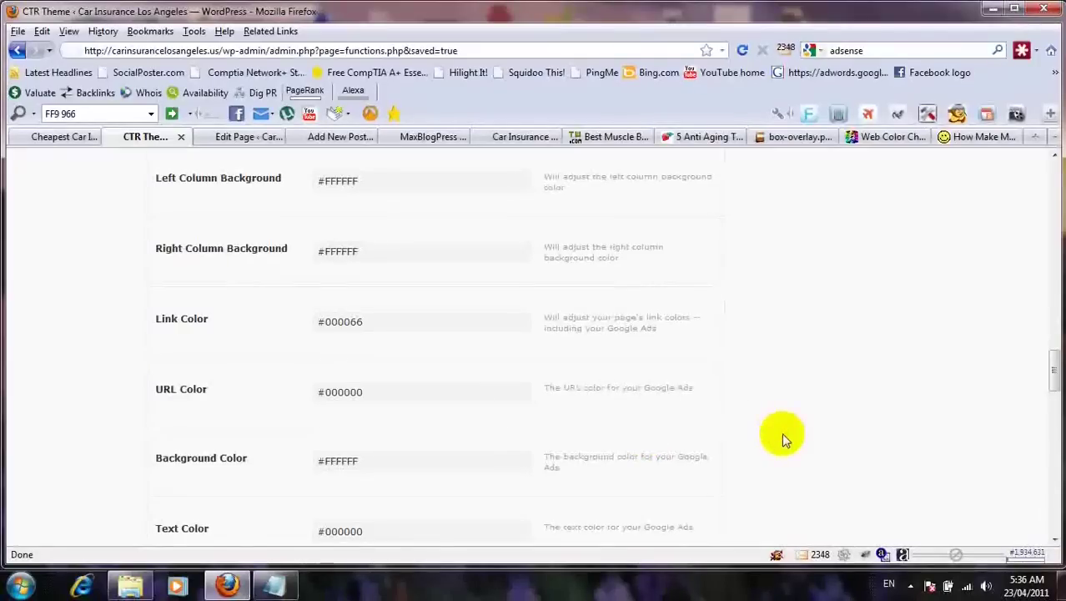
pyautogui.scroll(-1, 782, 438)
pyautogui.scroll(-3, 782, 433)
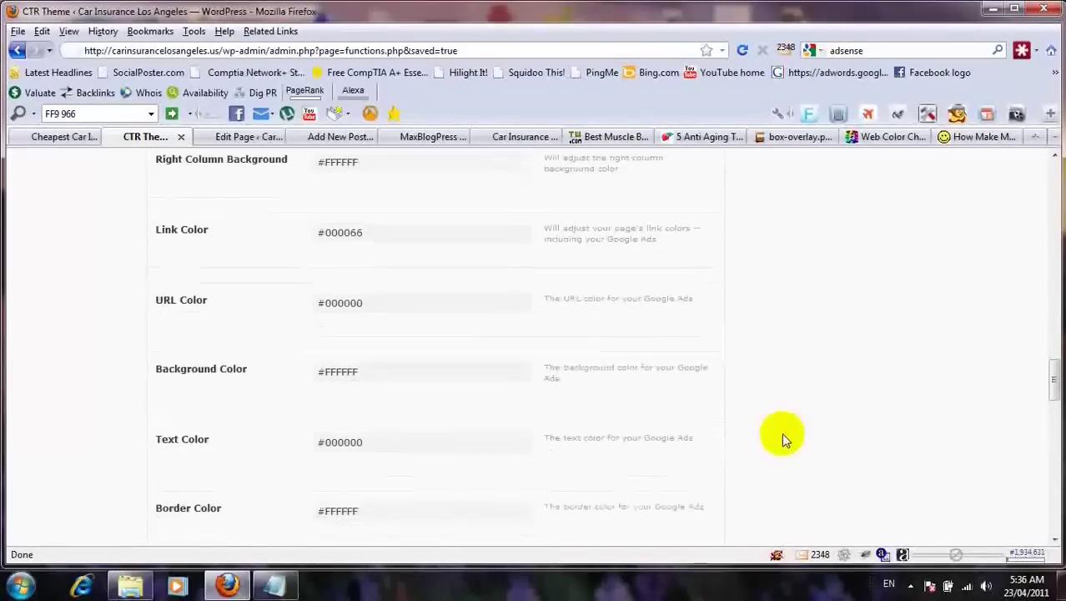
pyautogui.scroll(-2, 781, 432)
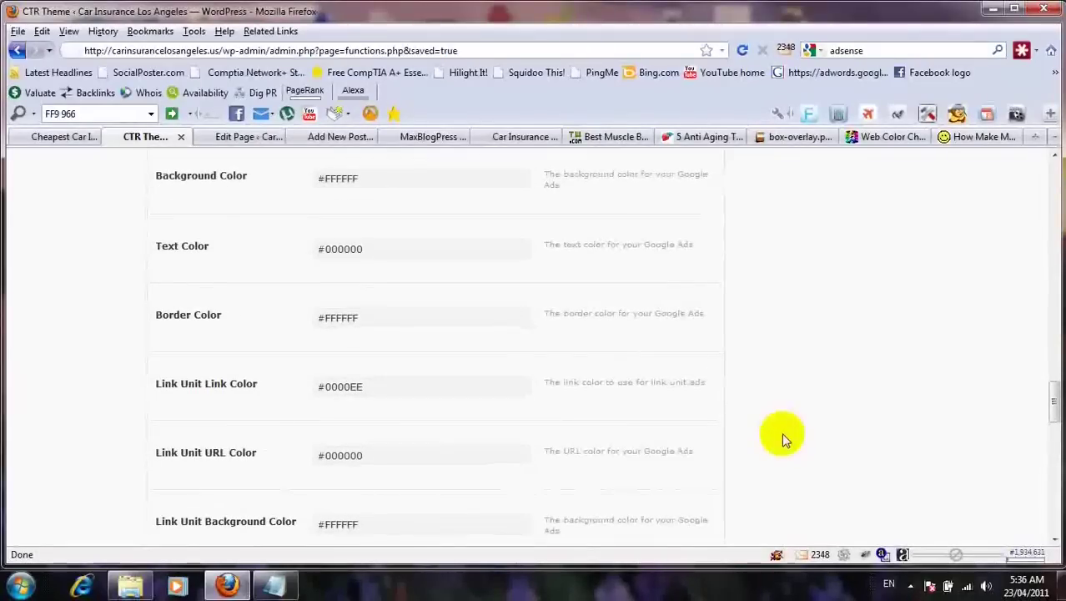
pyautogui.scroll(-1, 782, 432)
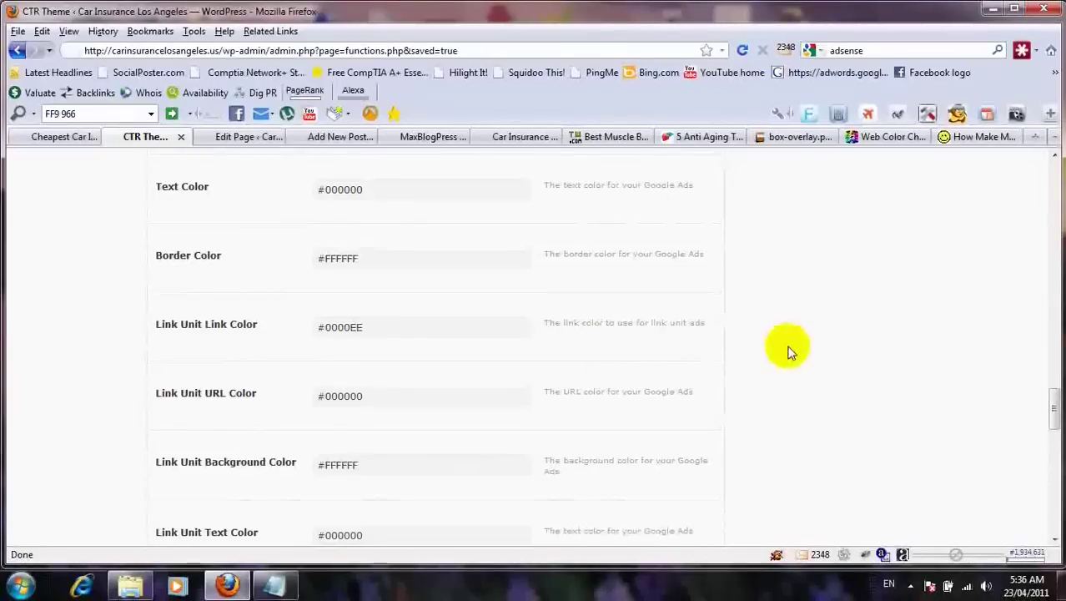
pyautogui.scroll(-3, 788, 349)
pyautogui.scroll(-3, 787, 350)
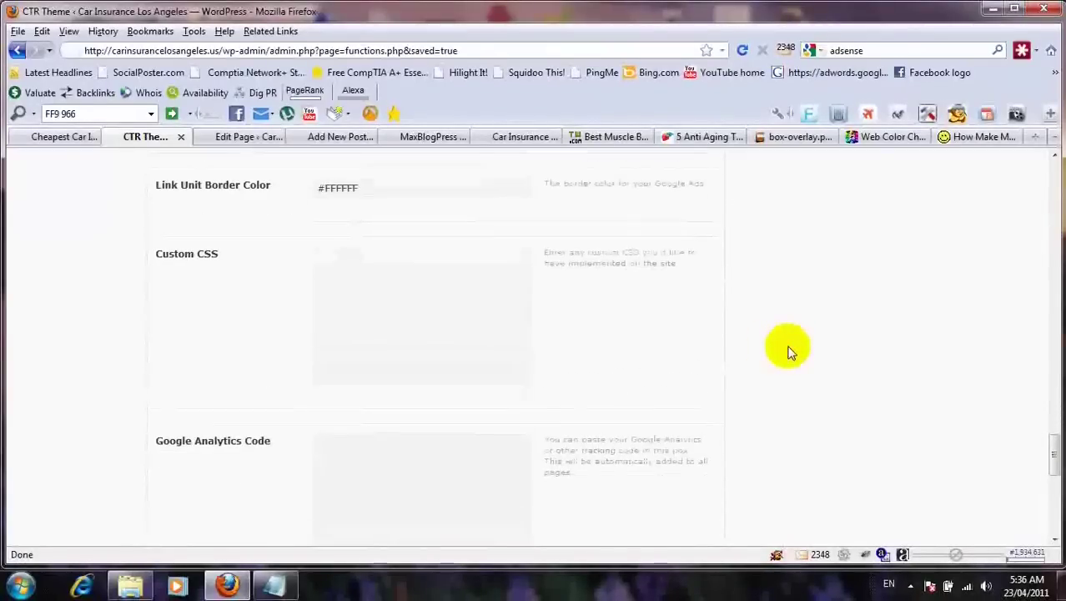
# - Examine the Custom CSS, Google Analytics Code and Footer Scripts fields
pyautogui.scroll(1, 787, 349)
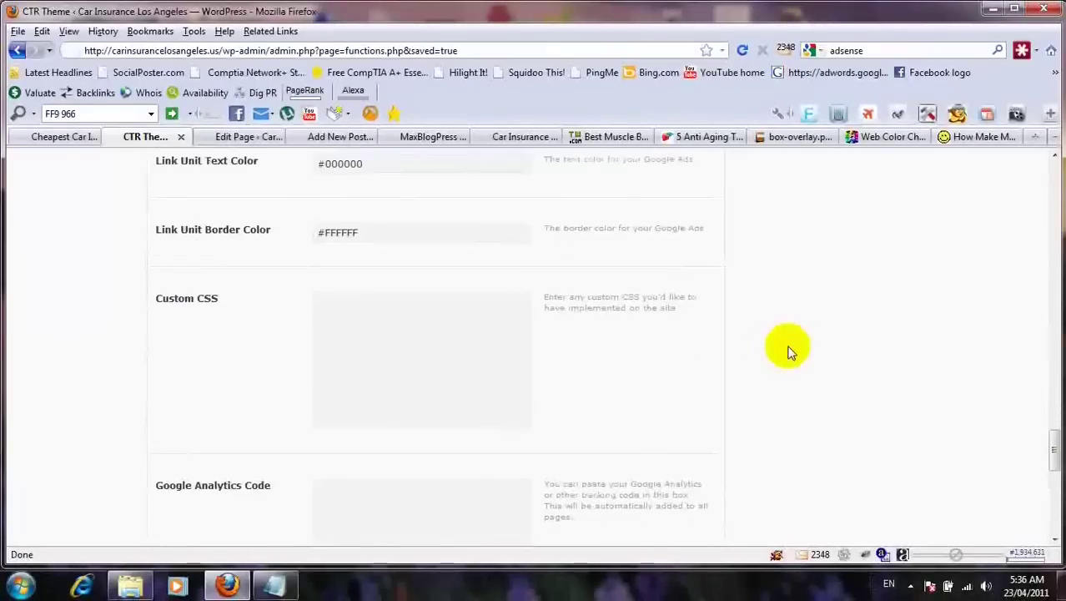
pyautogui.click(432, 341)
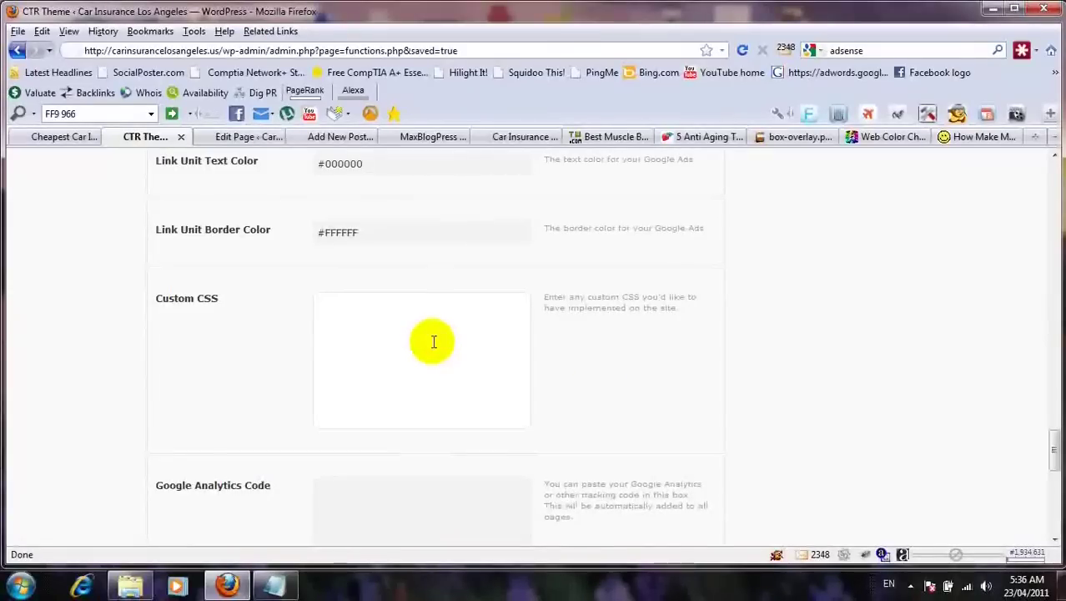
pyautogui.click(775, 388)
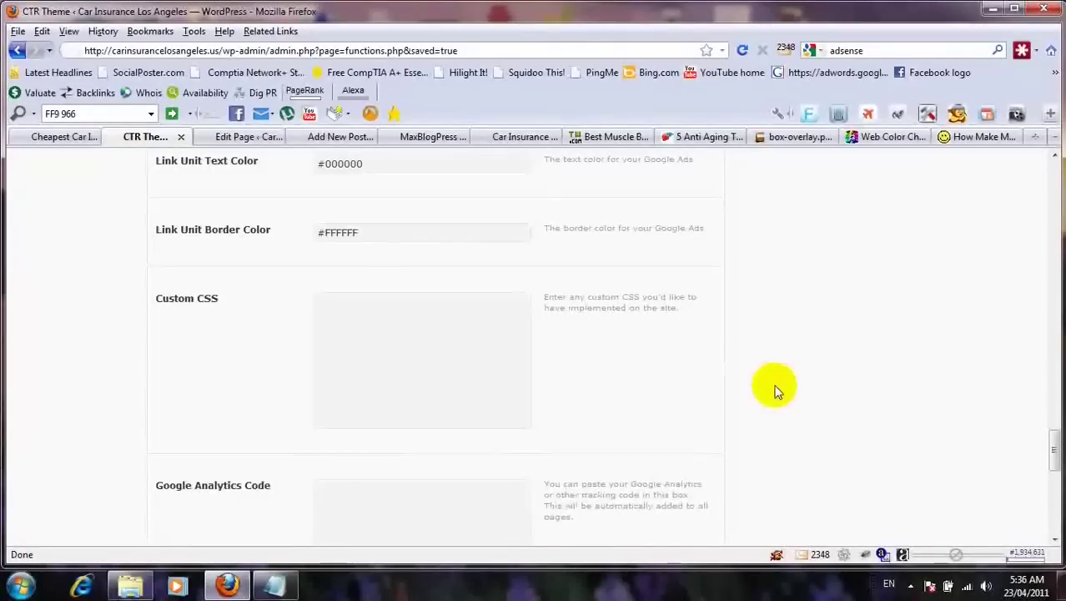
pyautogui.scroll(-3, 775, 392)
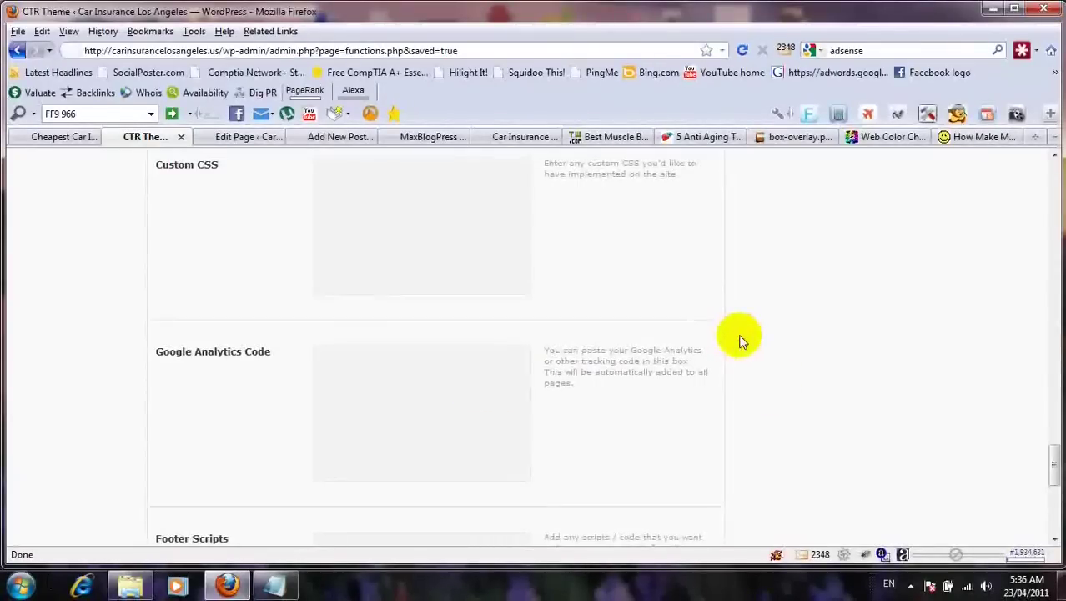
pyautogui.scroll(-5, 739, 340)
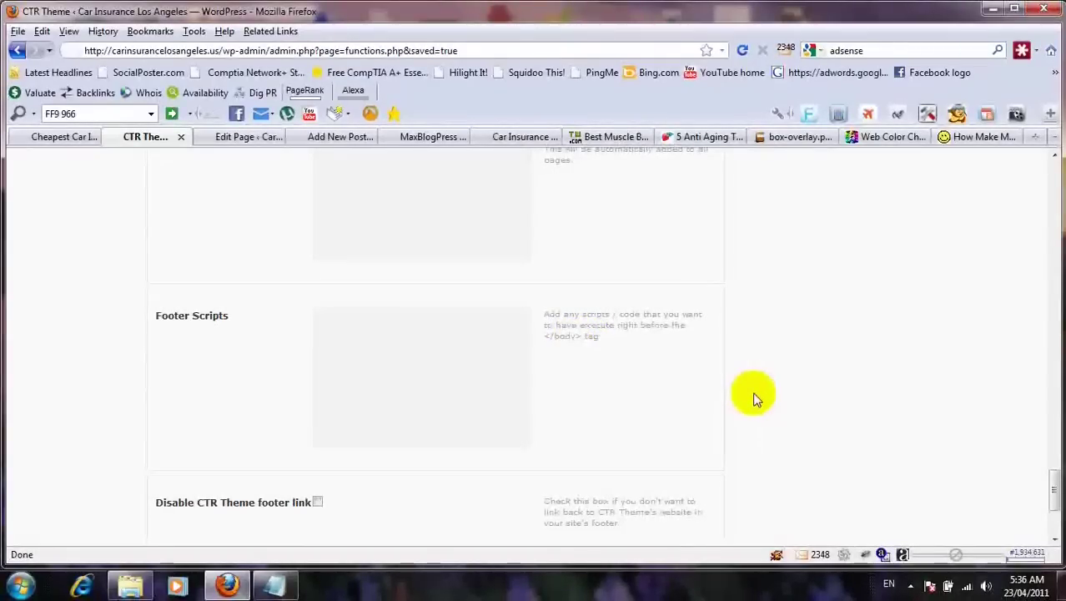
# - Disable the CTR Theme footer link and save the theme settings
pyautogui.scroll(-2, 753, 399)
pyautogui.scroll(-1, 754, 399)
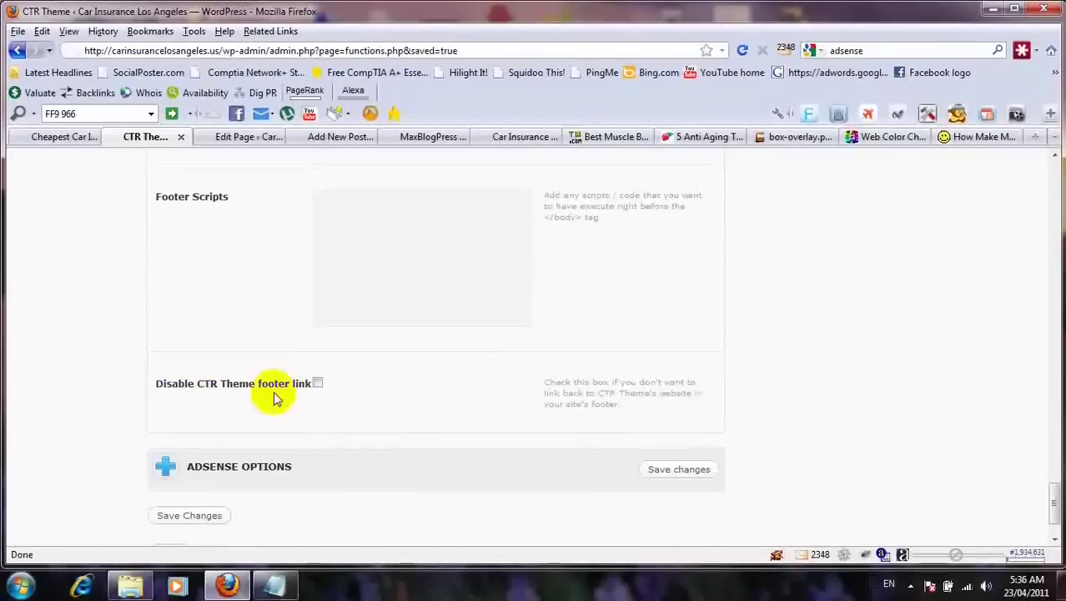
pyautogui.click(316, 382)
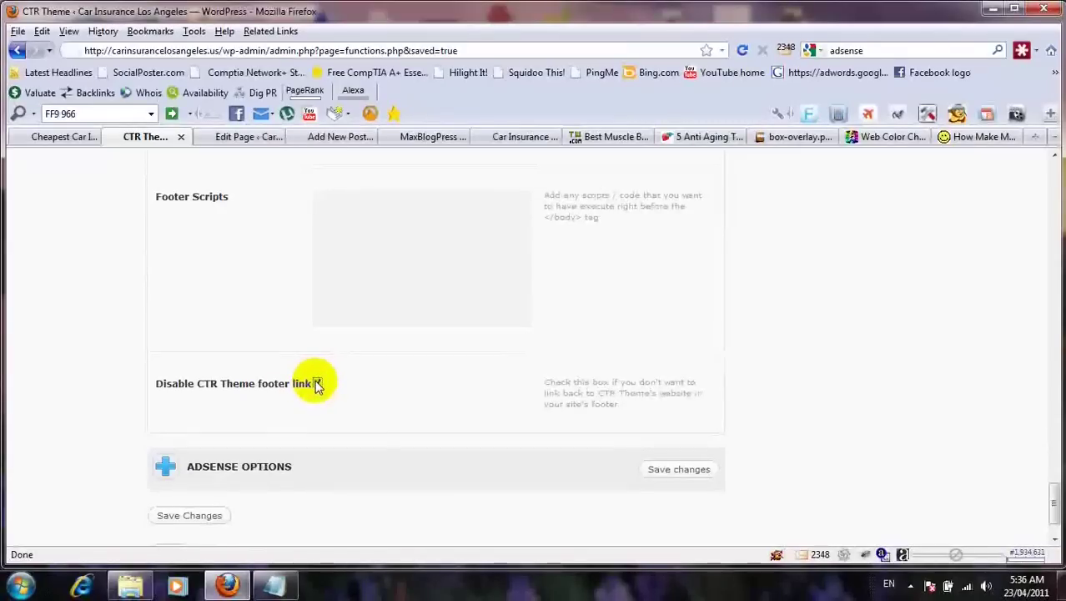
pyautogui.click(170, 517)
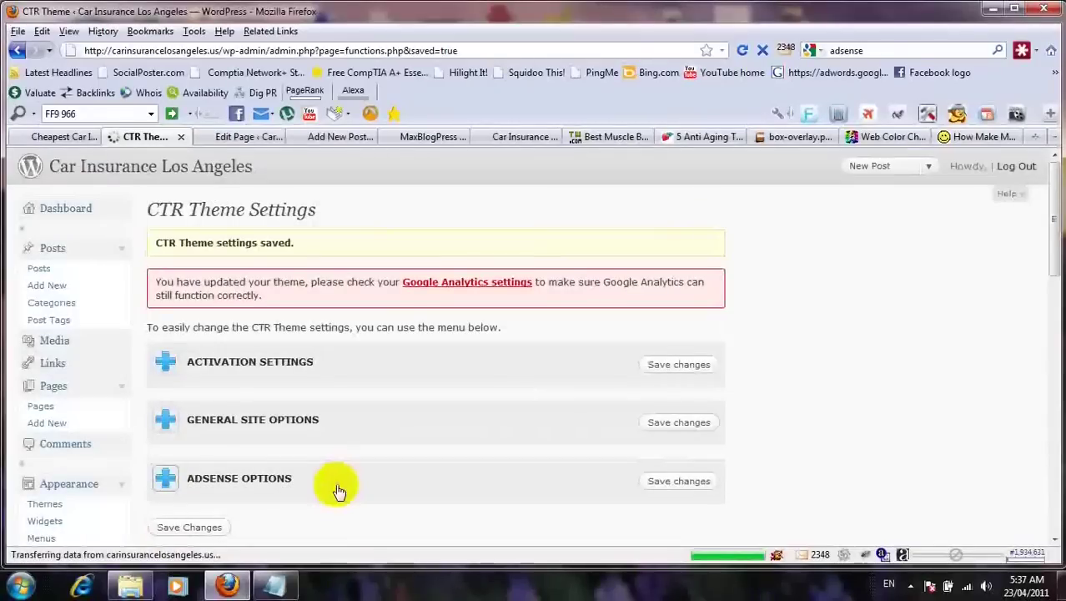
# - Expand the AdSense options down to the ad serving and referrer settings
pyautogui.click(160, 481)
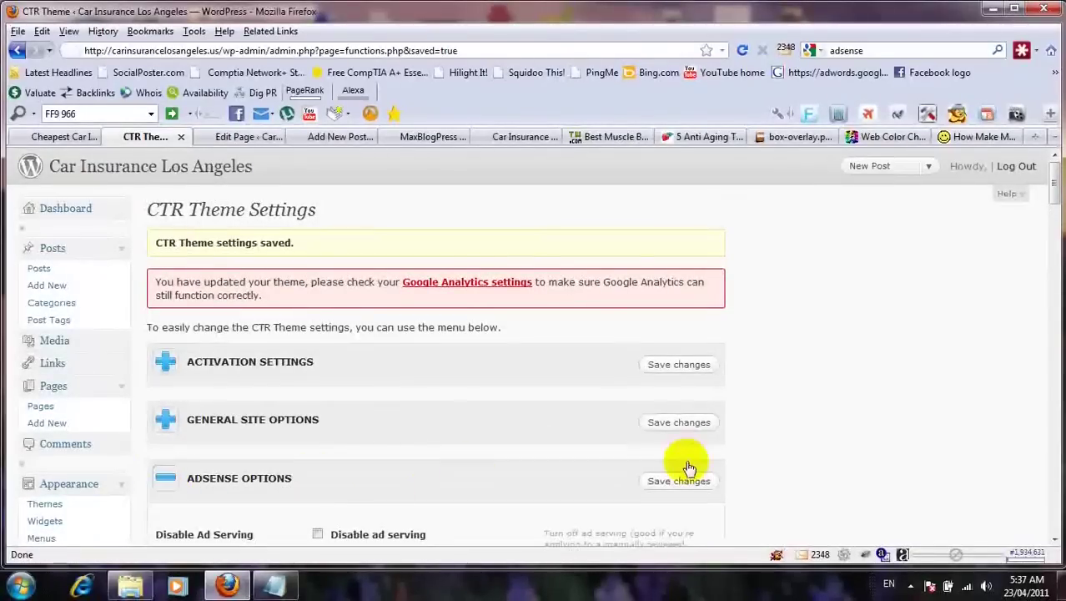
pyautogui.scroll(-1, 867, 464)
pyautogui.scroll(-5, 867, 464)
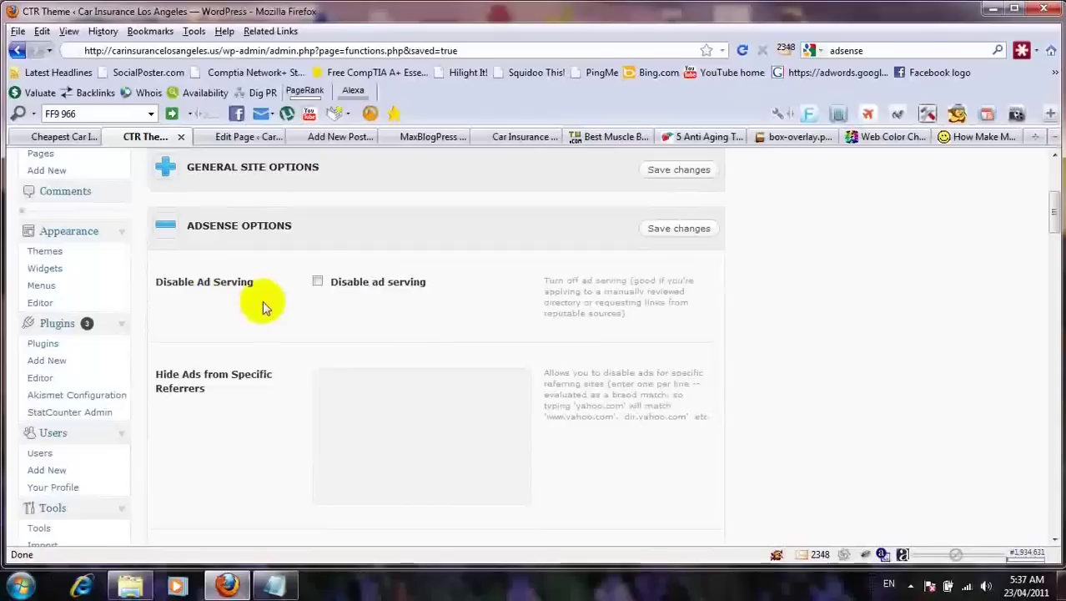
# - Disable ad serving and enable it again
pyautogui.click(318, 283)
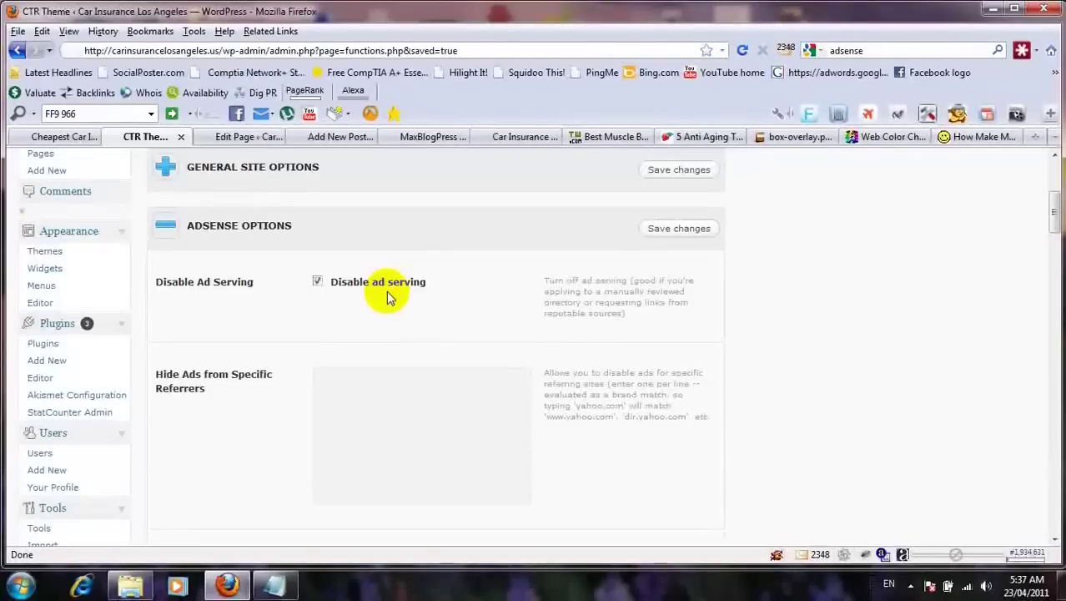
pyautogui.click(318, 282)
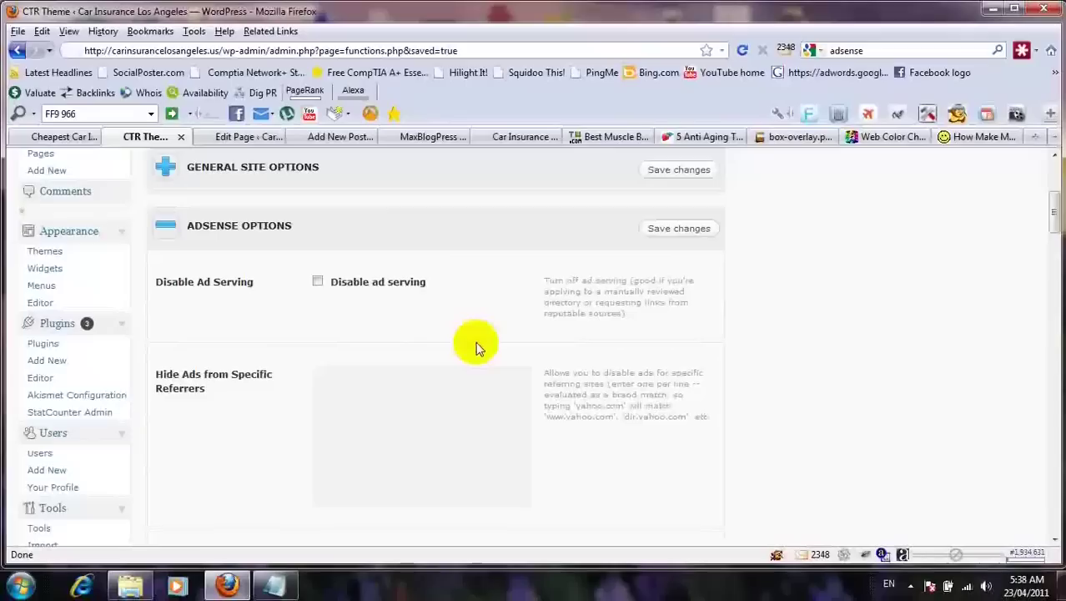
# - Examine the Hide Ads from Specific Referrers and AdSense 160 x 600 Code fields in the AdSense options
pyautogui.scroll(-2, 476, 346)
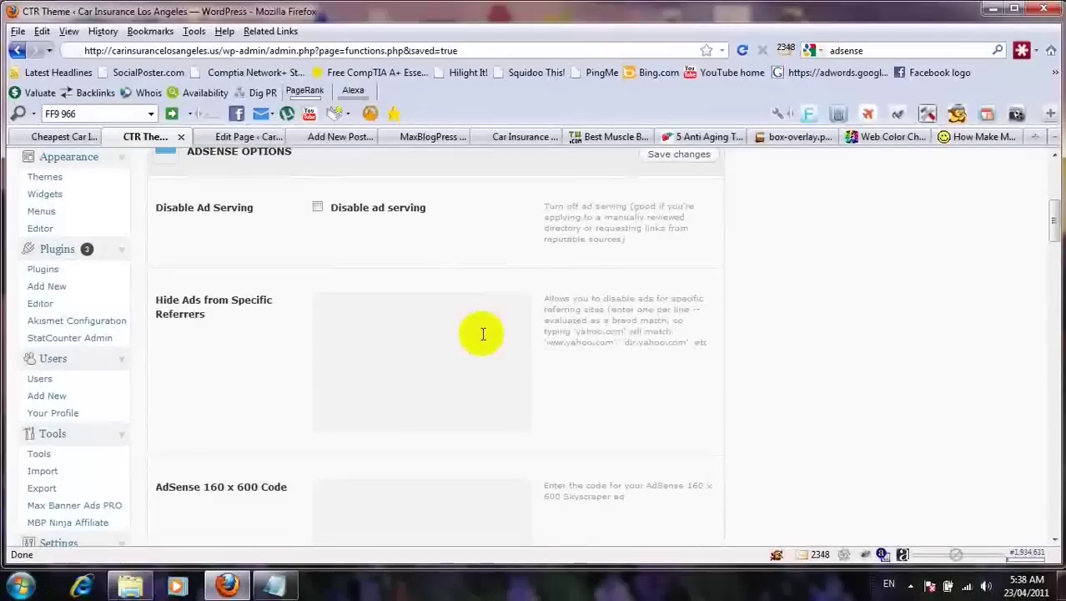
pyautogui.scroll(-1, 551, 279)
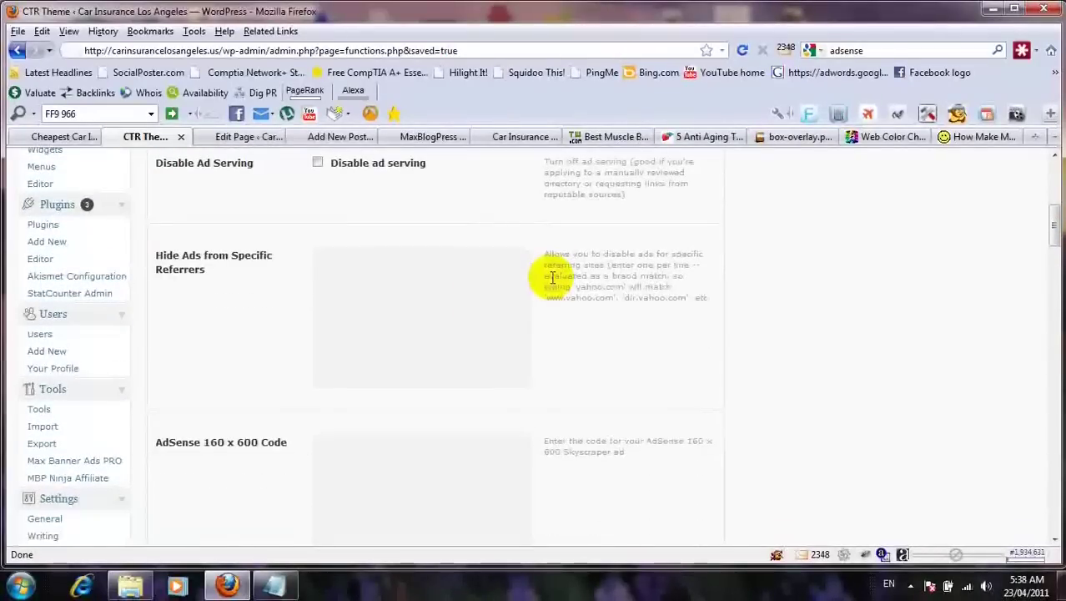
pyautogui.scroll(-1, 552, 278)
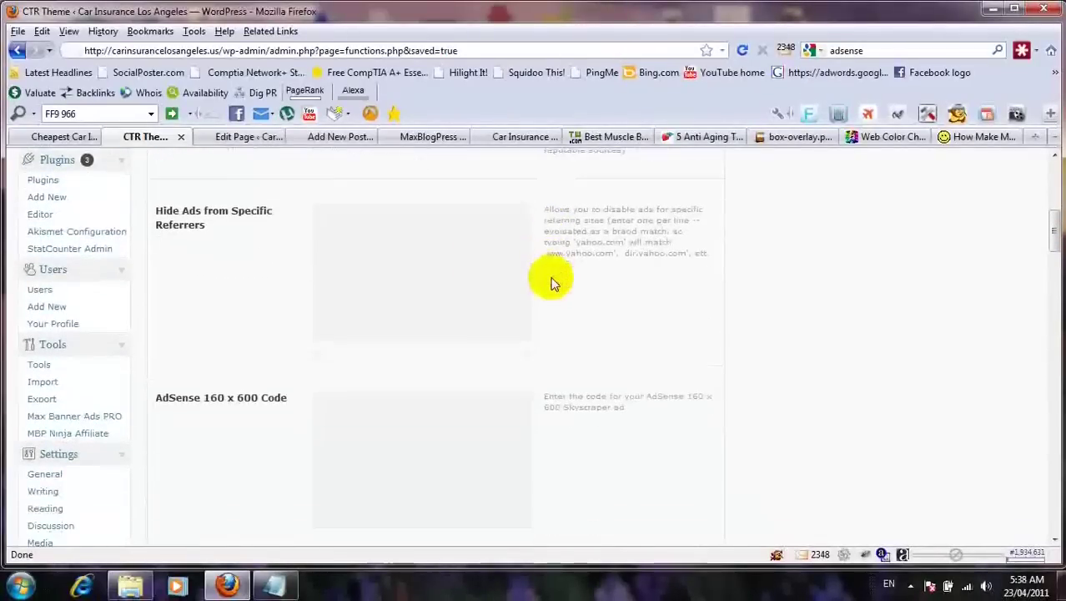
pyautogui.click(352, 255)
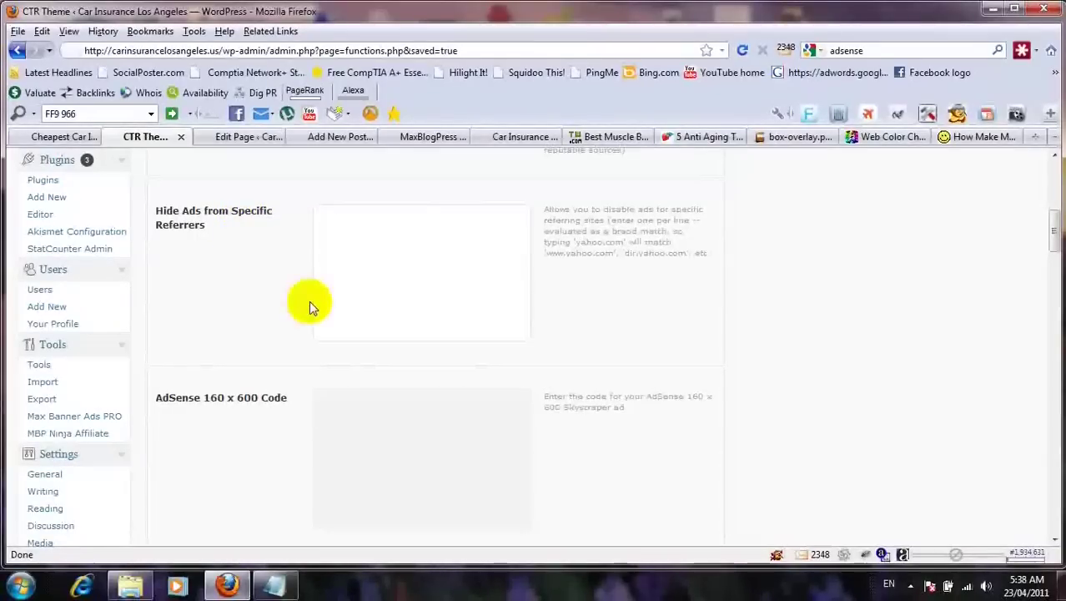
pyautogui.click(273, 340)
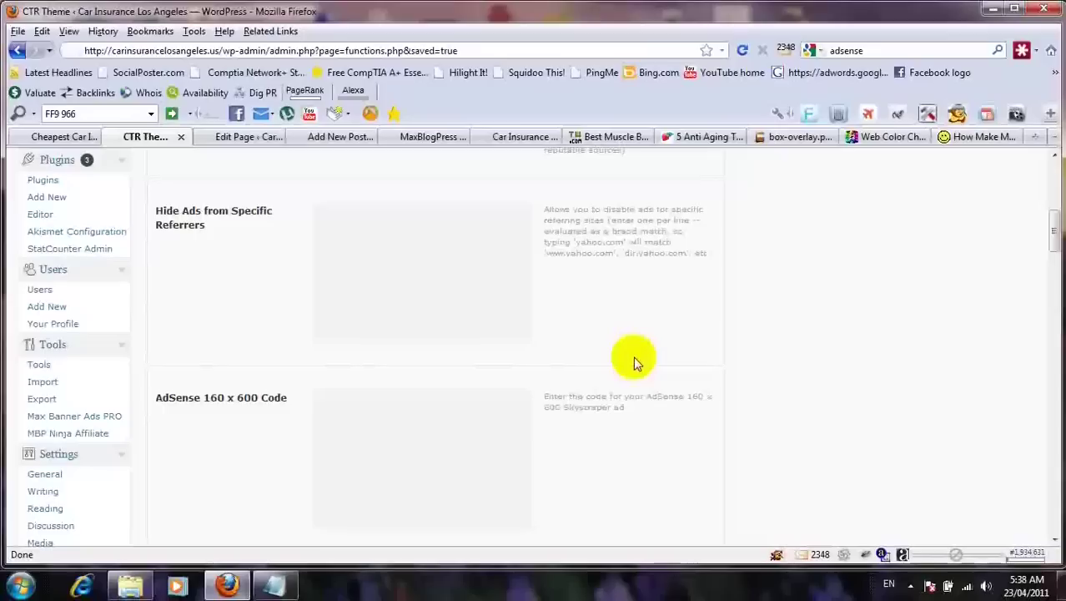
pyautogui.scroll(-3, 634, 361)
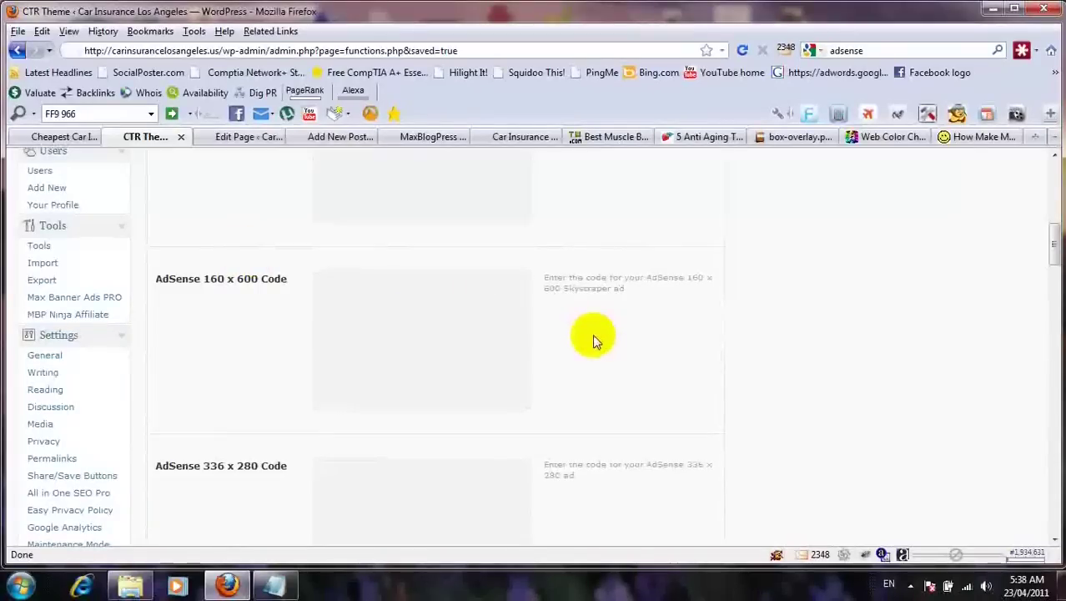
pyautogui.click(513, 316)
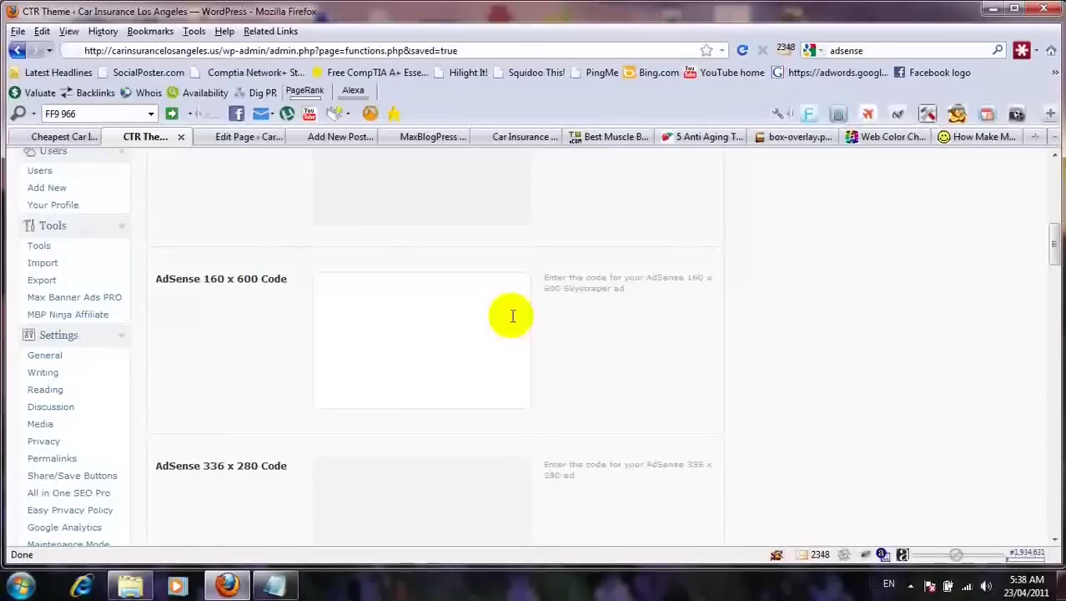
pyautogui.click(627, 346)
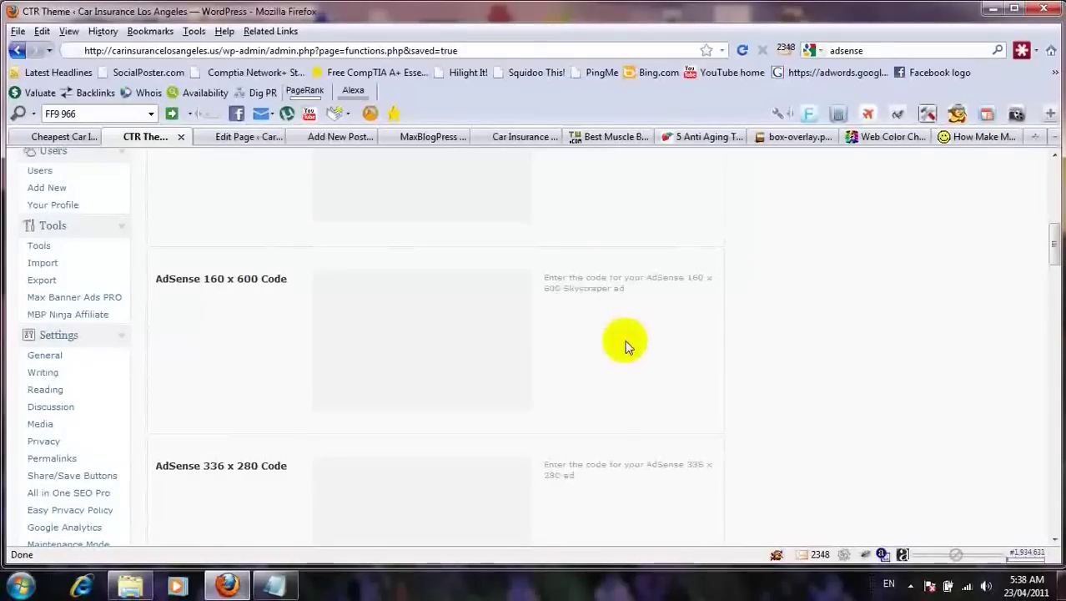
# - Copy the 336x280 text ad script from the Notepad file into the theme's AdSense 336 x 280 Code field
pyautogui.scroll(-3, 628, 346)
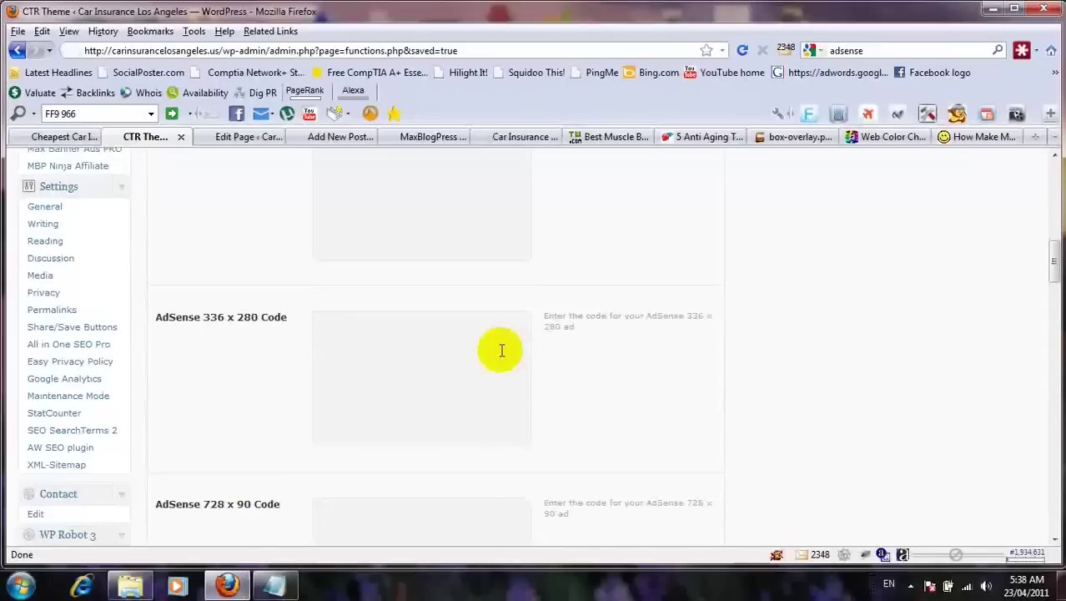
pyautogui.click(501, 350)
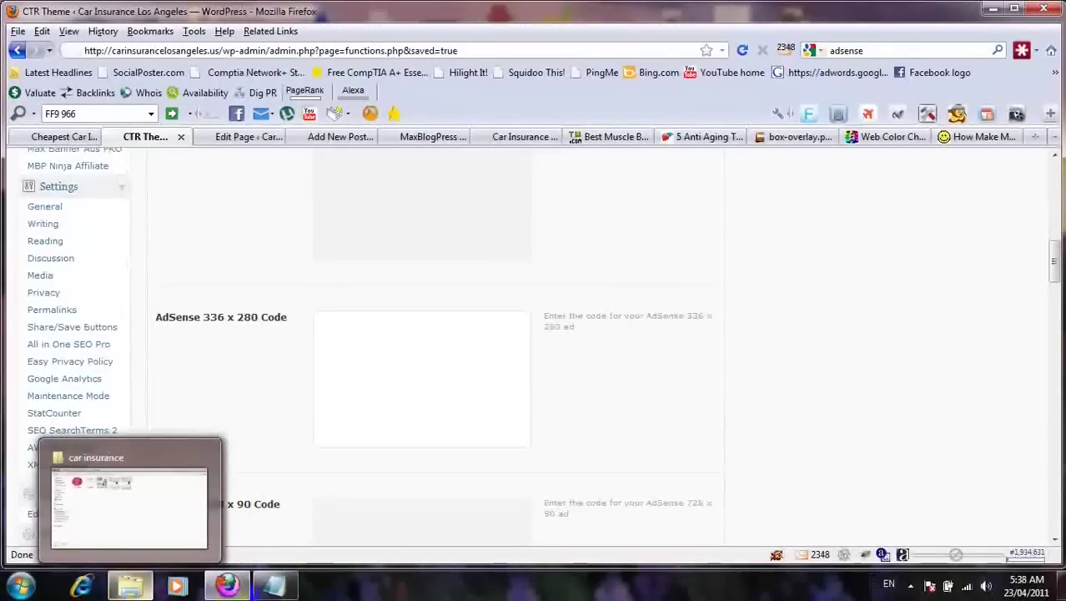
pyautogui.click(274, 585)
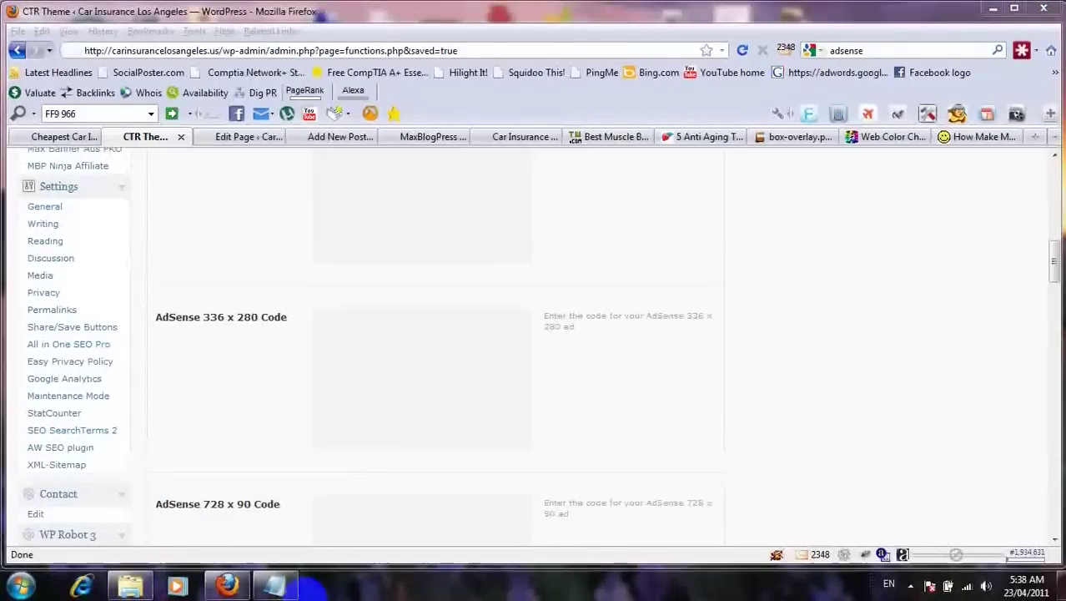
pyautogui.click(309, 555)
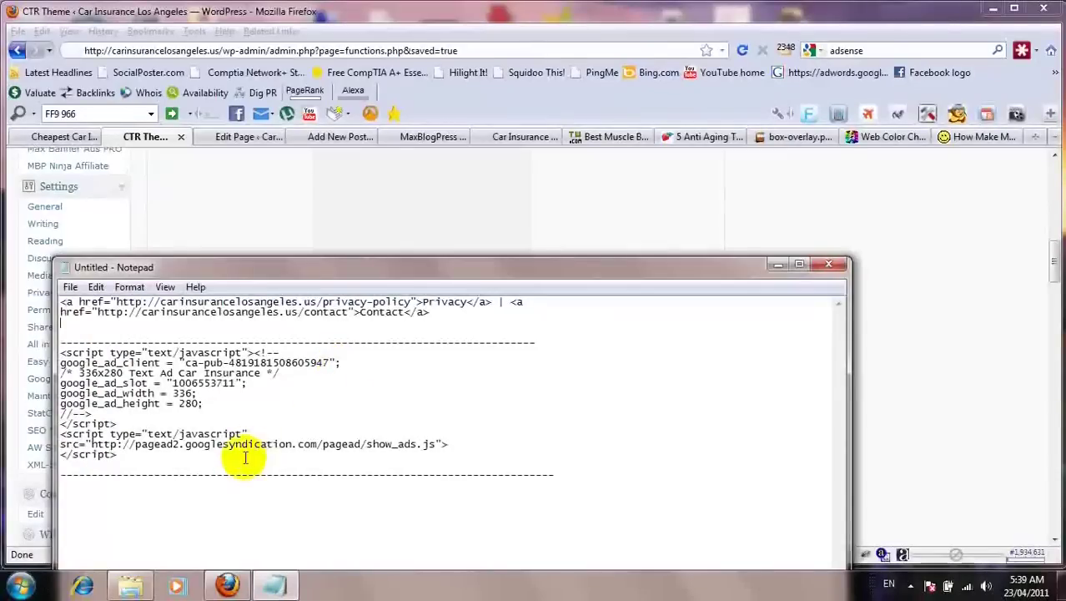
pyautogui.click(121, 453)
pyautogui.moveTo(121, 452); pyautogui.dragTo(60, 350)
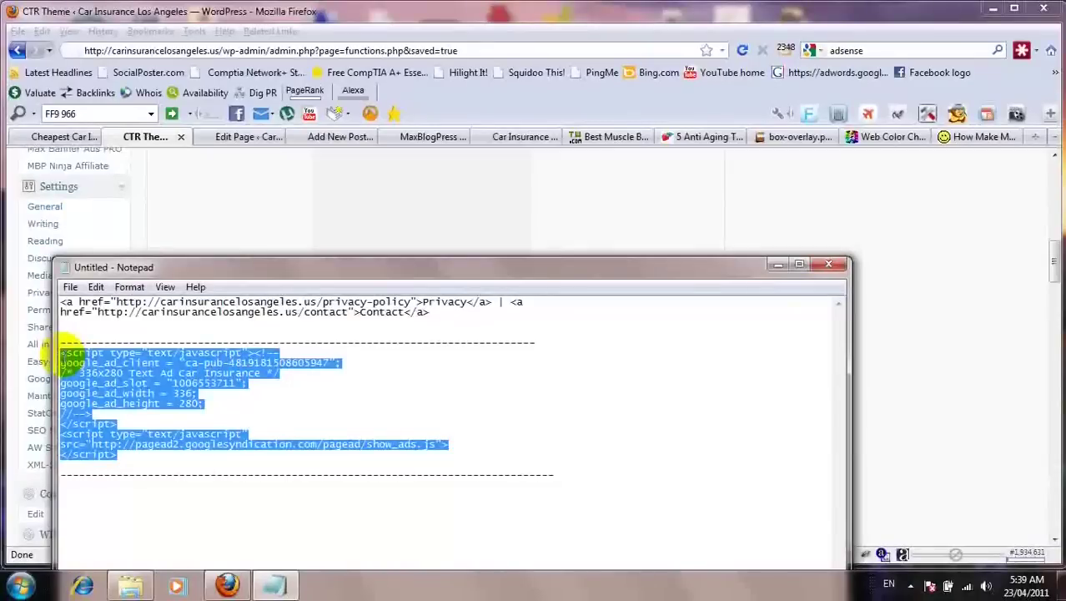
pyautogui.click(863, 309)
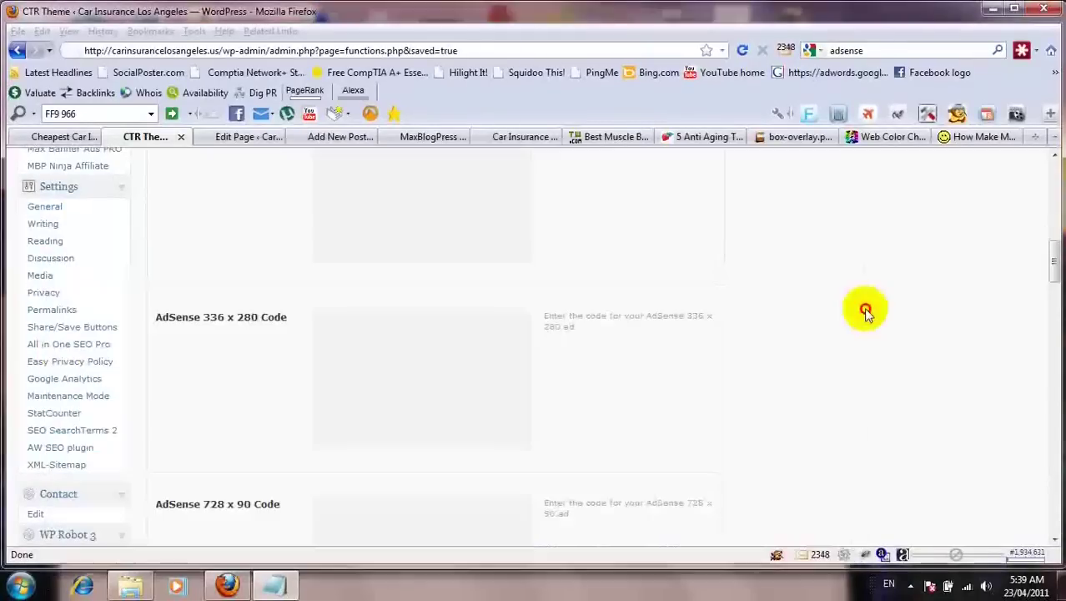
pyautogui.click(478, 372)
pyautogui.hotkey('ctrl', 'v')
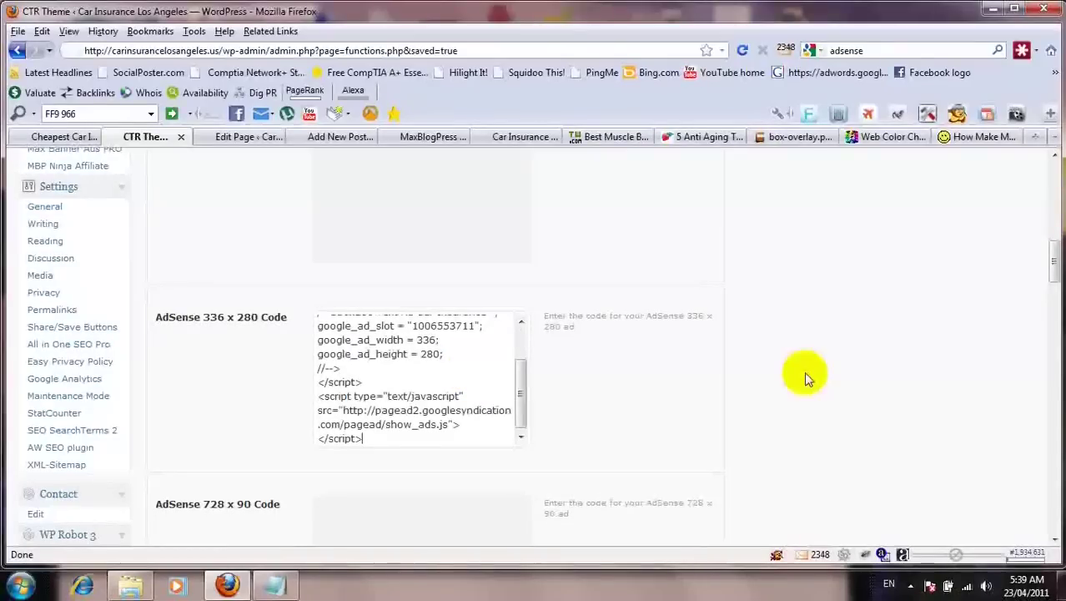
# - Examine the remaining ad code fields, the live article page and the first Ad Layouts options in the AdSense options
pyautogui.scroll(-5, 805, 374)
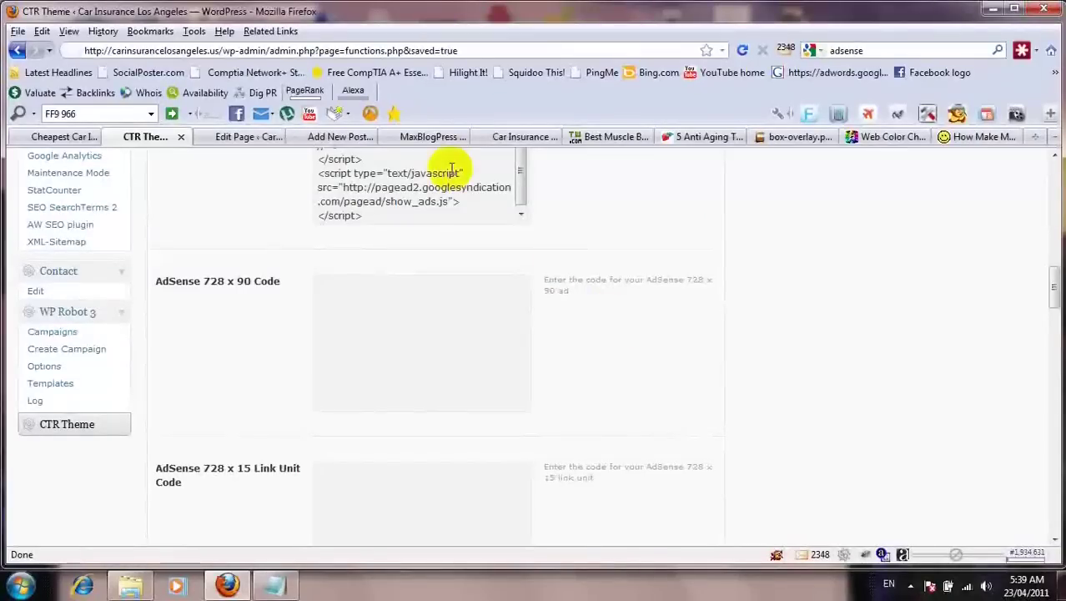
pyautogui.click(75, 136)
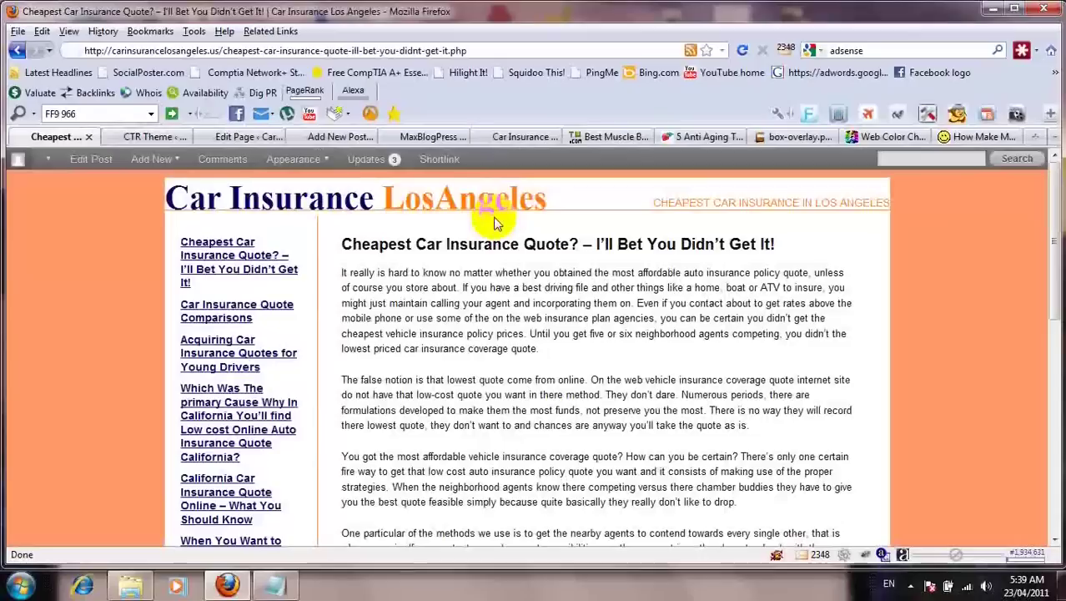
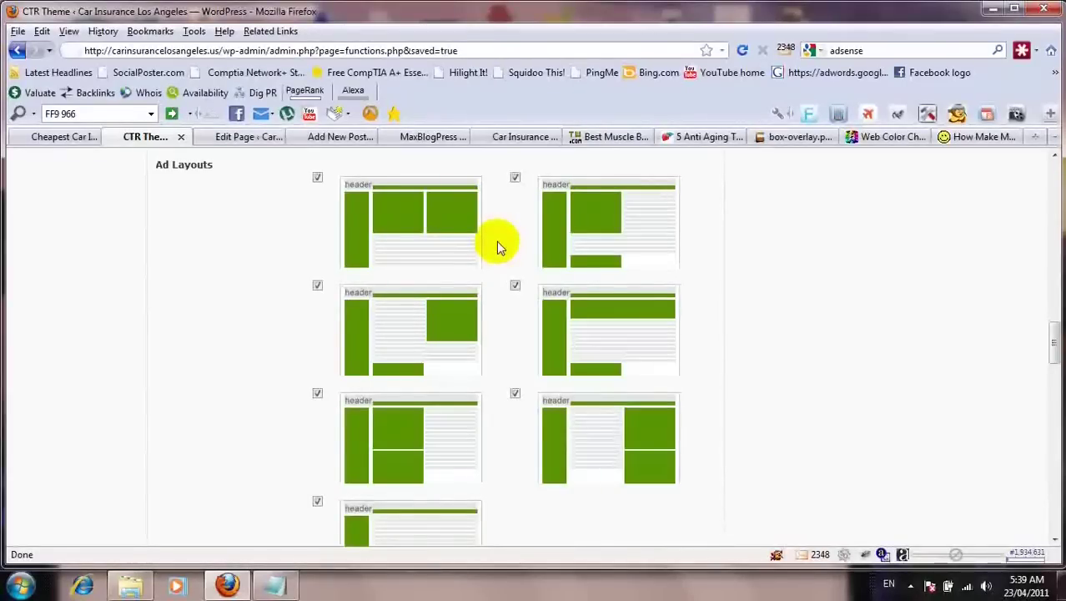
pyautogui.click(459, 219)
pyautogui.click(457, 227)
pyautogui.click(408, 215)
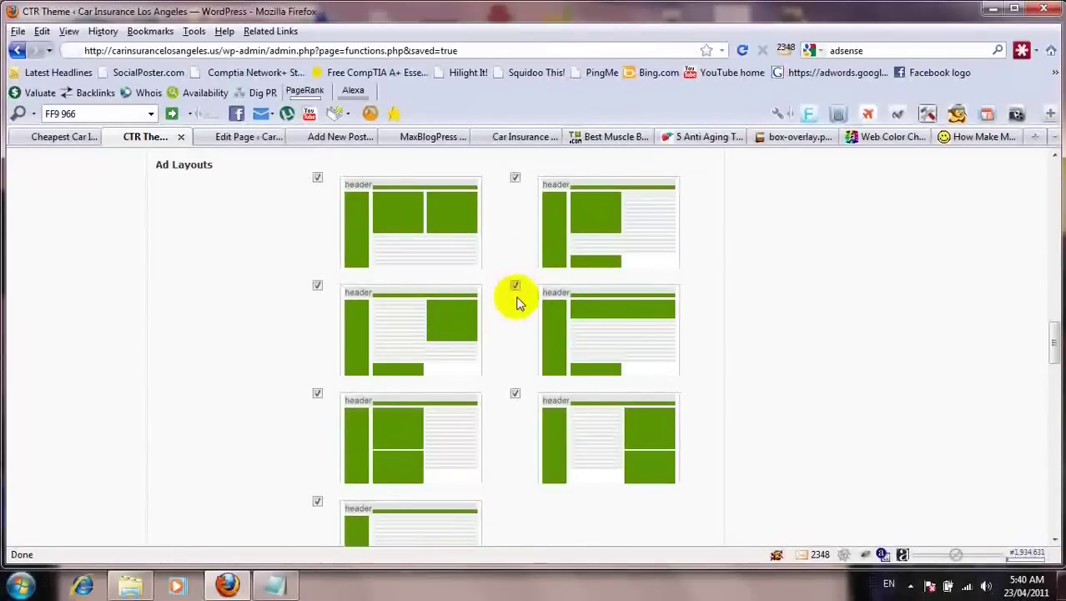
pyautogui.click(447, 323)
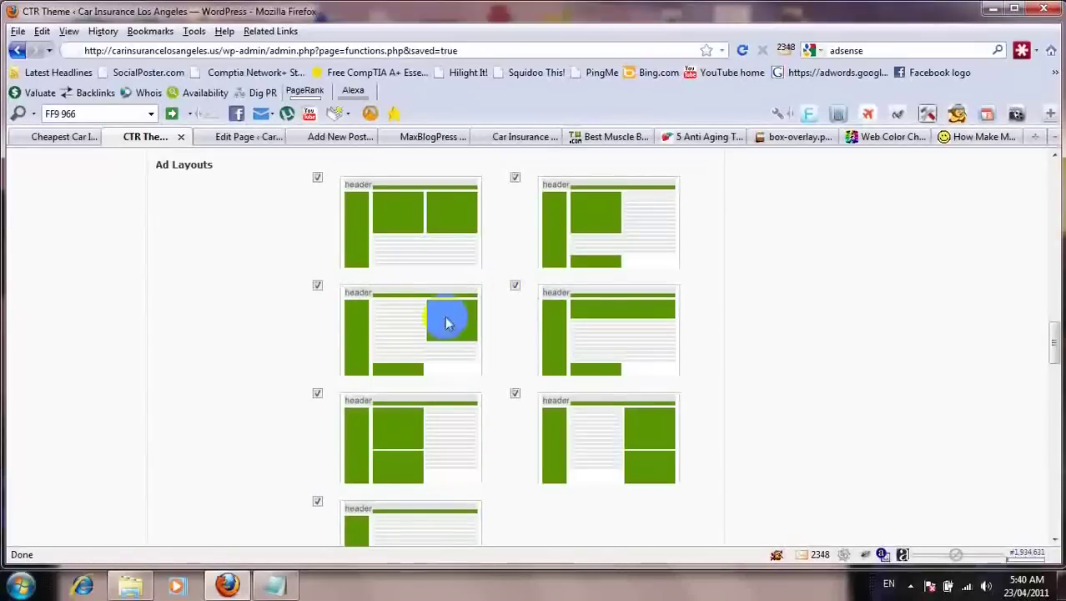
# - Disable the ad layout with two ads stacked to the right of the text and enable it again
pyautogui.click(632, 438)
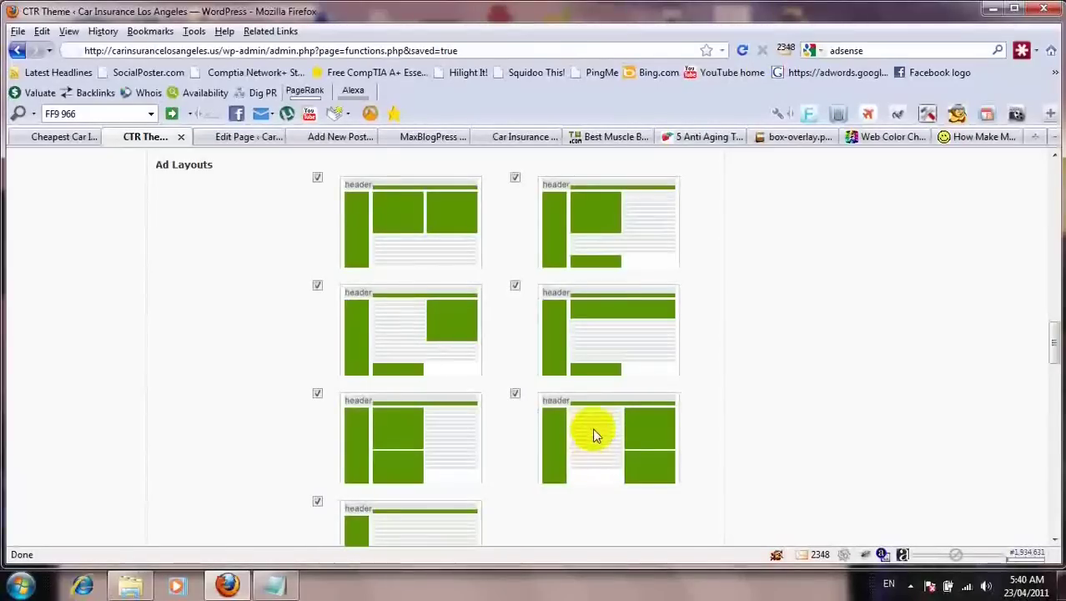
pyautogui.click(643, 444)
pyautogui.click(538, 409)
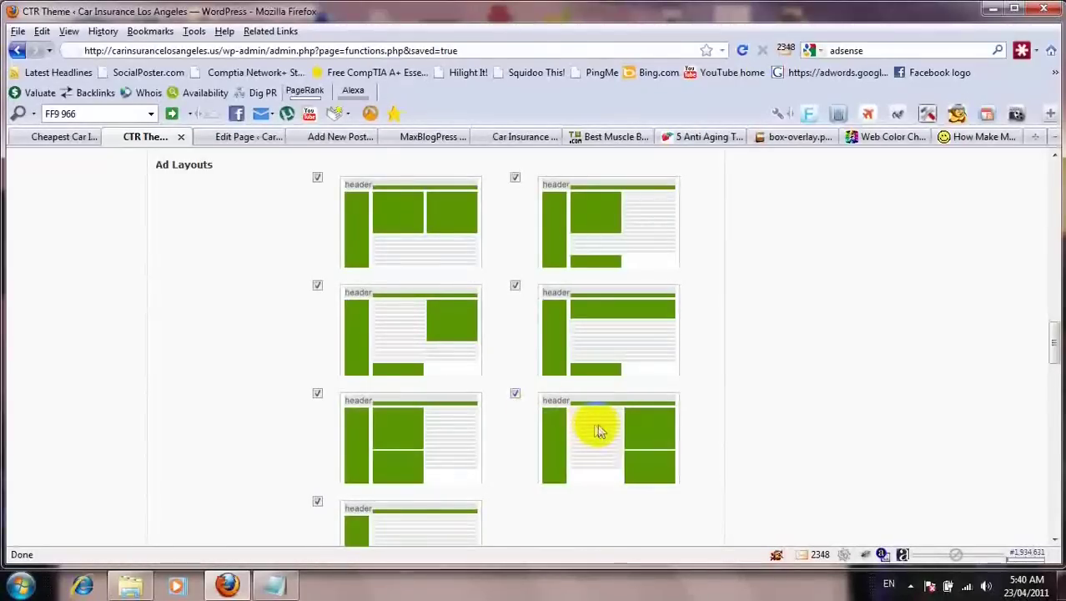
pyautogui.click(516, 394)
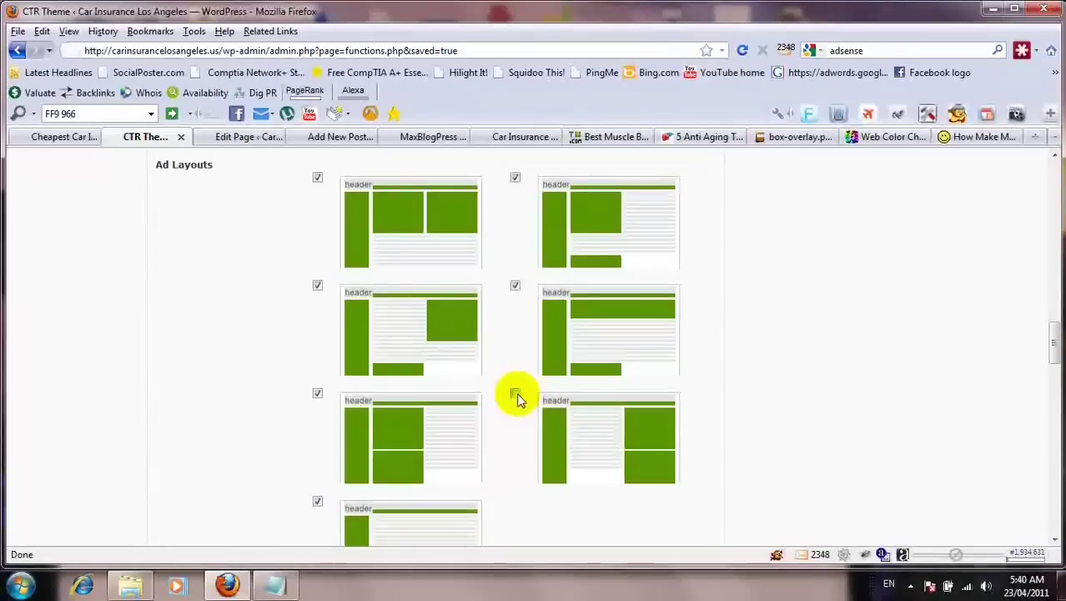
pyautogui.click(515, 394)
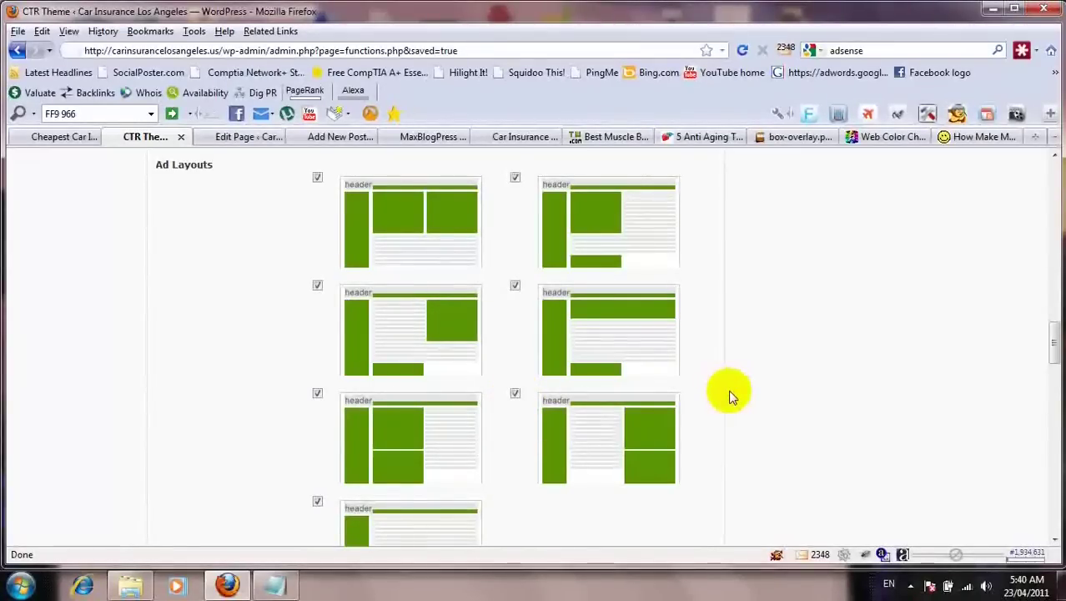
# - Turn on Track Layout Performance through ad channels and turn it off again
pyautogui.scroll(-5, 729, 394)
pyautogui.scroll(-1, 728, 390)
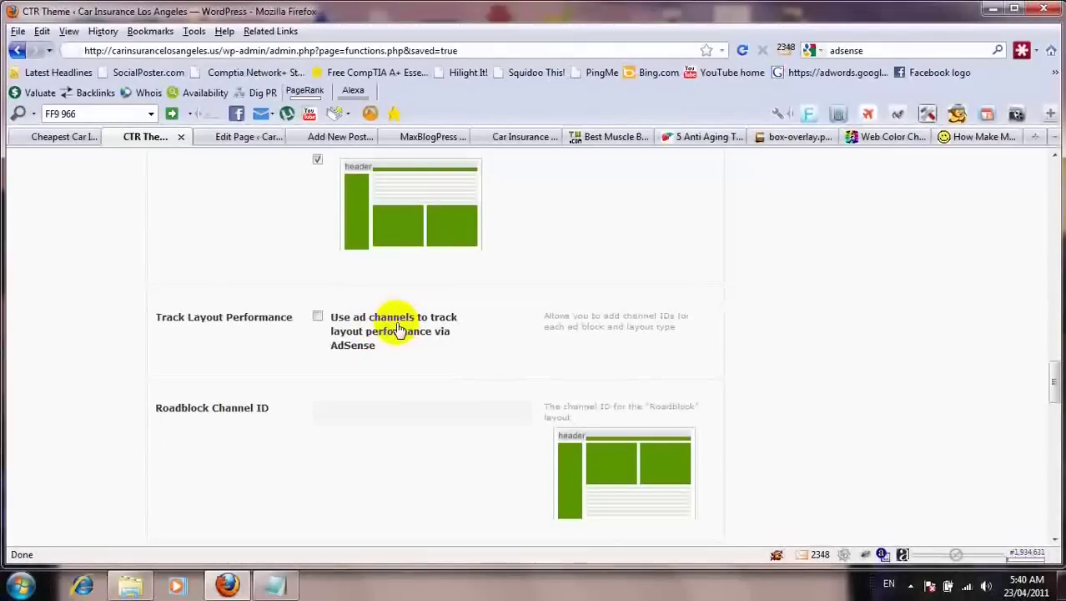
pyautogui.click(320, 318)
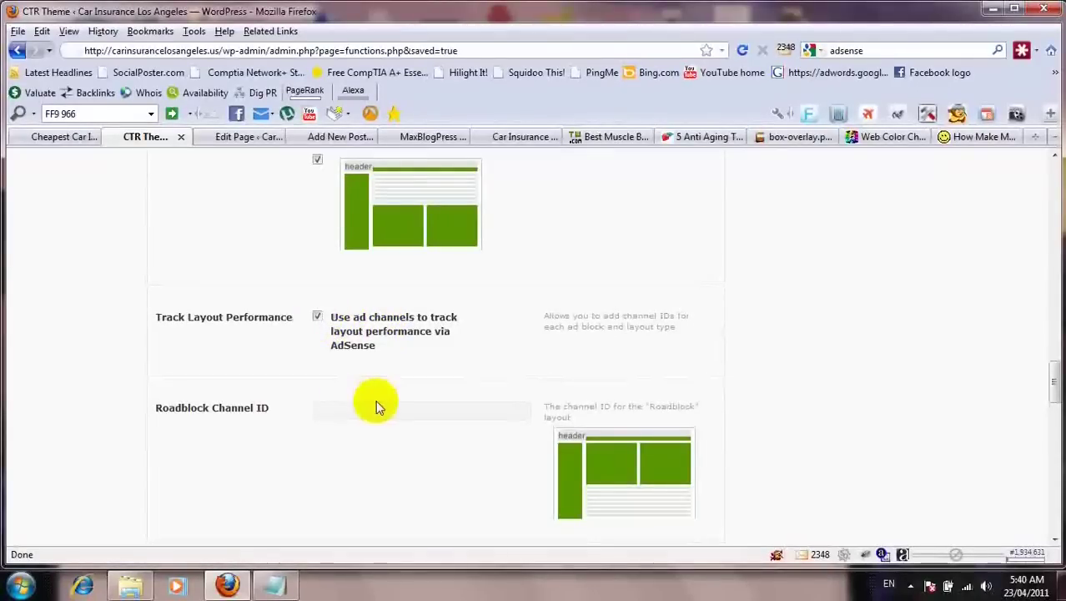
pyautogui.click(317, 317)
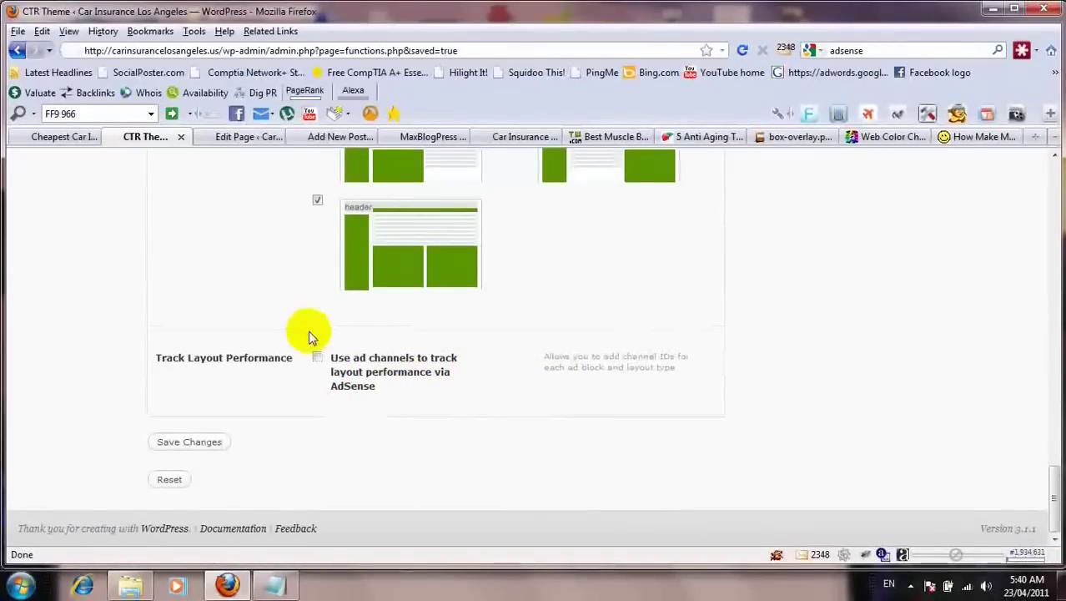
# - Save the CTR Theme settings and reload the live Cheapest Car Insurance Quote article
pyautogui.click(208, 443)
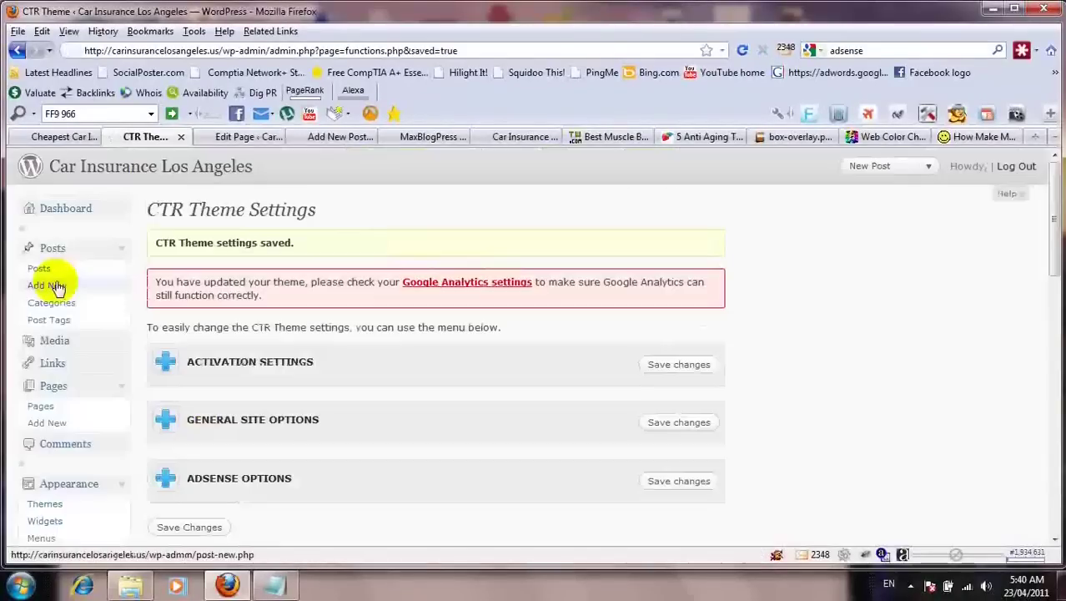
pyautogui.click(57, 138)
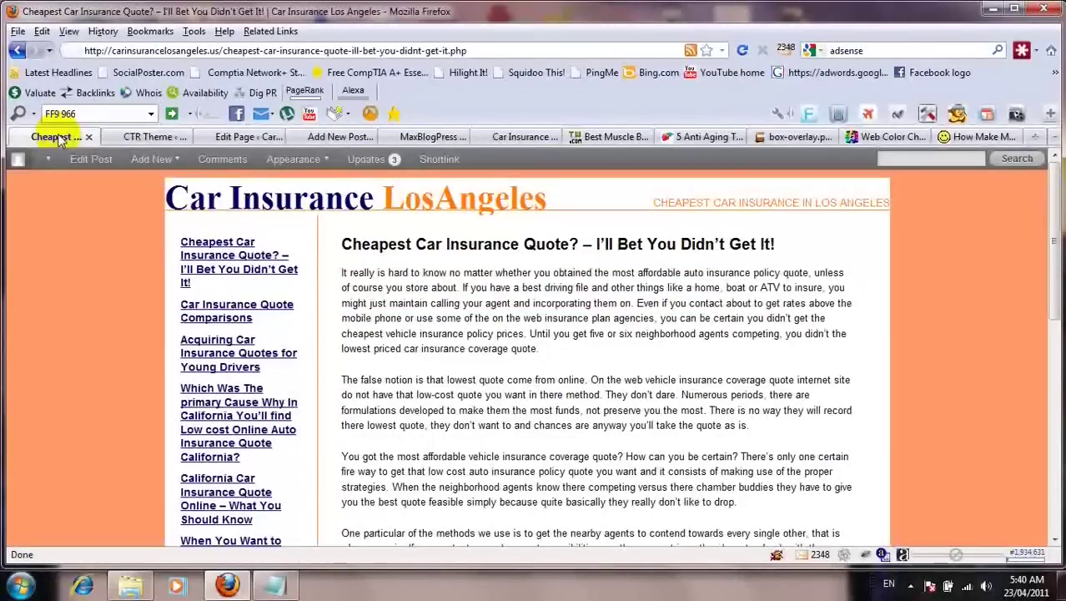
pyautogui.press('F5')
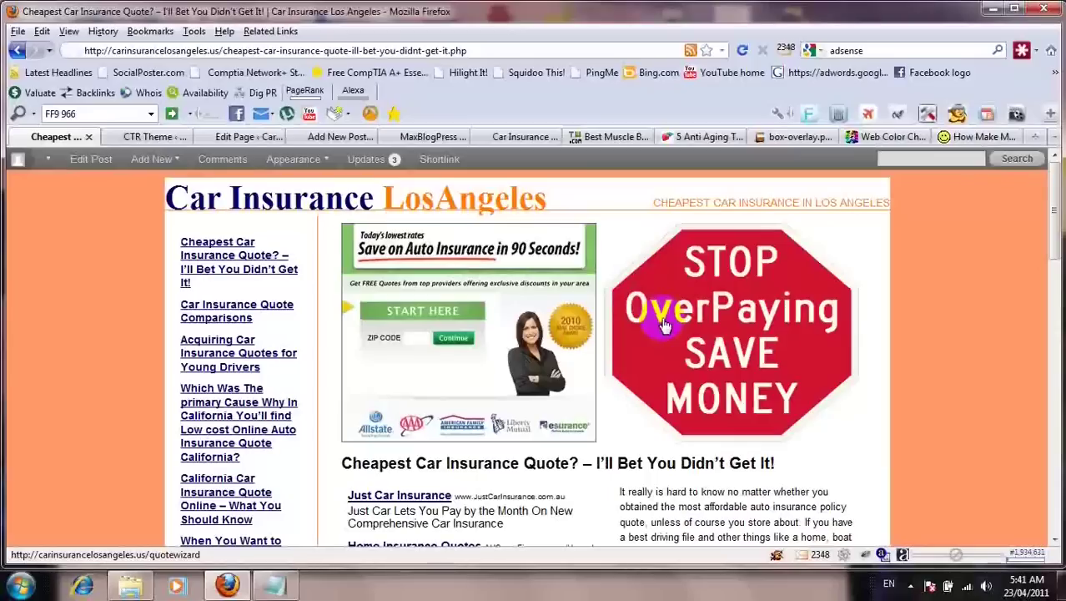
# - Examine the ad placements around the article's heading, text and footer on the live page
pyautogui.scroll(-1, 920, 284)
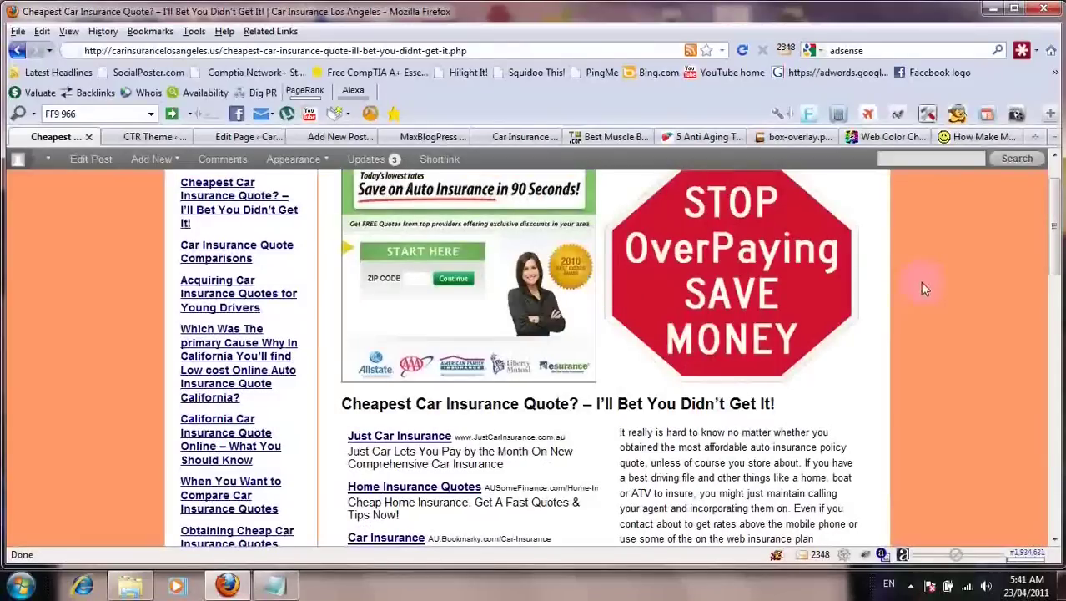
pyautogui.scroll(-2, 922, 286)
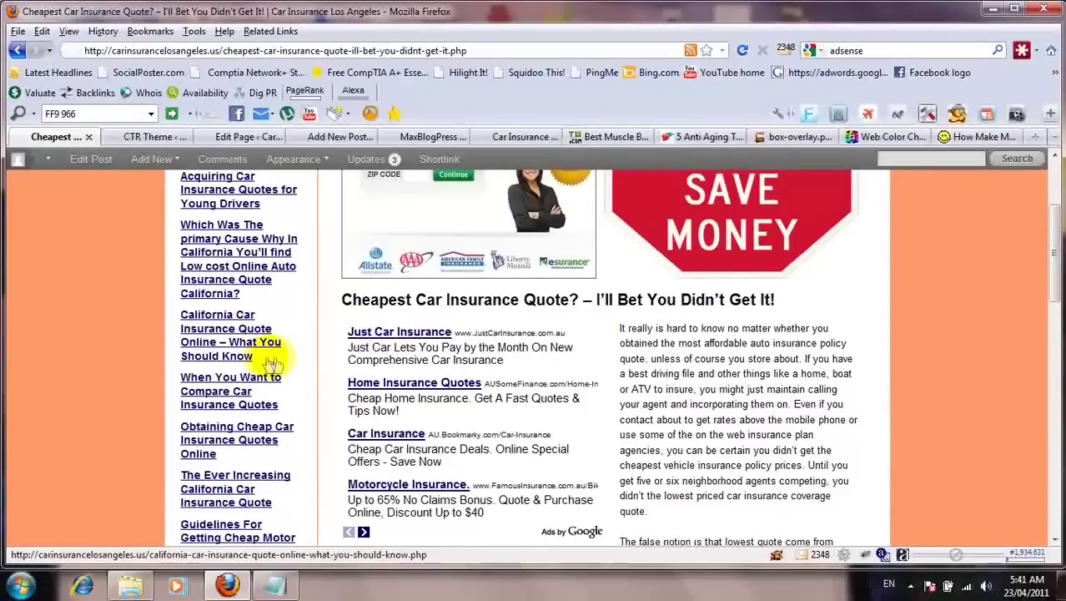
pyautogui.scroll(-1, 864, 361)
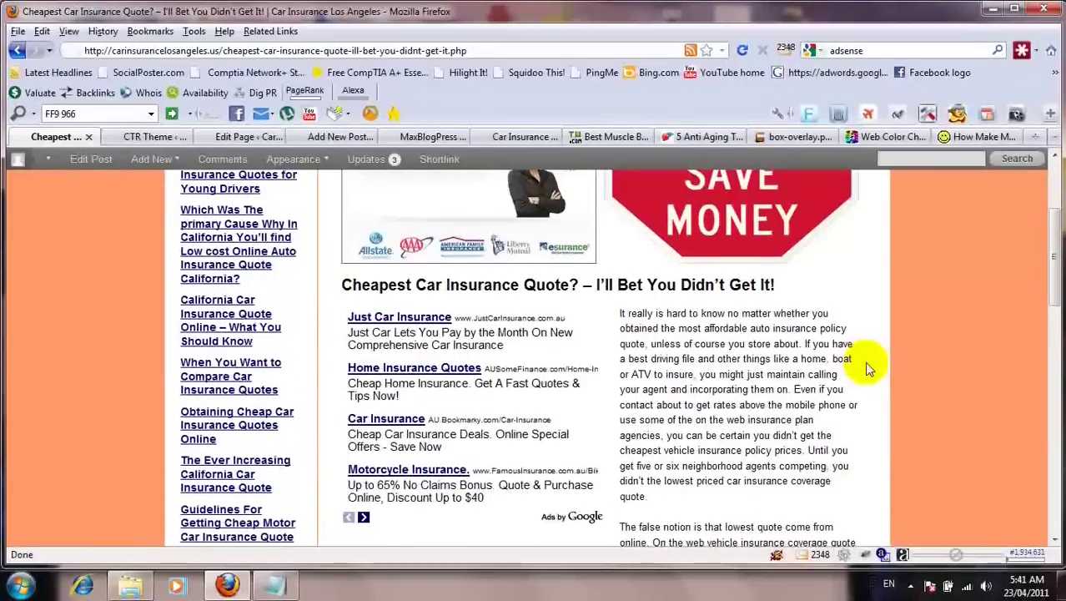
pyautogui.scroll(-12, 865, 367)
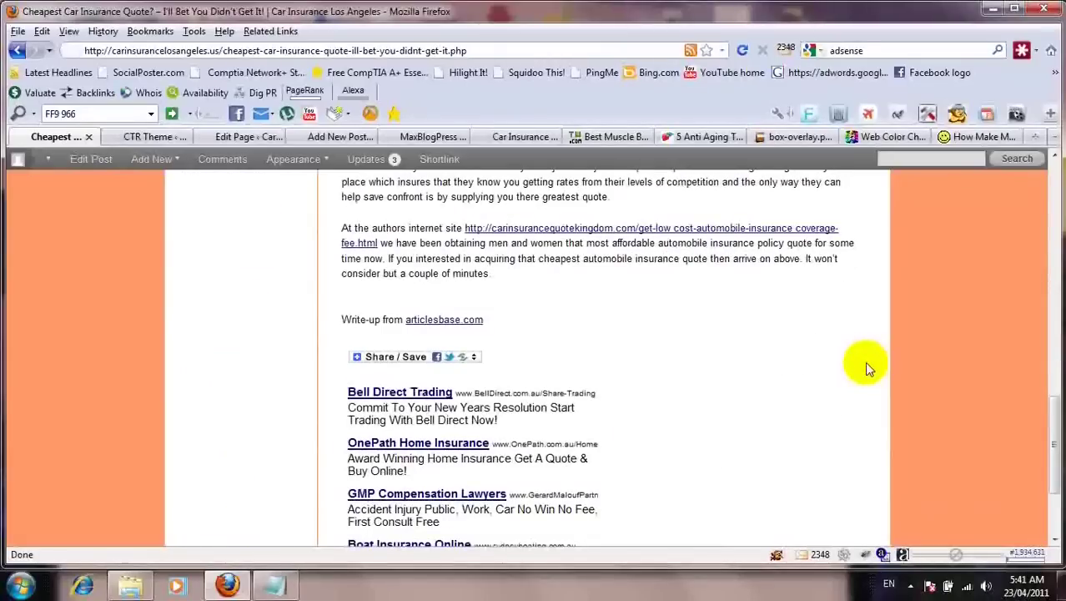
pyautogui.scroll(-1, 864, 362)
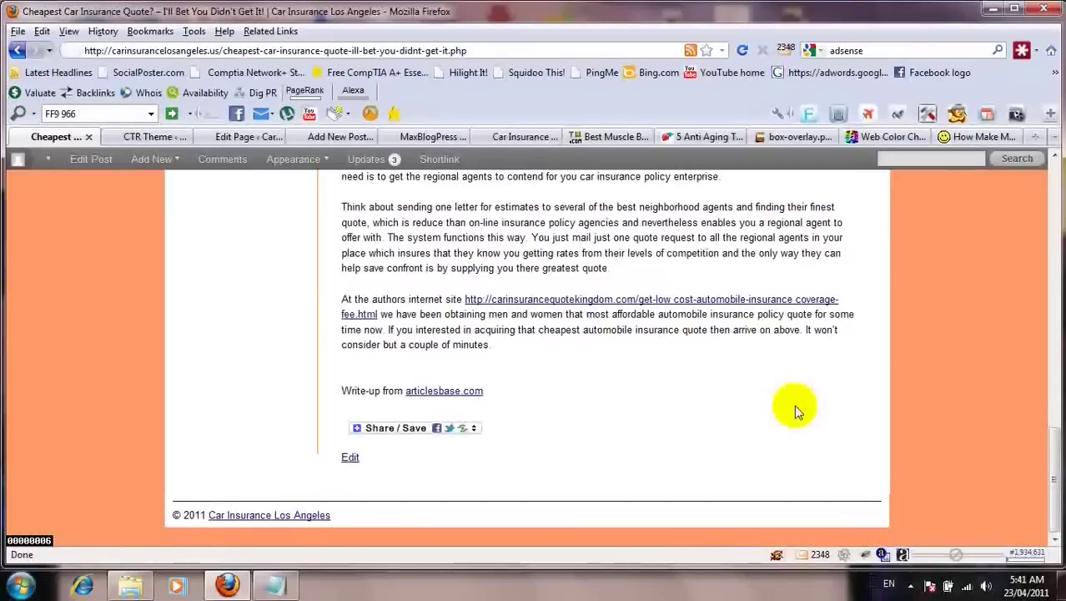
pyautogui.scroll(2, 619, 407)
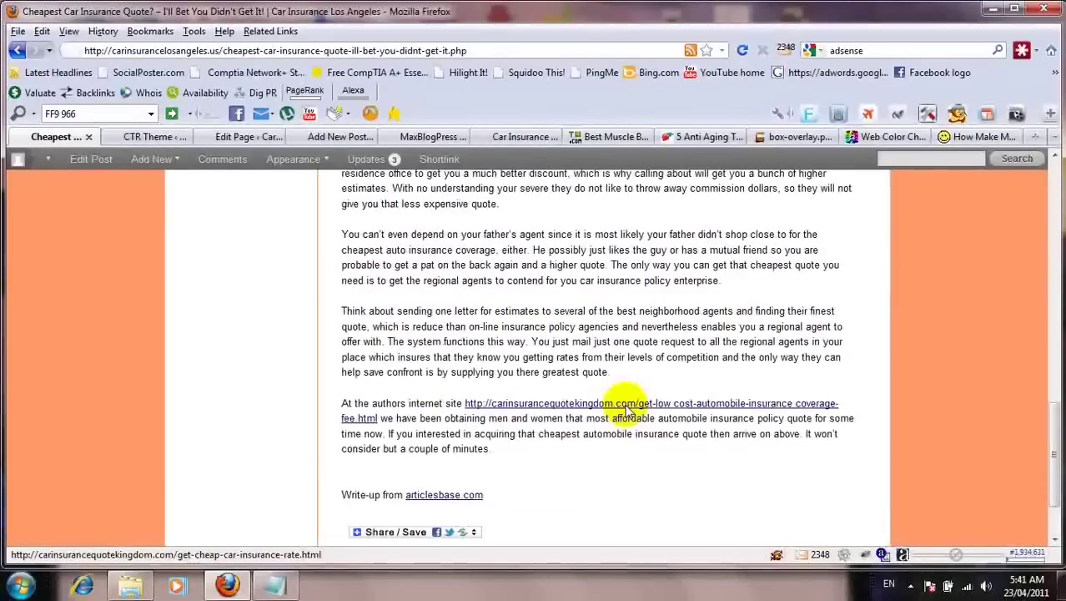
pyautogui.scroll(10, 605, 392)
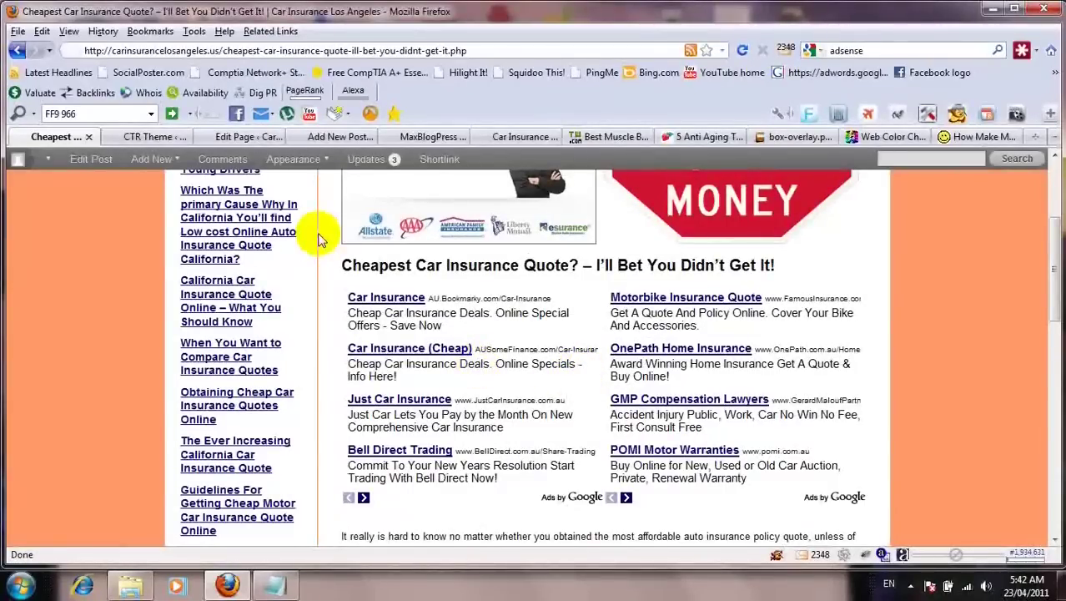
# - Add the Search widget to the Left Col above 160x600 ad area on the WordPress Widgets page and collapse its settings
pyautogui.click(149, 138)
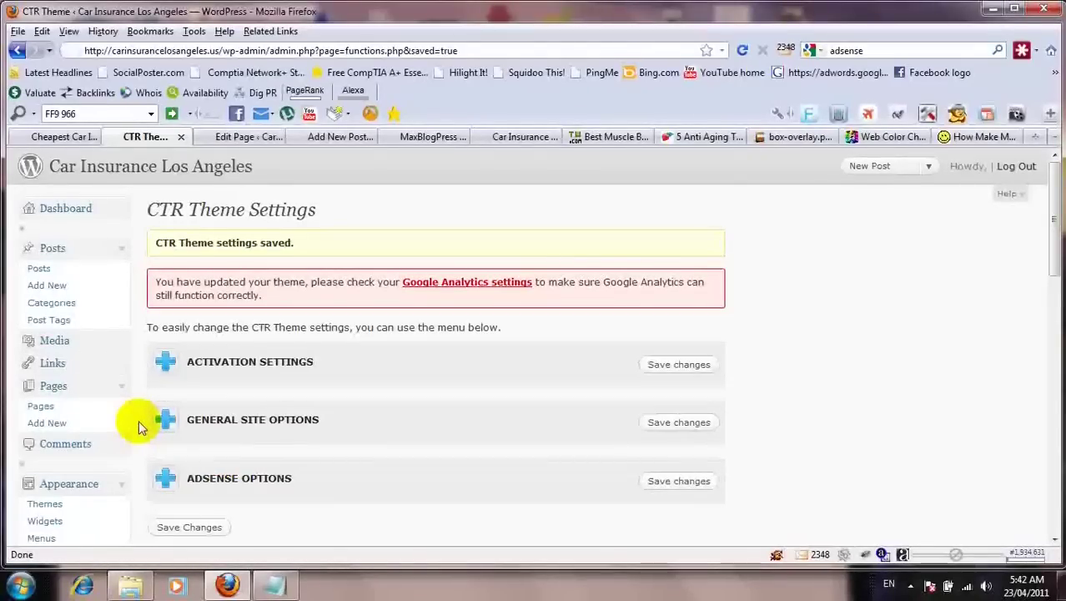
pyautogui.scroll(-1, 138, 419)
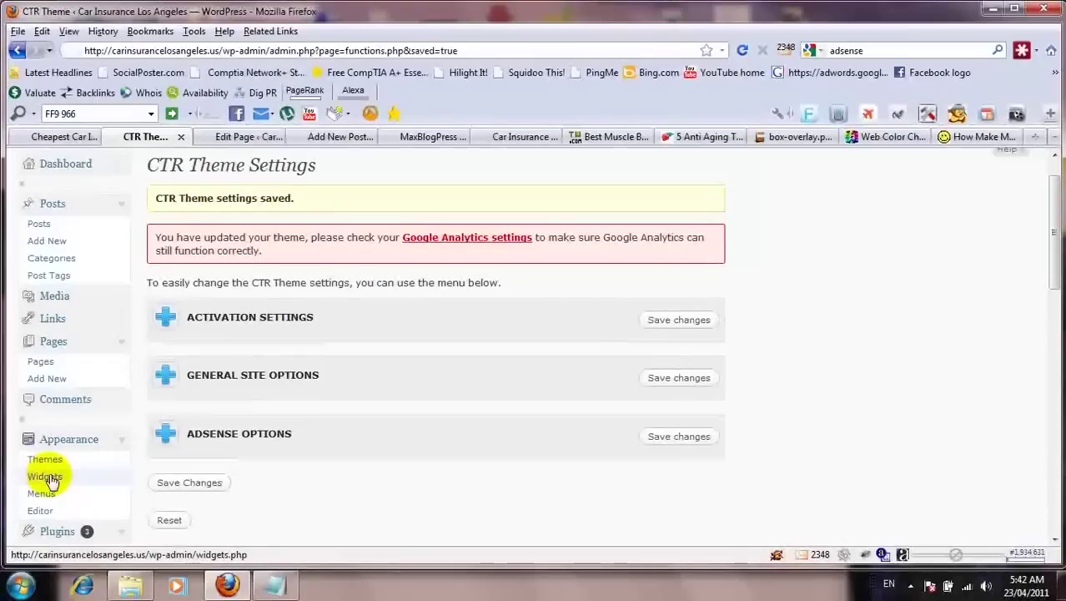
pyautogui.click(48, 478)
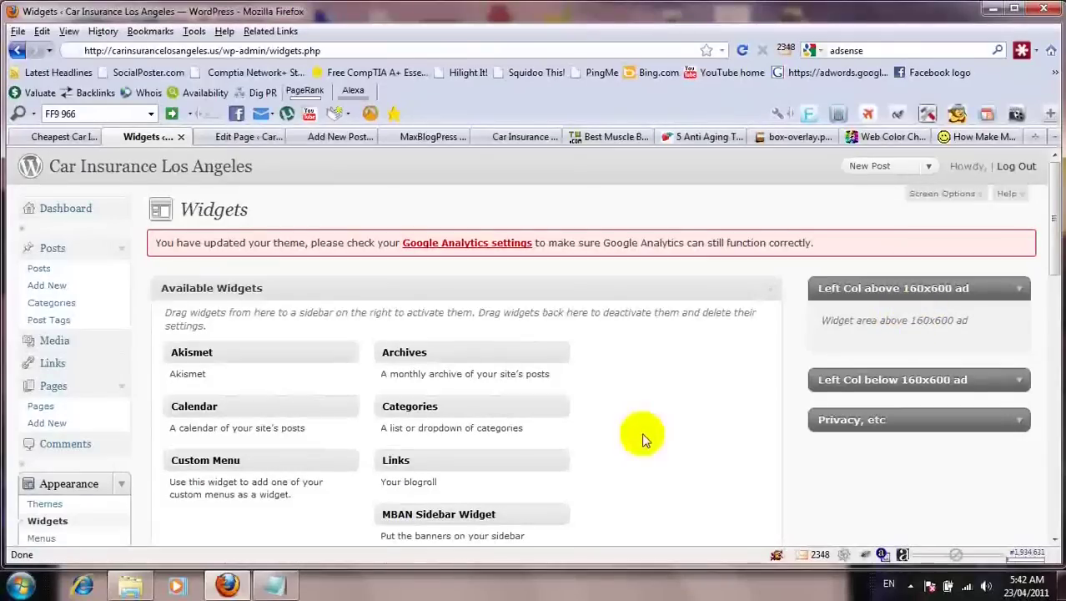
pyautogui.scroll(-5, 642, 432)
pyautogui.scroll(-2, 643, 438)
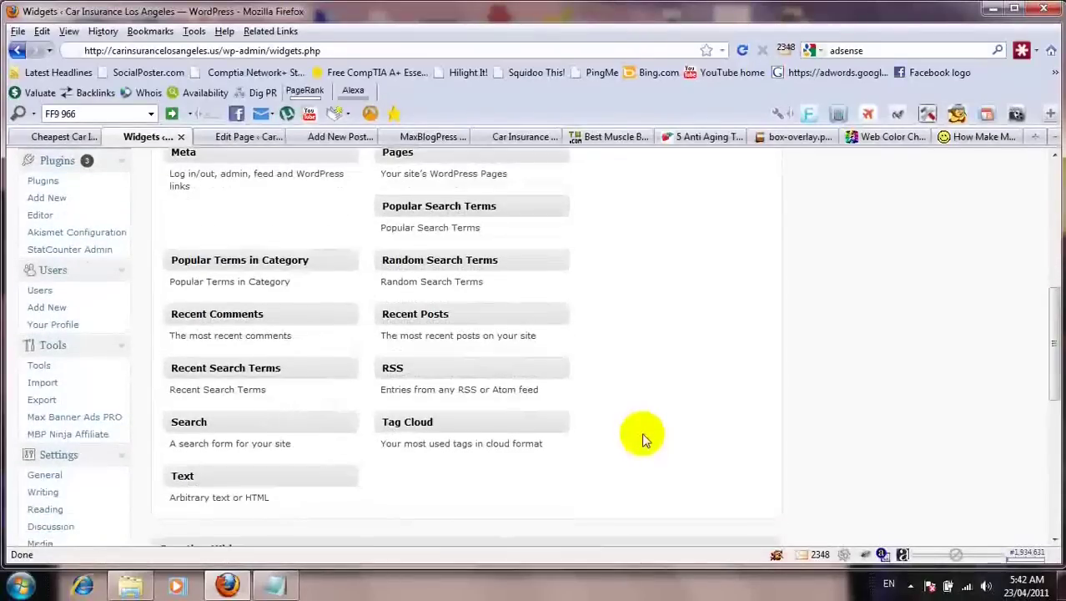
pyautogui.moveTo(304, 418); pyautogui.dragTo(942, 297)
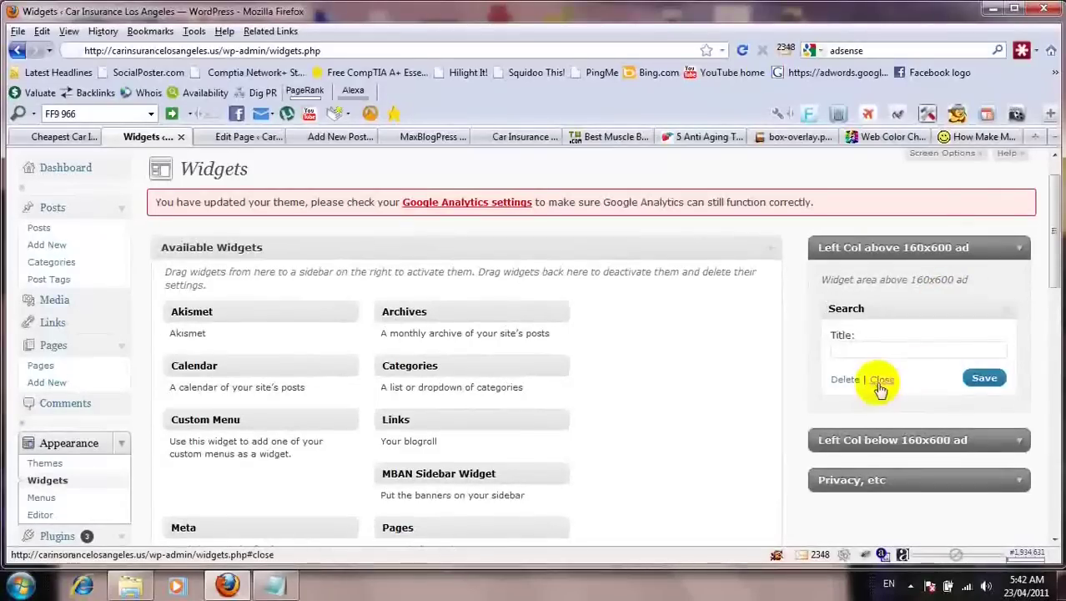
pyautogui.click(881, 379)
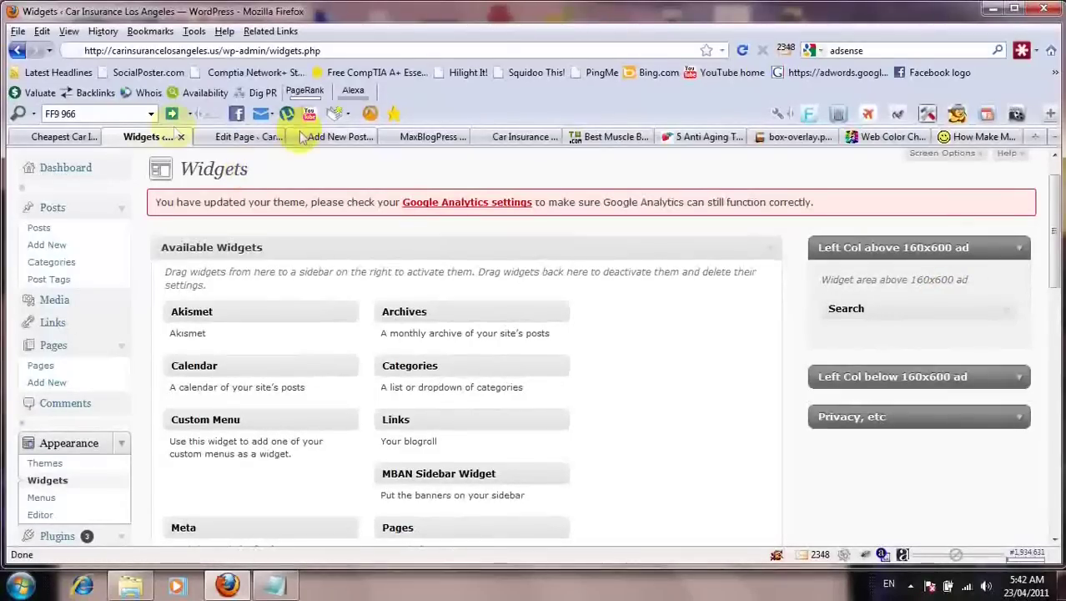
# - Check the Search widget in the sidebar of the live Cheapest Car Insurance Quote article
pyautogui.click(53, 136)
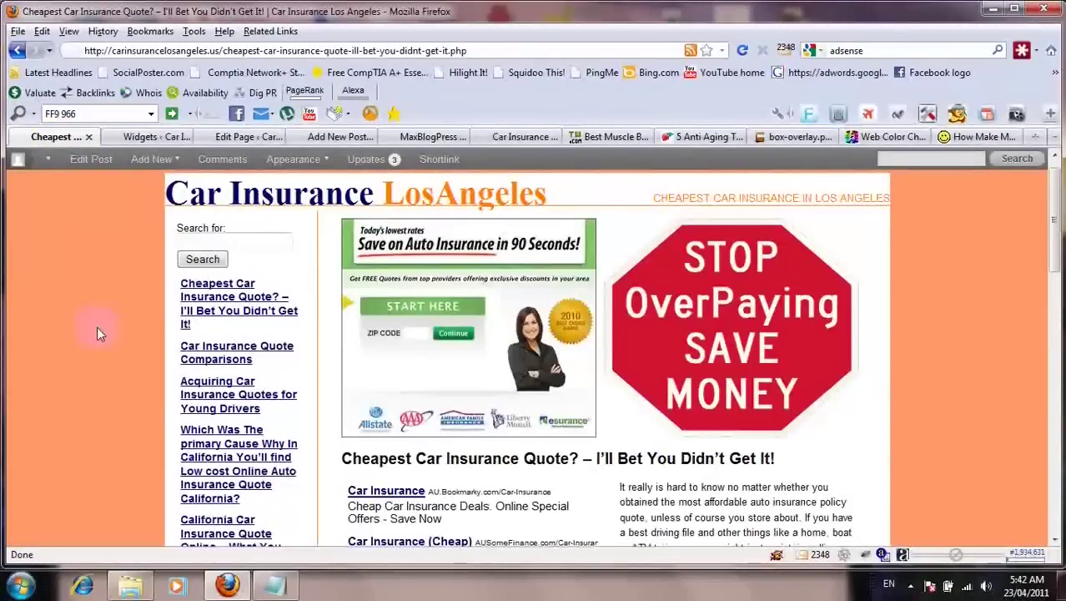
pyautogui.click(216, 247)
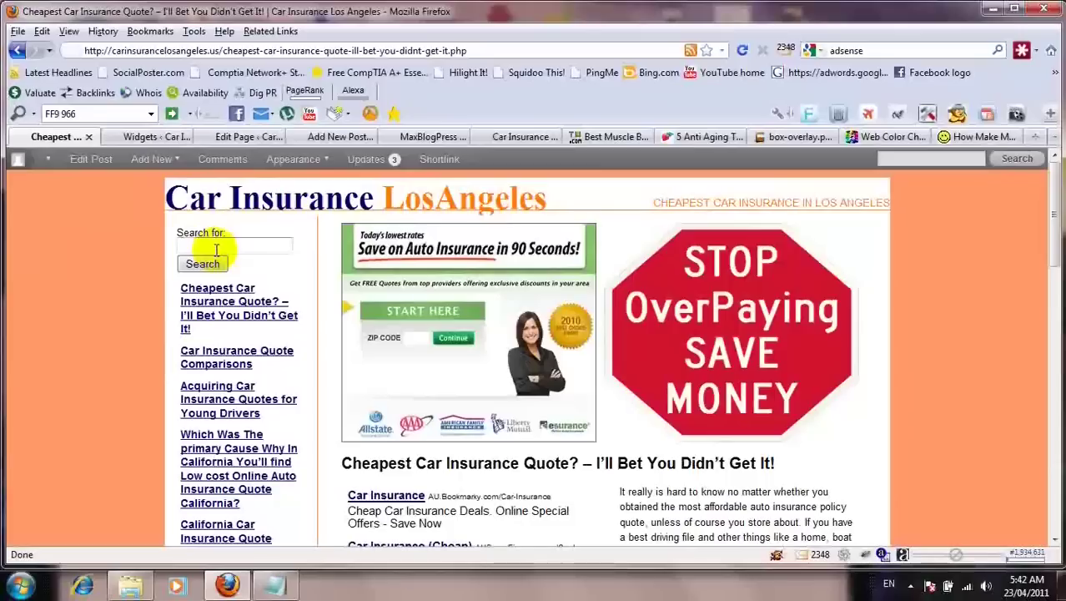
# - Add the Categories widget to the Left Col above 160x600 ad area on the Widgets page and collapse its settings
pyautogui.click(151, 138)
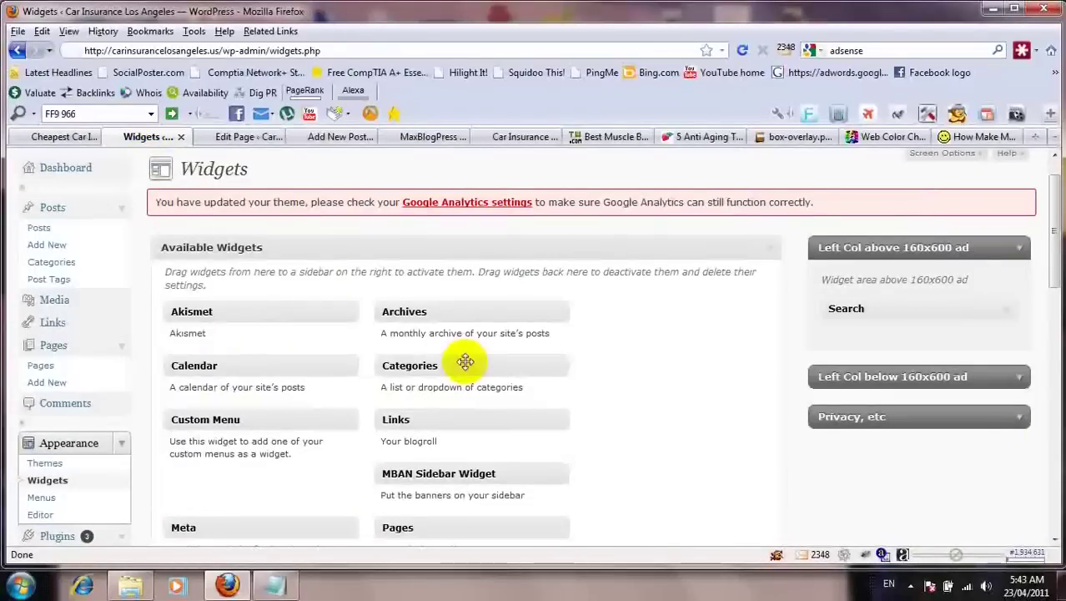
pyautogui.moveTo(465, 361); pyautogui.dragTo(907, 340)
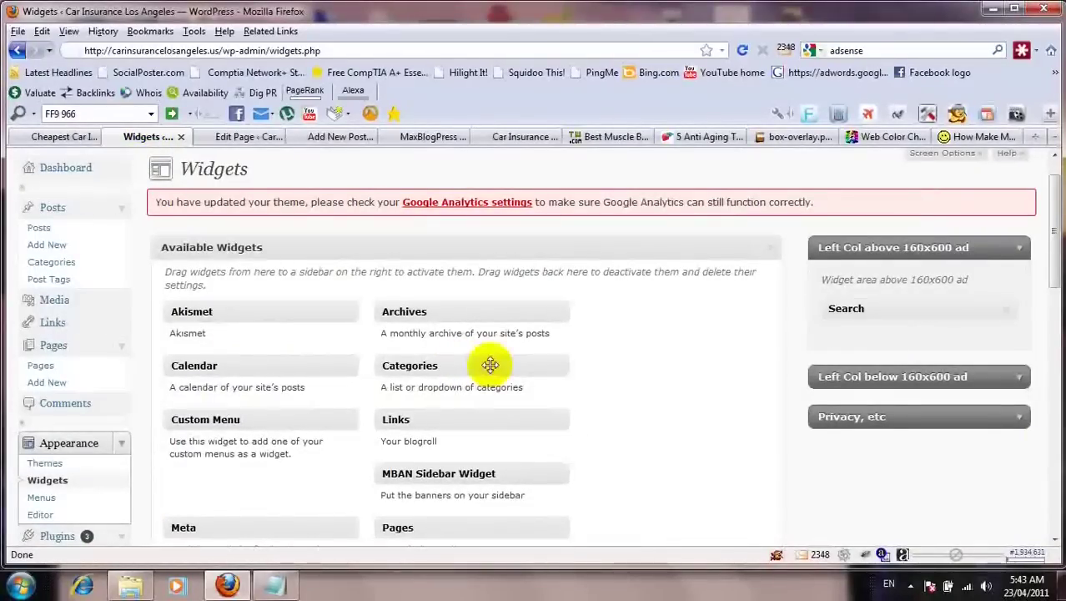
pyautogui.moveTo(490, 365); pyautogui.dragTo(939, 333)
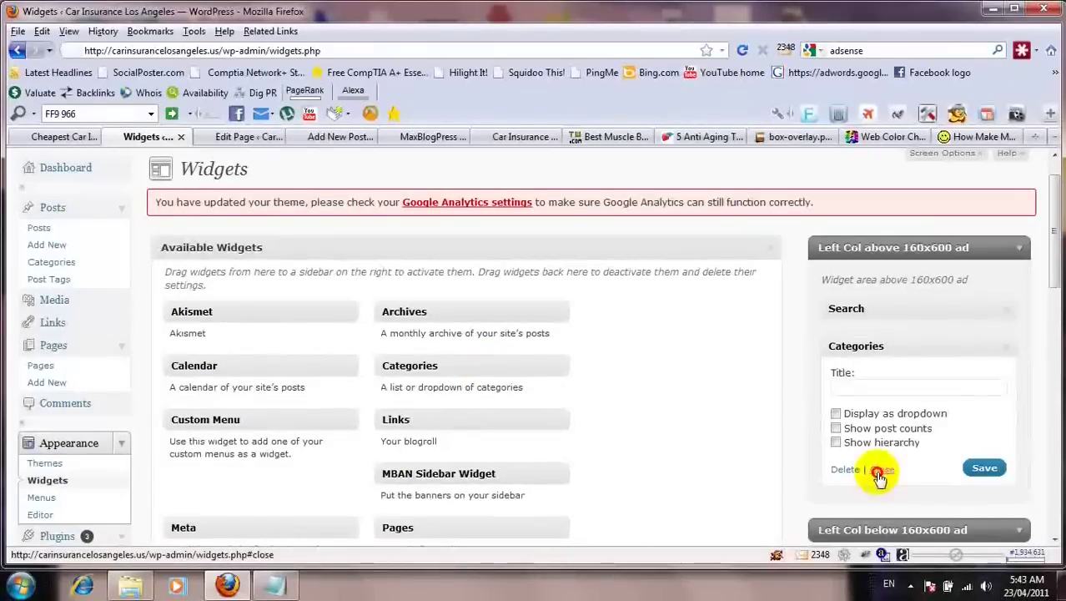
pyautogui.click(880, 470)
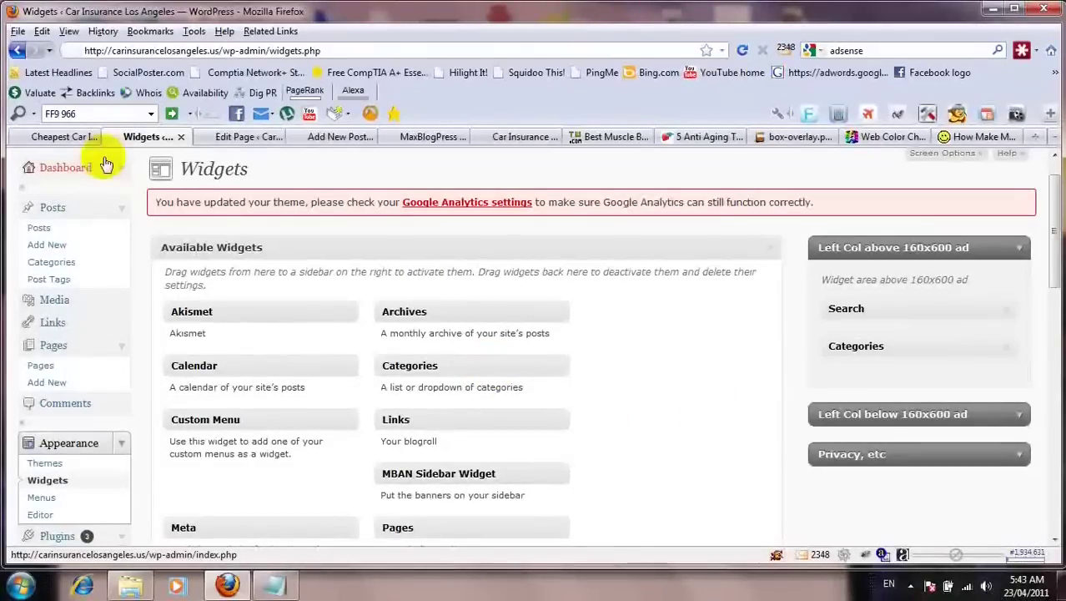
# - Open the Car Insurance Quote Comparisons article from the live site's sidebar, test the STOP OverPaying pushdown image's link and return to the article
pyautogui.click(70, 138)
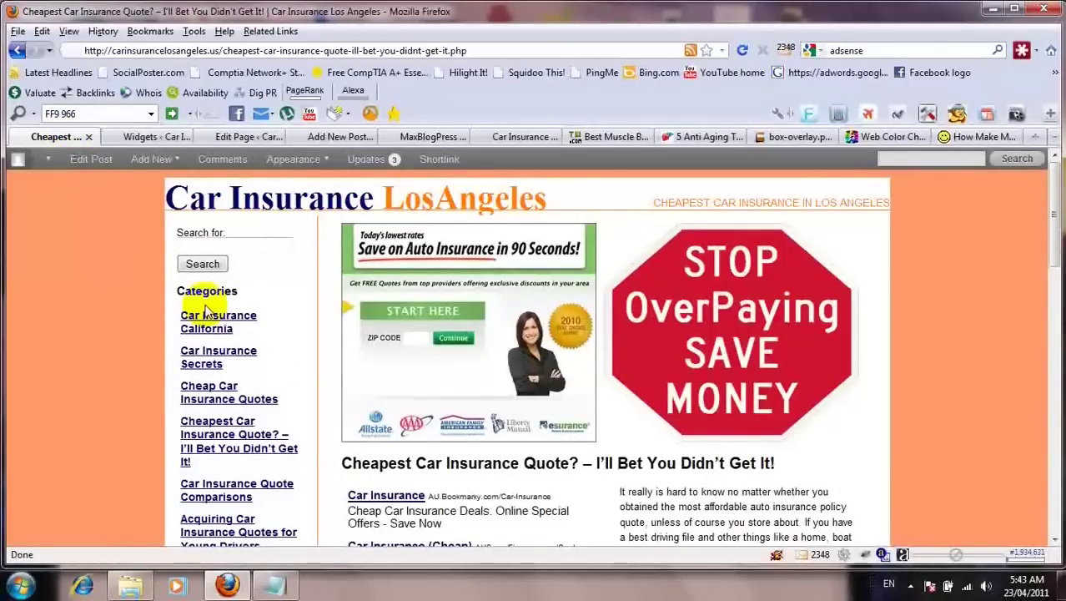
pyautogui.click(96, 399)
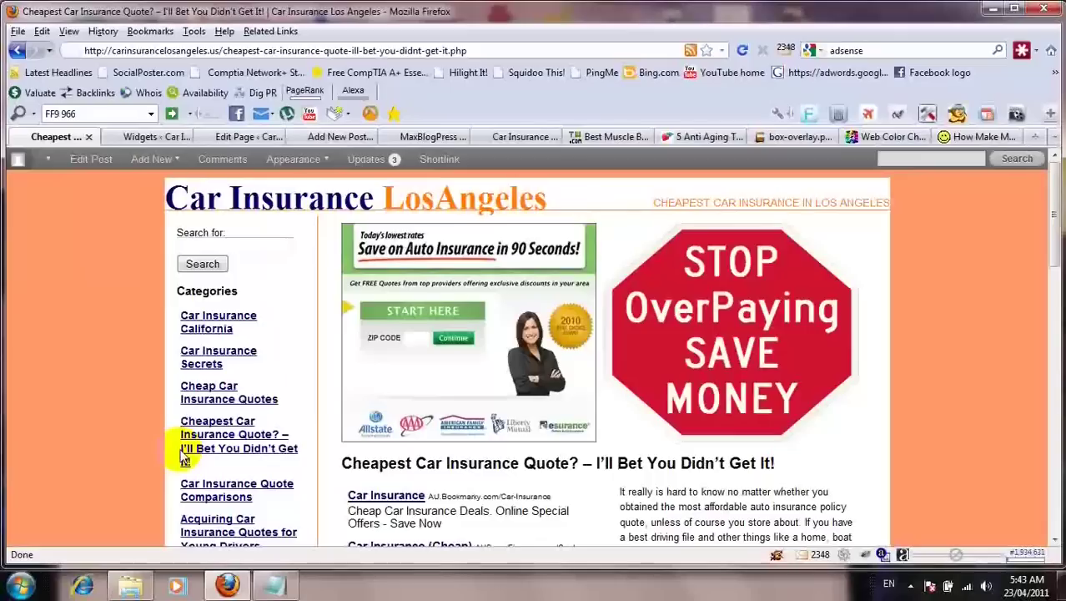
pyautogui.click(212, 490)
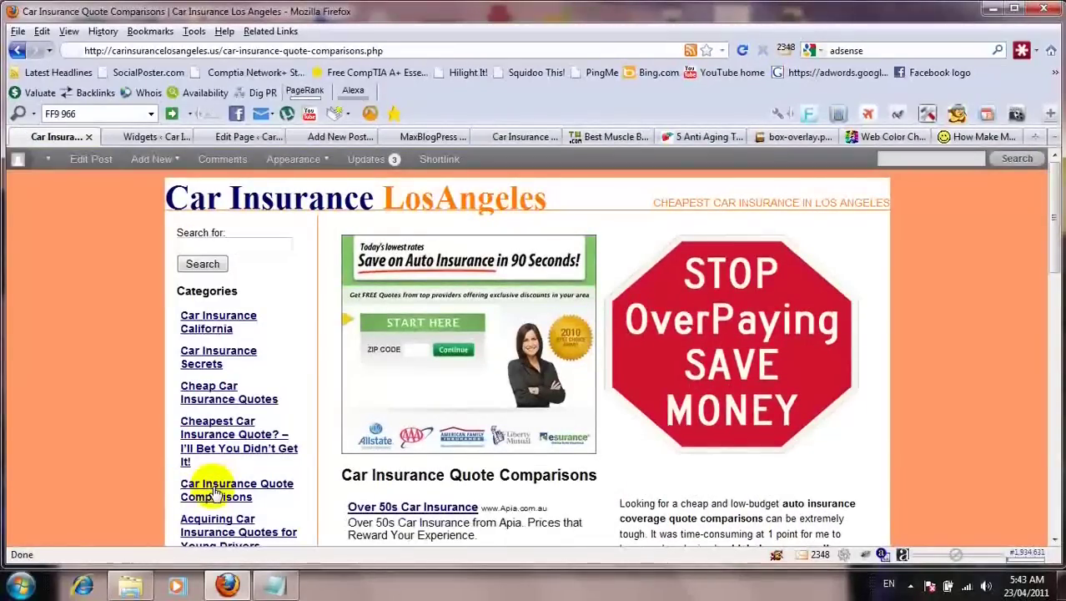
pyautogui.click(632, 322)
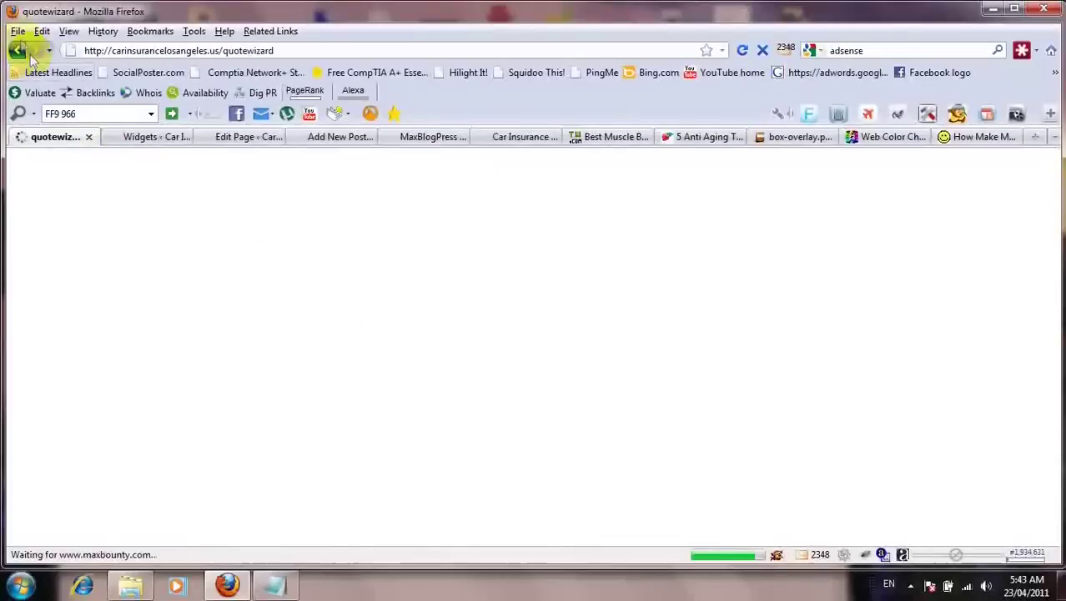
pyautogui.click(18, 51)
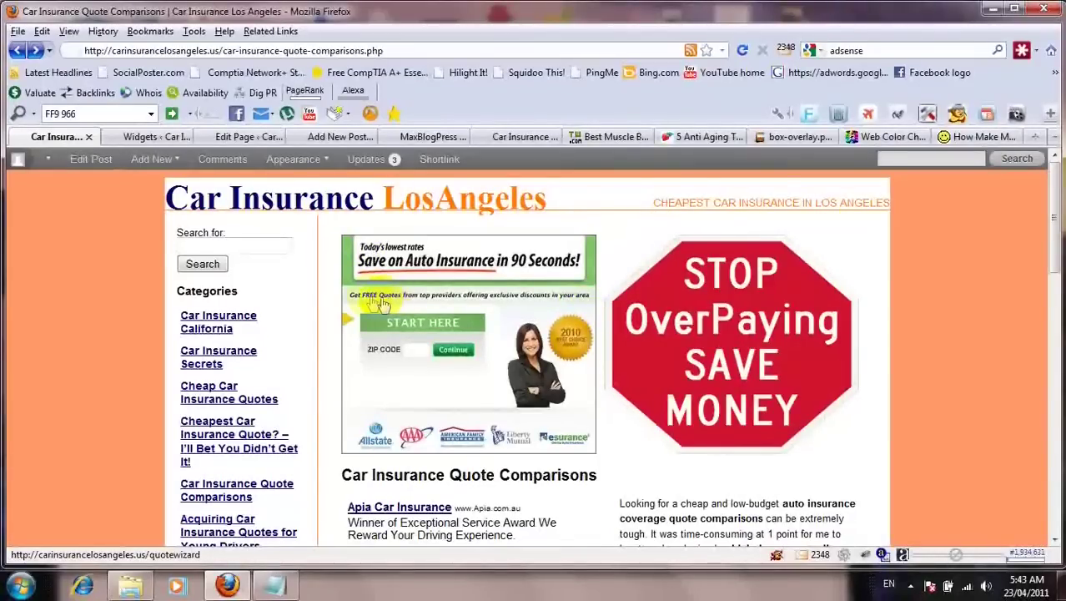
# - Turn on Do not display ads on this page in the Privacy Policy page's CTR Theme Options
pyautogui.click(146, 137)
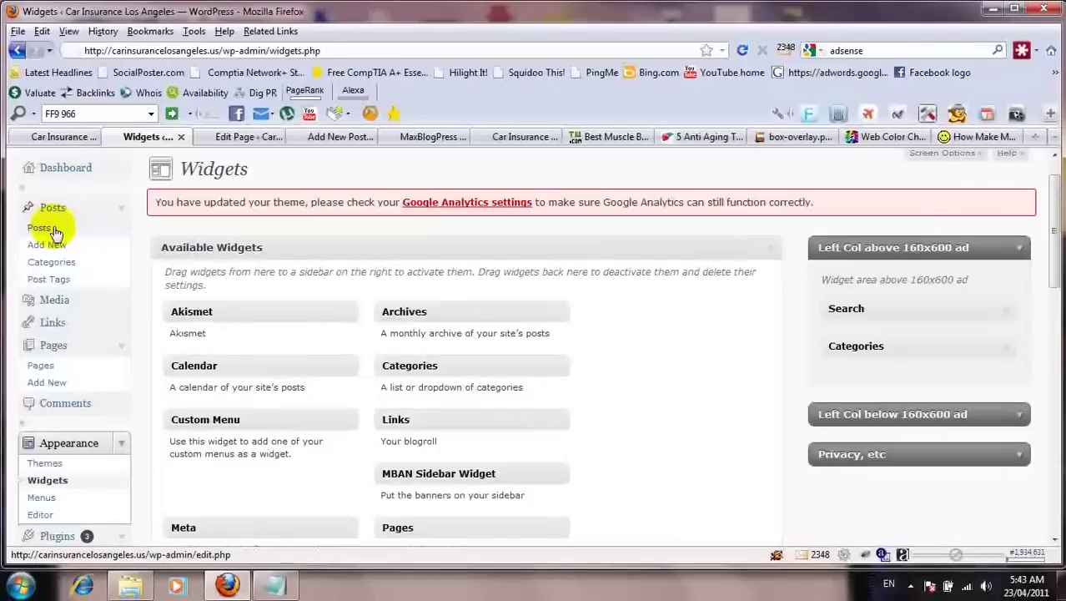
pyautogui.click(239, 136)
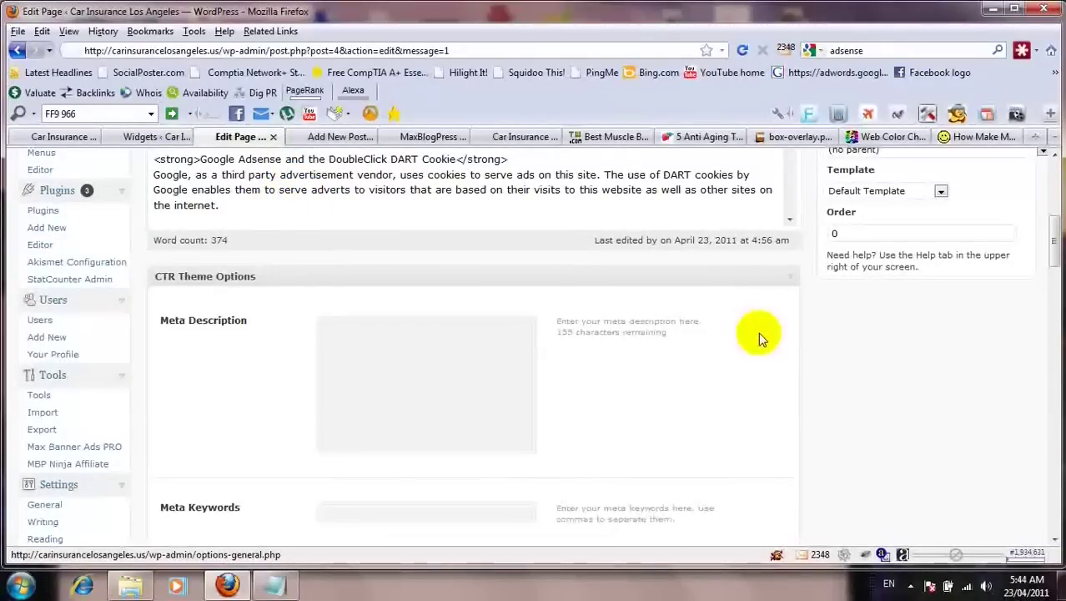
pyautogui.scroll(1, 826, 346)
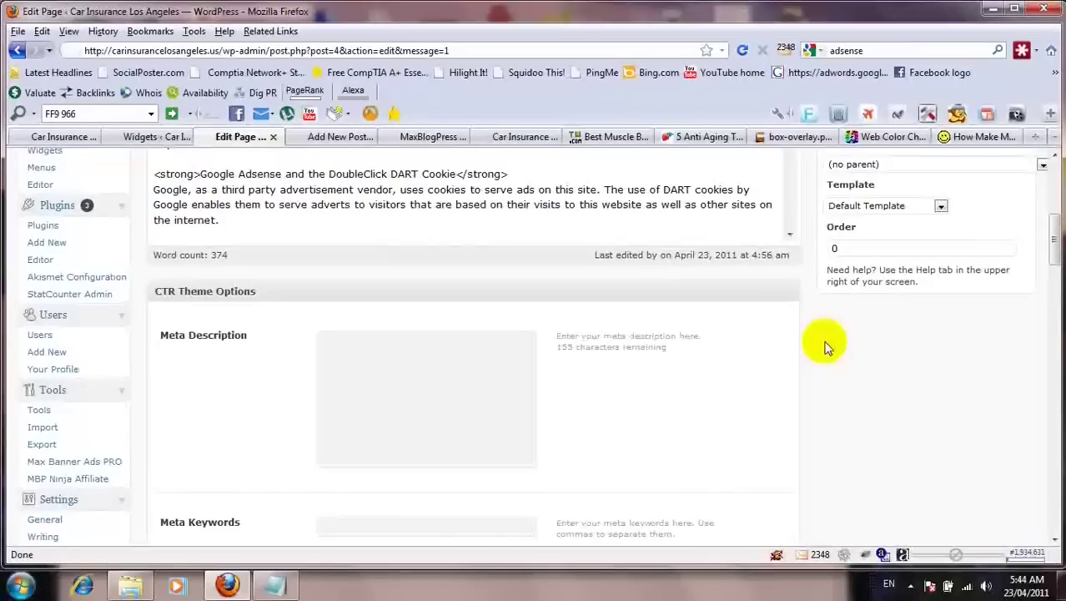
pyautogui.scroll(6, 576, 336)
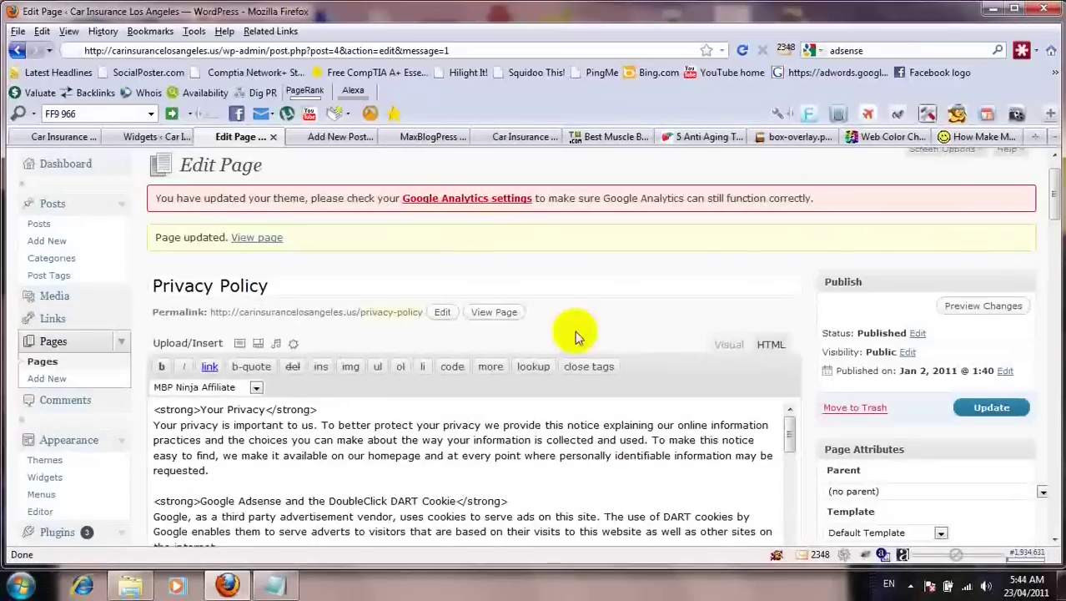
pyautogui.scroll(-5, 809, 527)
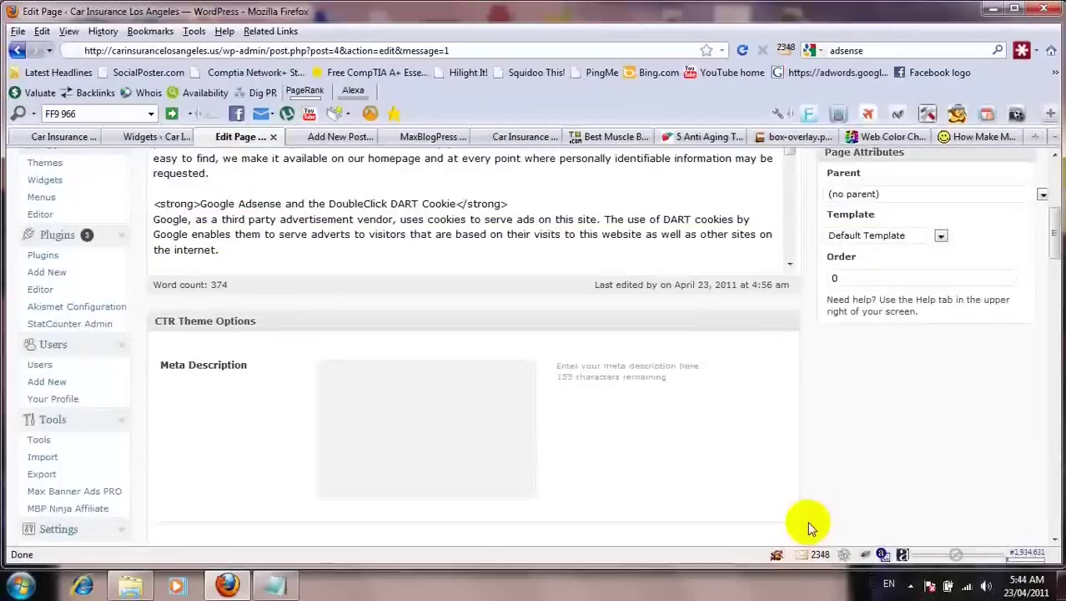
pyautogui.scroll(-2, 807, 522)
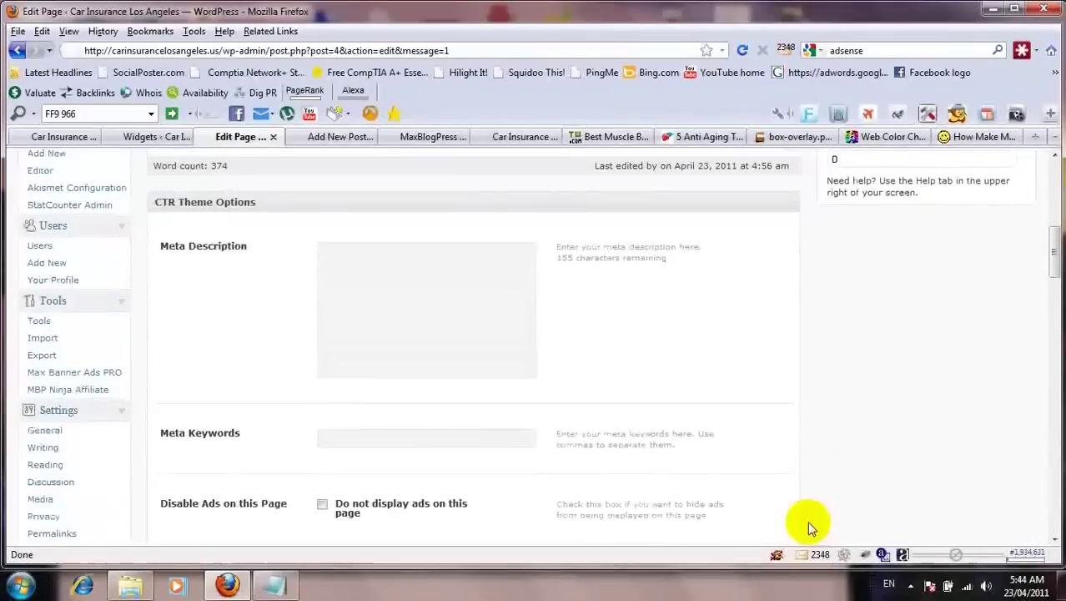
pyautogui.click(330, 291)
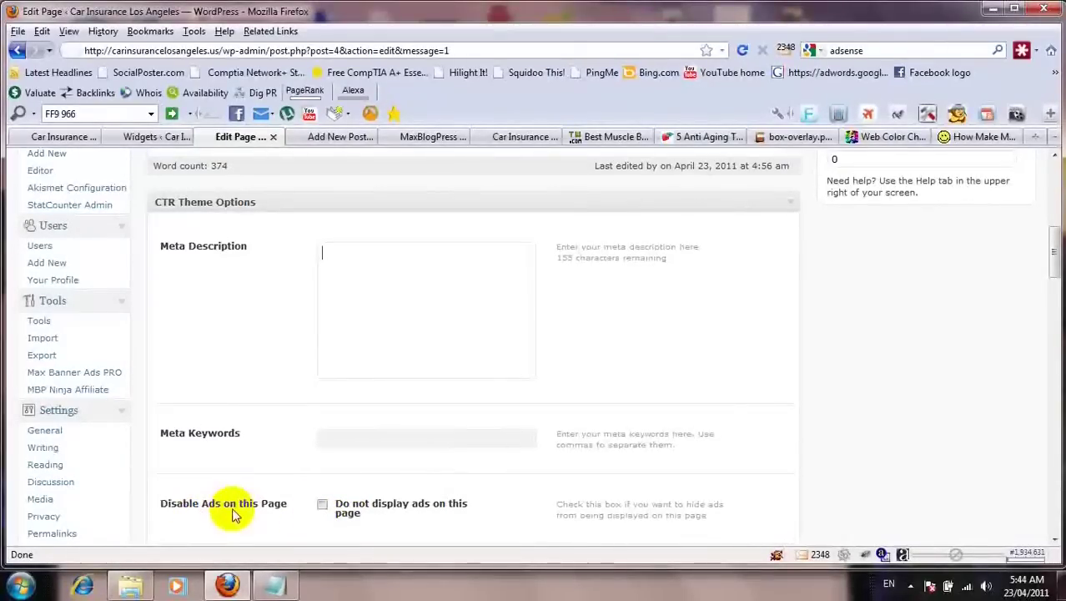
pyautogui.click(323, 506)
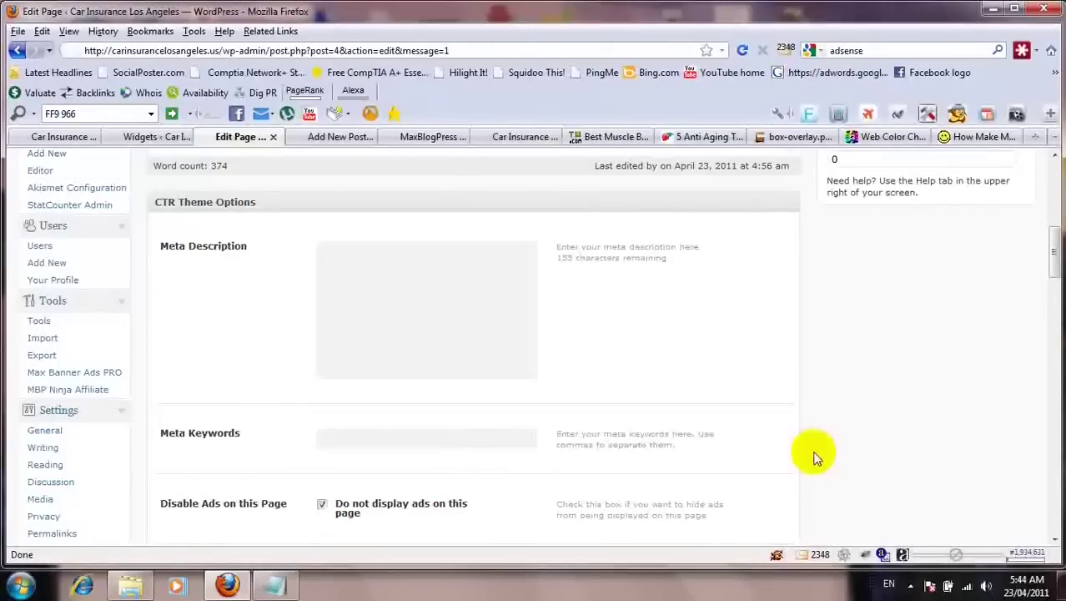
# - Look at the pushdown images on the live article and turn on Do not show pushdown images on this page for the Privacy Policy page
pyautogui.scroll(-5, 816, 456)
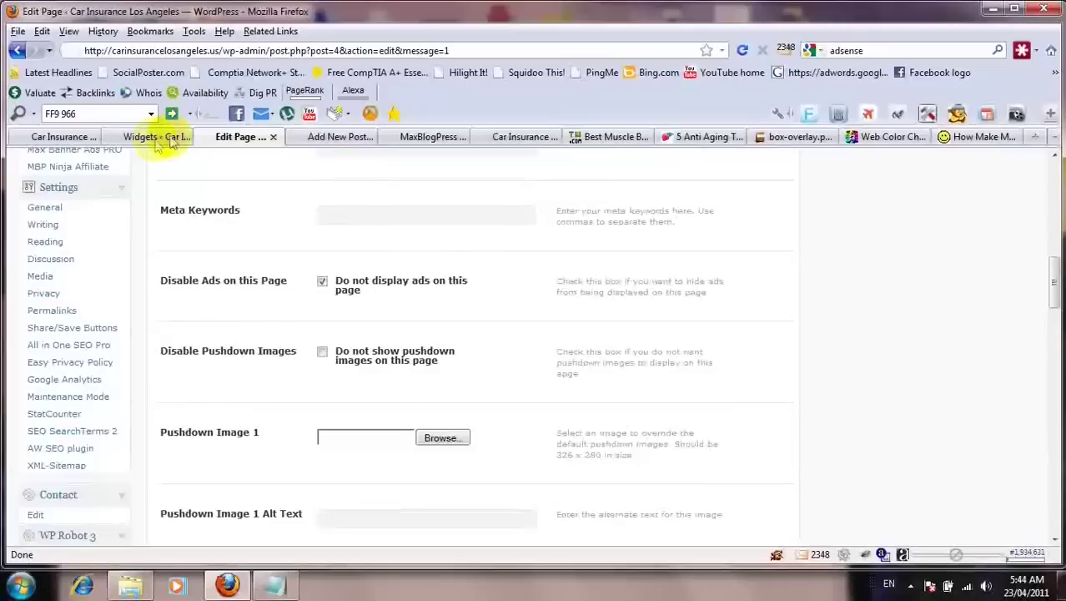
pyautogui.click(64, 137)
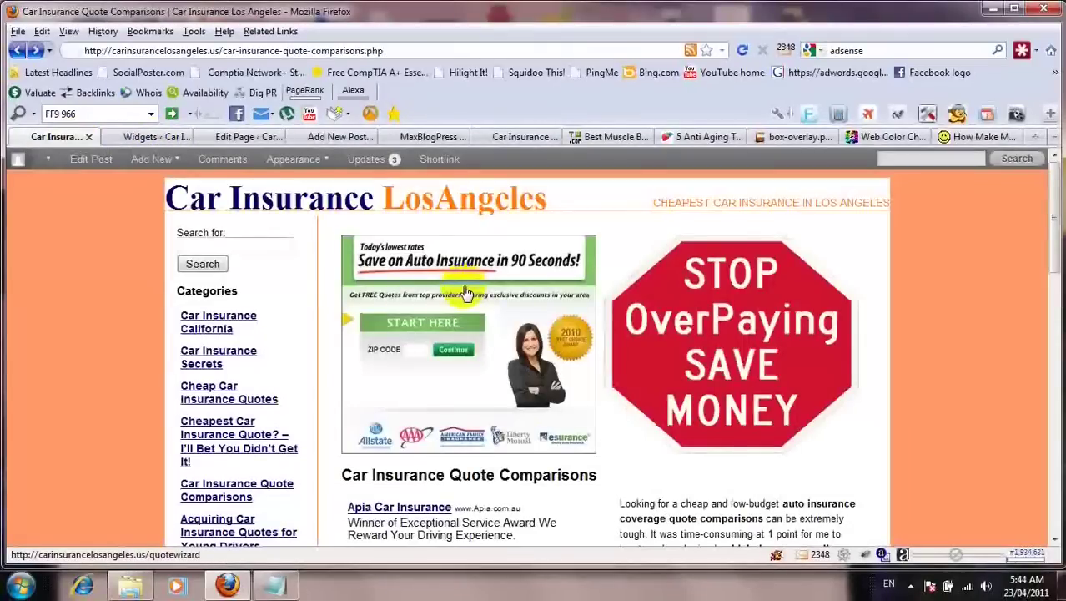
pyautogui.click(249, 139)
pyautogui.click(322, 353)
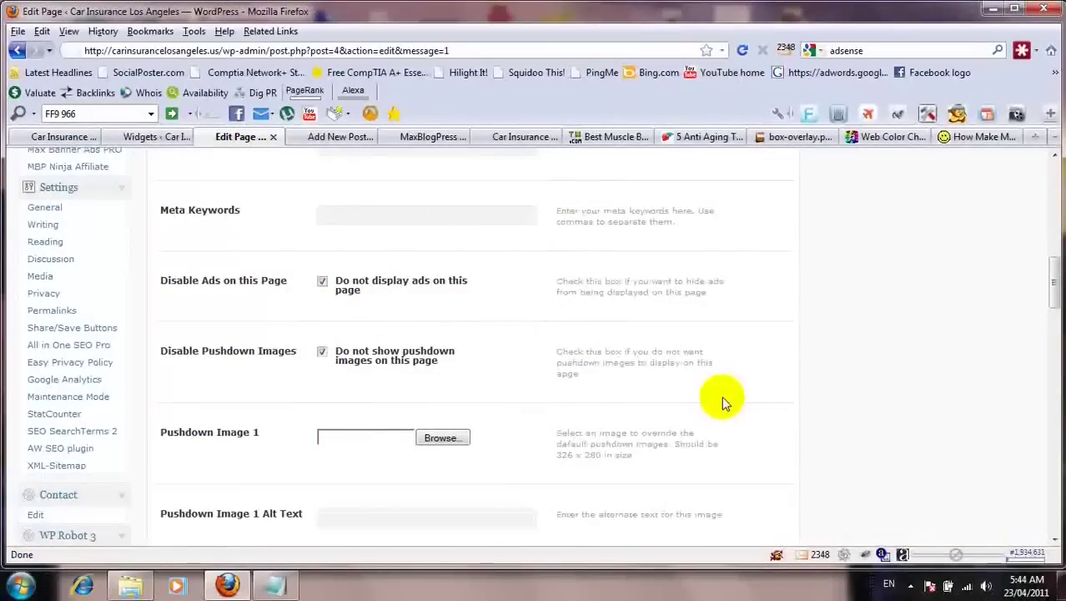
# - Review the Pushdown Image 1 and 2 override fields and update the Privacy Policy page
pyautogui.scroll(-5, 870, 394)
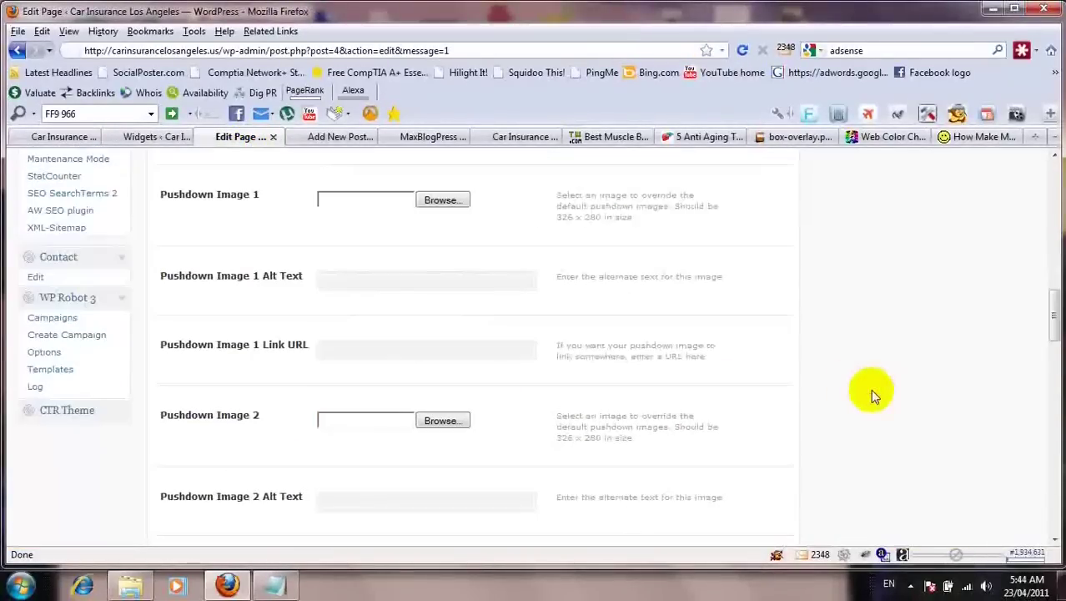
pyautogui.scroll(-4, 870, 389)
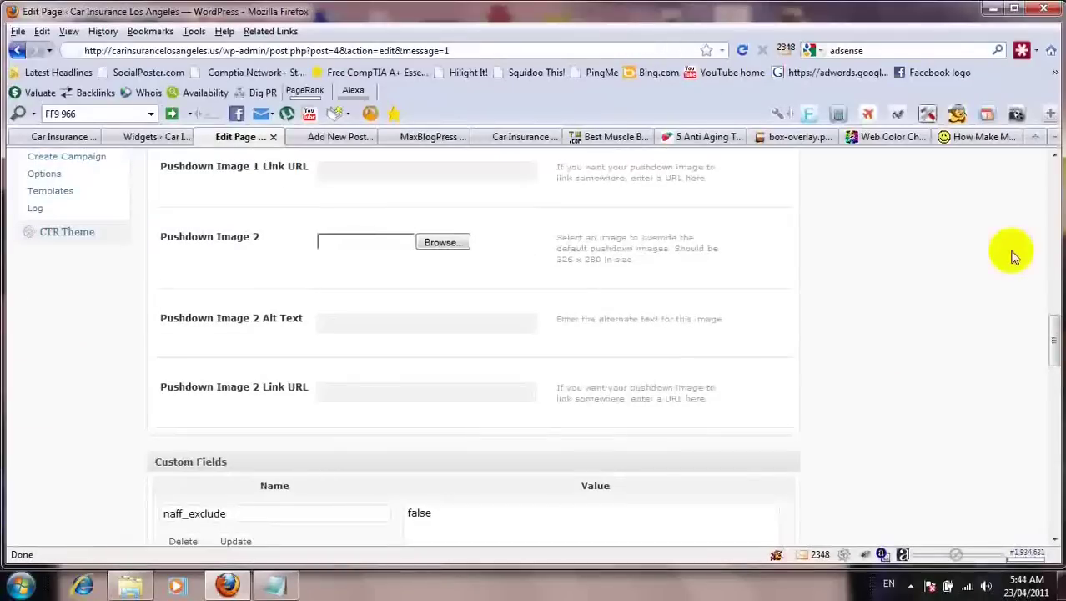
pyautogui.scroll(1, 982, 239)
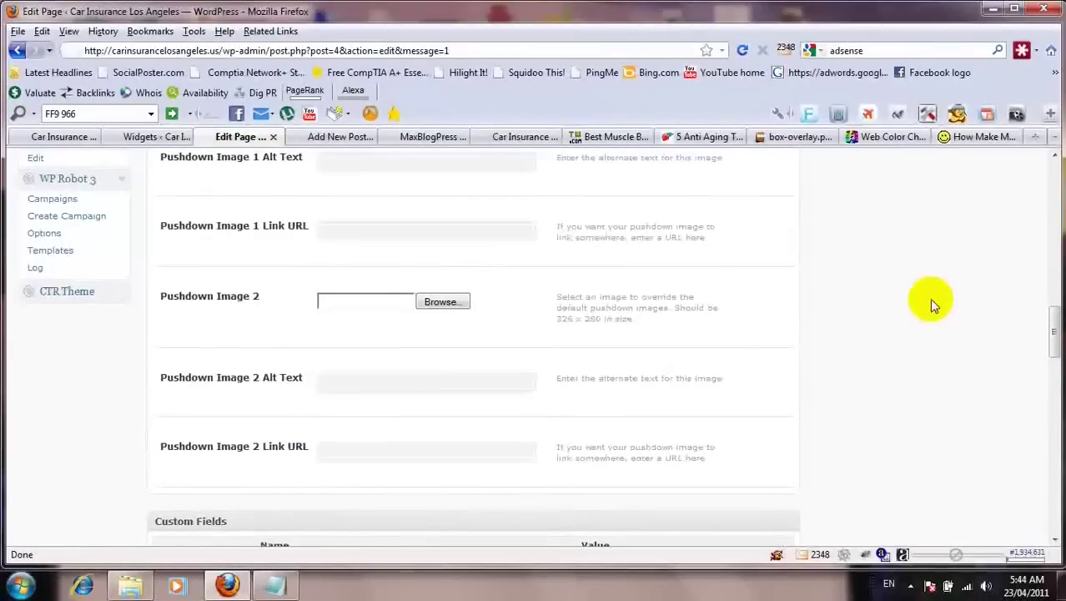
pyautogui.click(1053, 178)
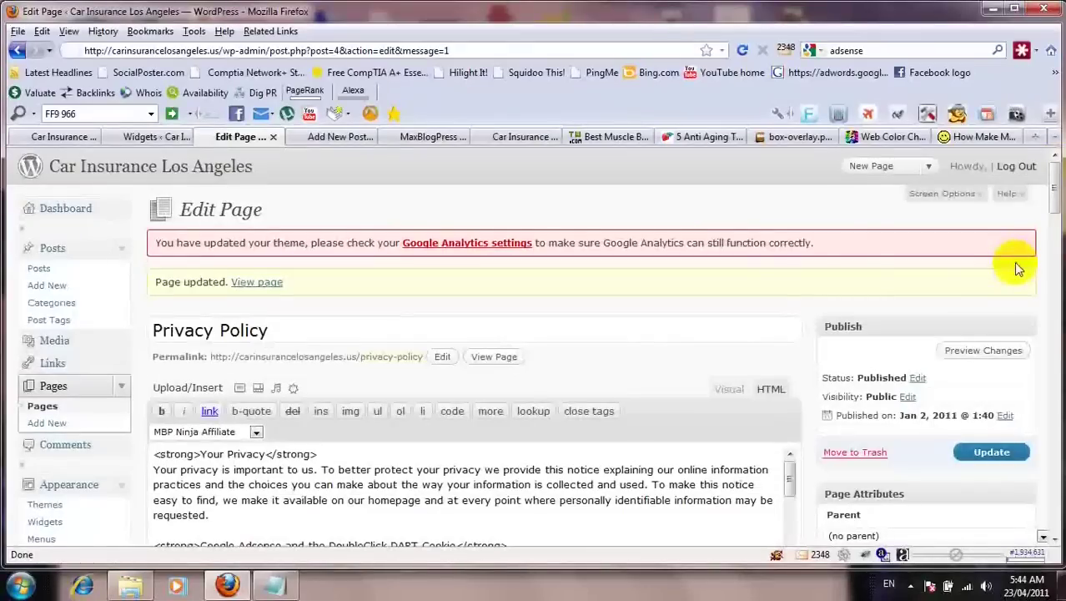
pyautogui.click(991, 452)
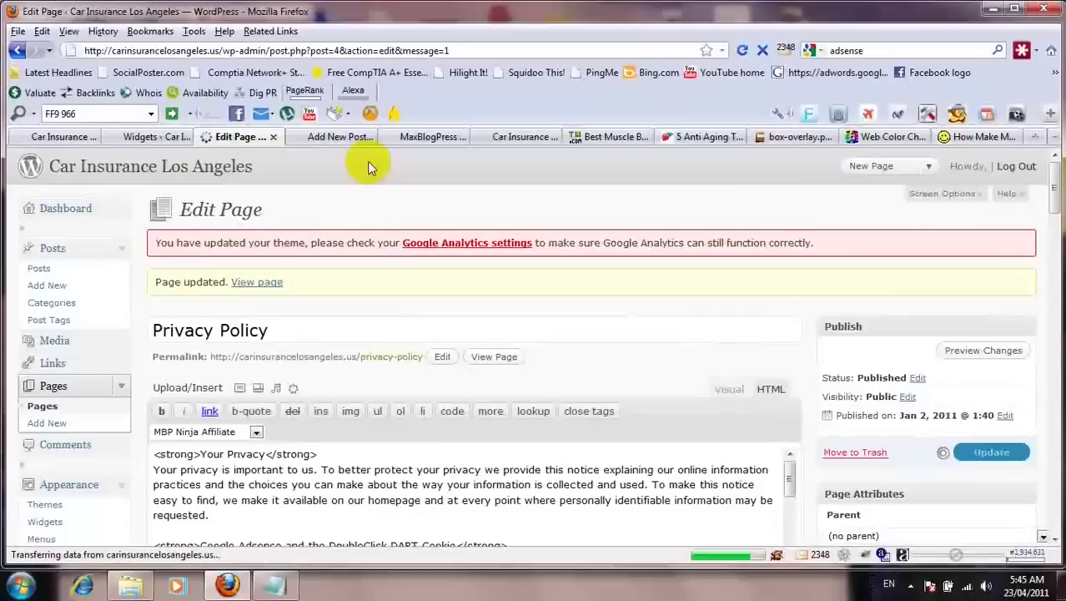
# - Open the published Privacy Policy page in a new tab and examine it down to the footer for ads and pushdown images
pyautogui.rightClick(260, 283)
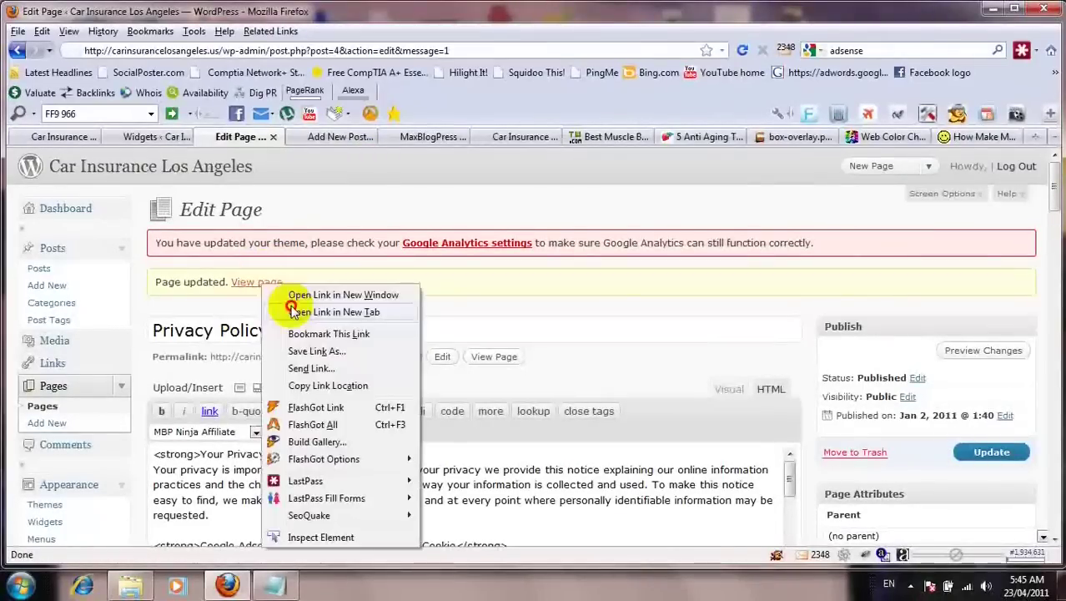
pyautogui.click(292, 311)
pyautogui.click(302, 137)
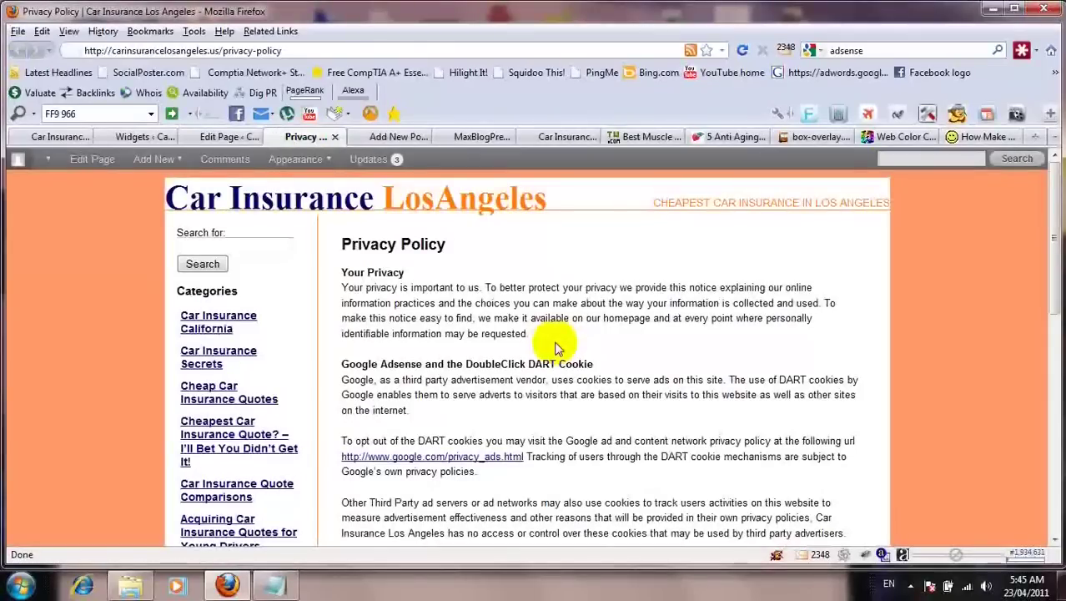
pyautogui.scroll(-10, 676, 338)
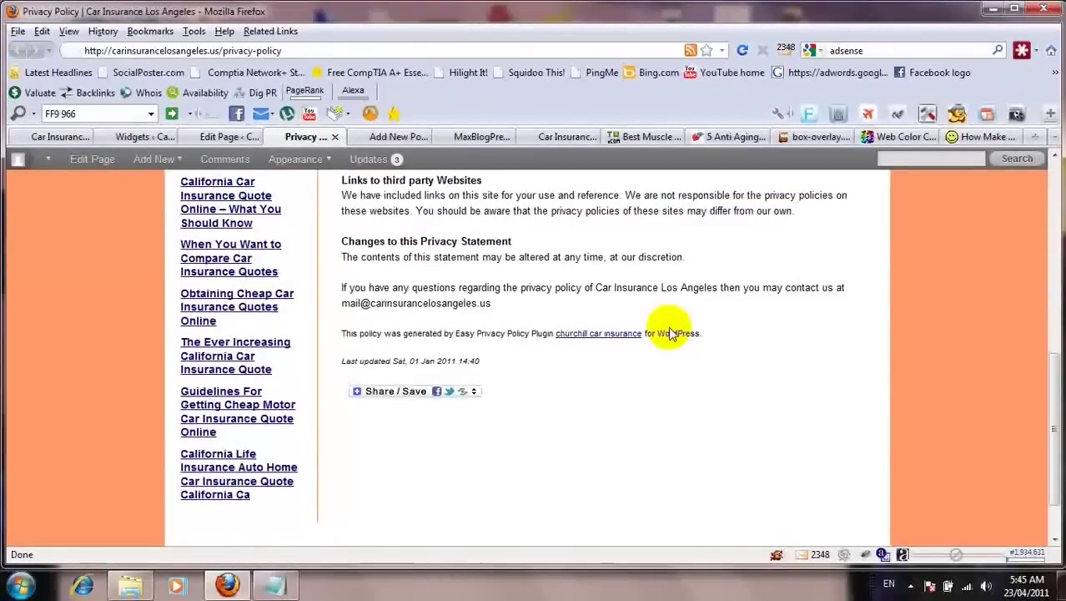
pyautogui.scroll(-1, 668, 332)
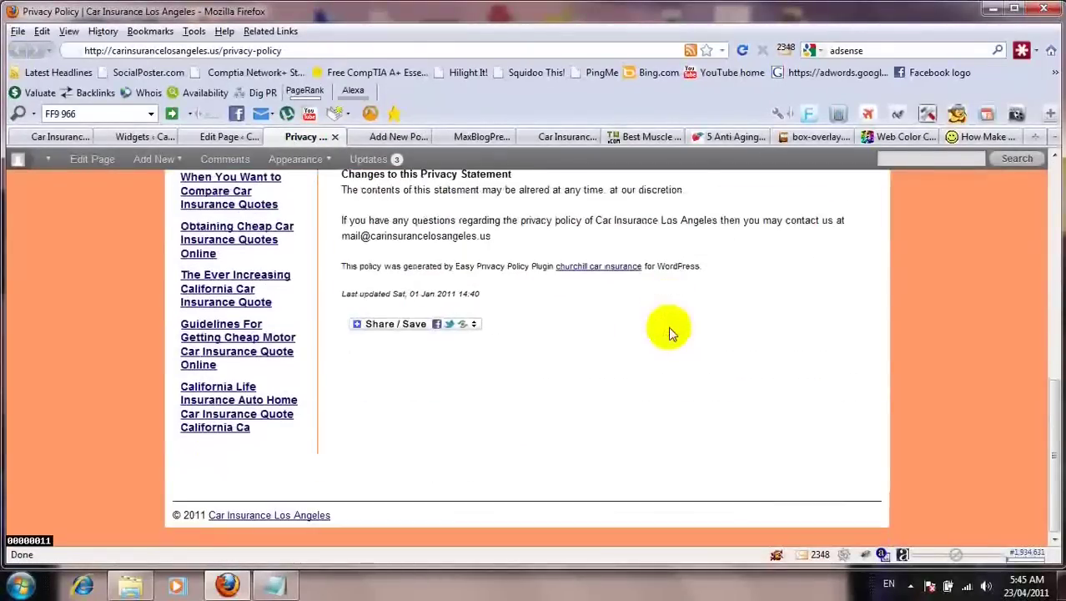
pyautogui.scroll(10, 668, 332)
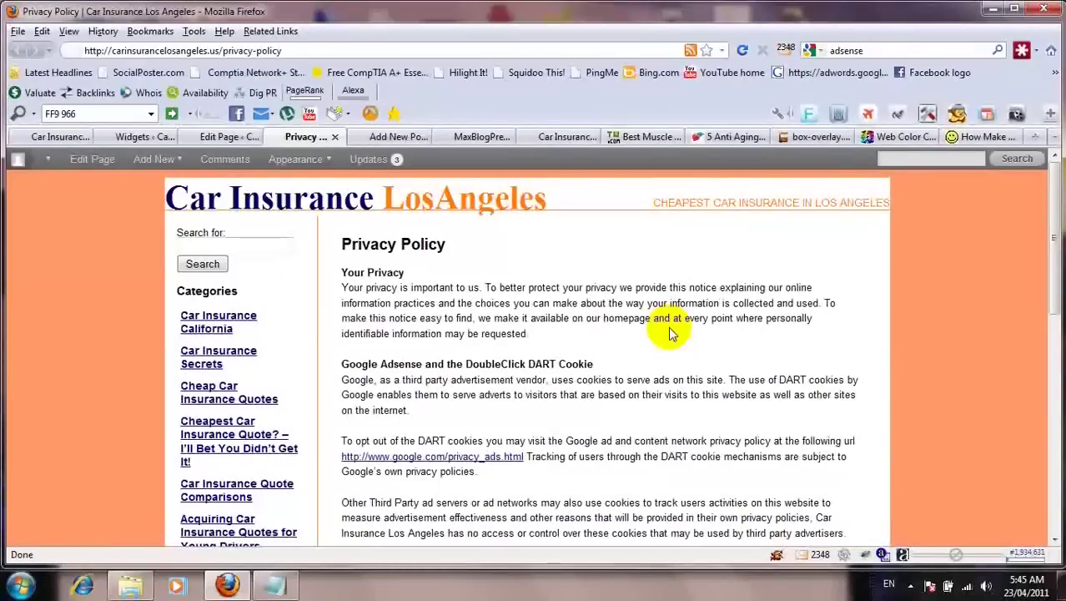
# - Look at the live Car Insurance Quote Comparisons article and return to the blank Add New Post page
pyautogui.click(399, 137)
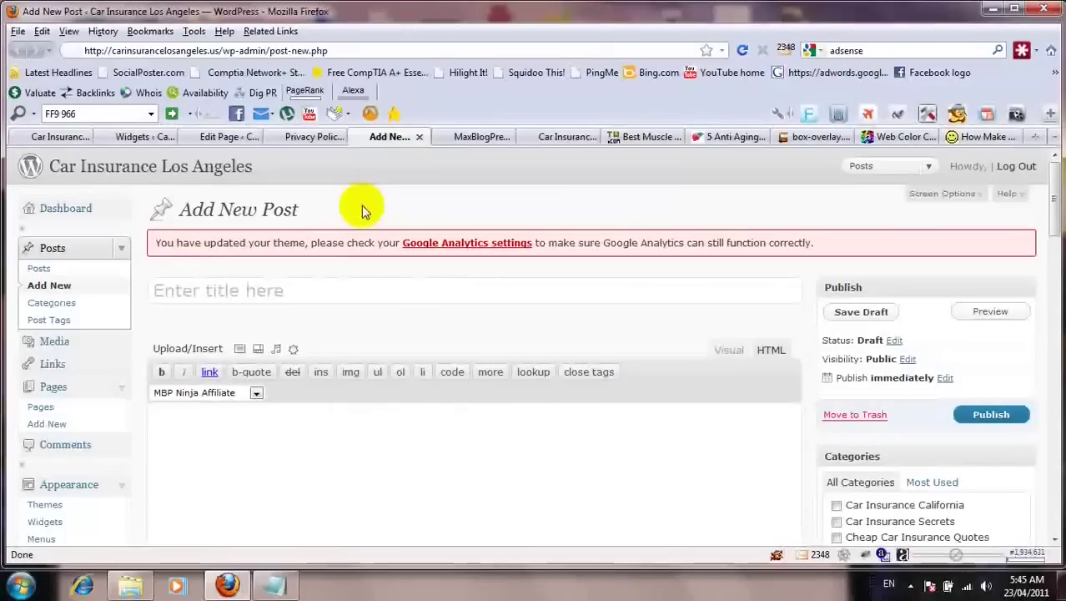
pyautogui.click(73, 139)
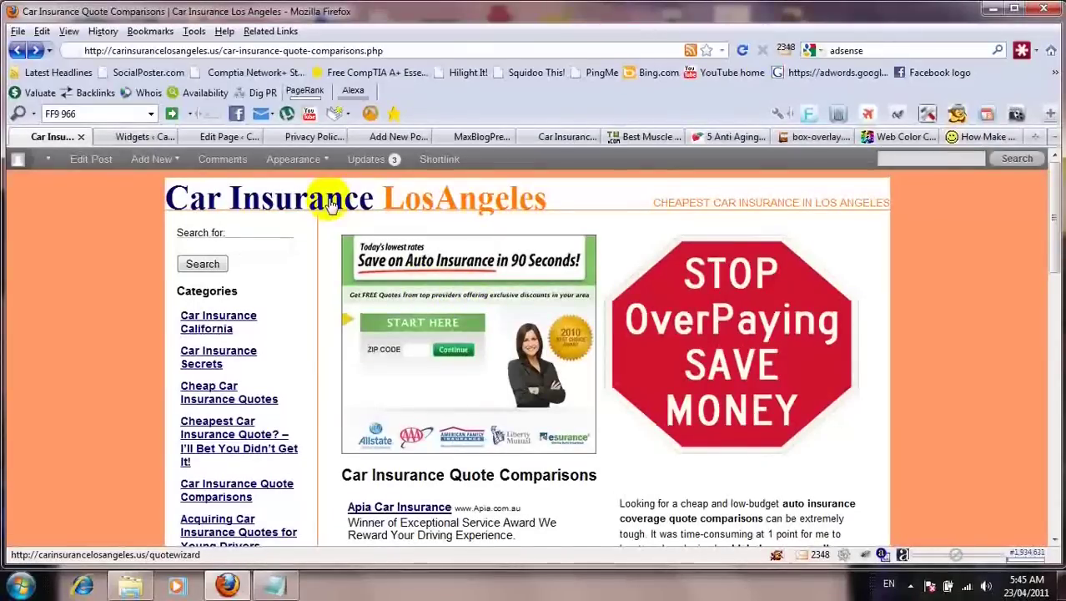
pyautogui.click(393, 136)
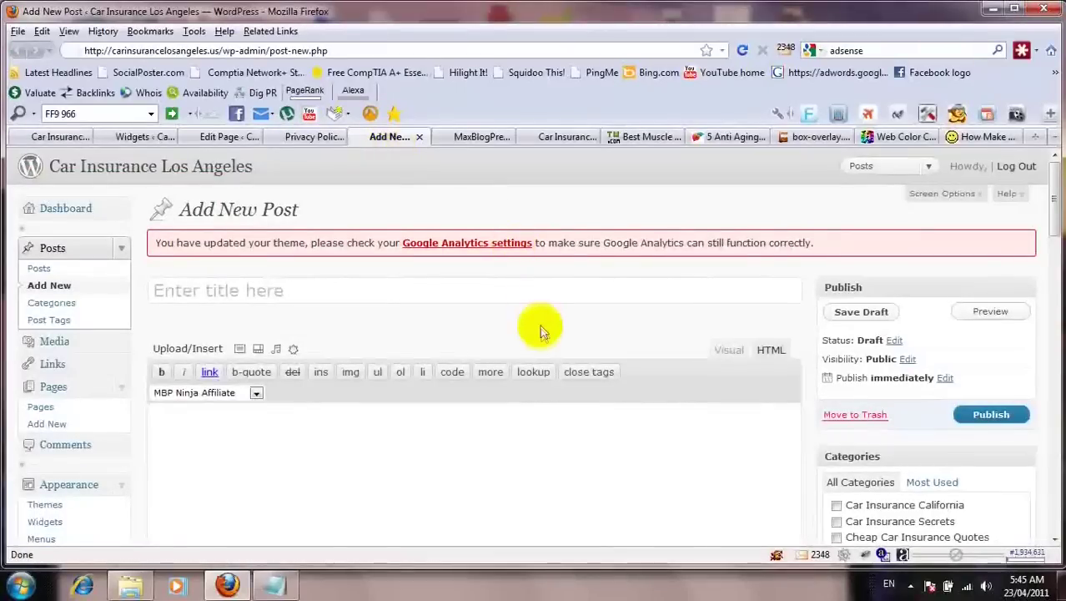
# - Review the CTR Theme Options on the Add New Post page, including the meta, Disable Ads, Disable Pushdown Images and Pushdown Image 1 fields
pyautogui.scroll(-1, 540, 334)
pyautogui.scroll(-8, 542, 331)
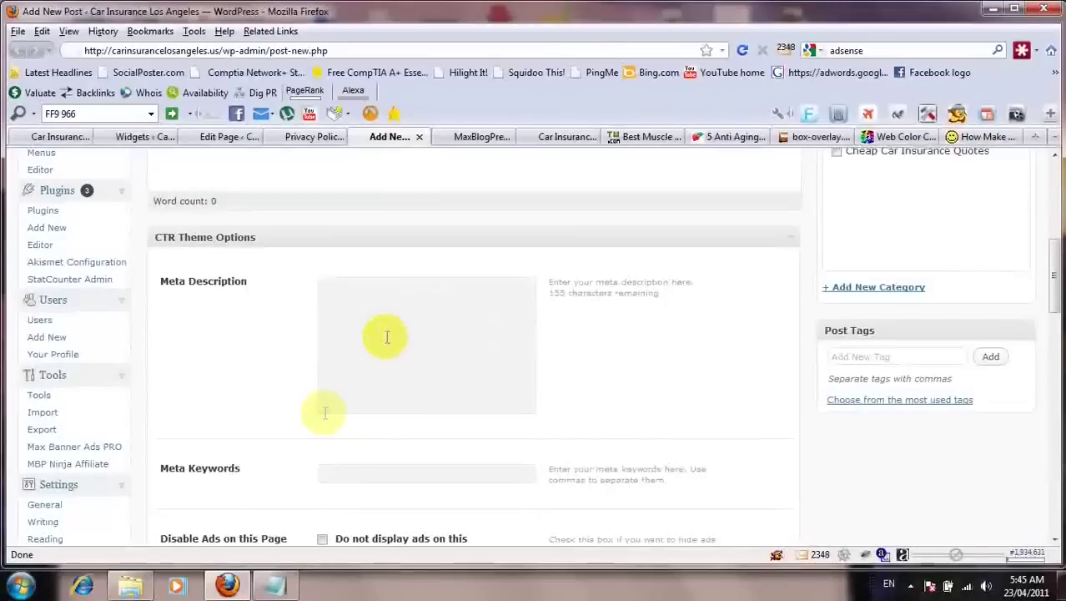
pyautogui.click(305, 453)
pyautogui.scroll(-6, 305, 453)
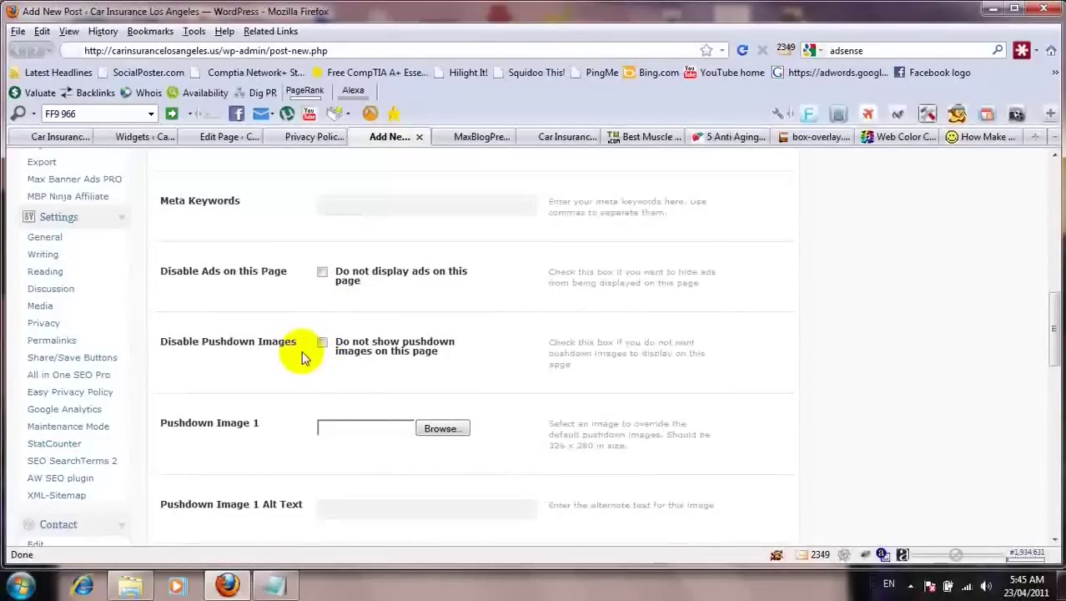
pyautogui.scroll(-3, 296, 370)
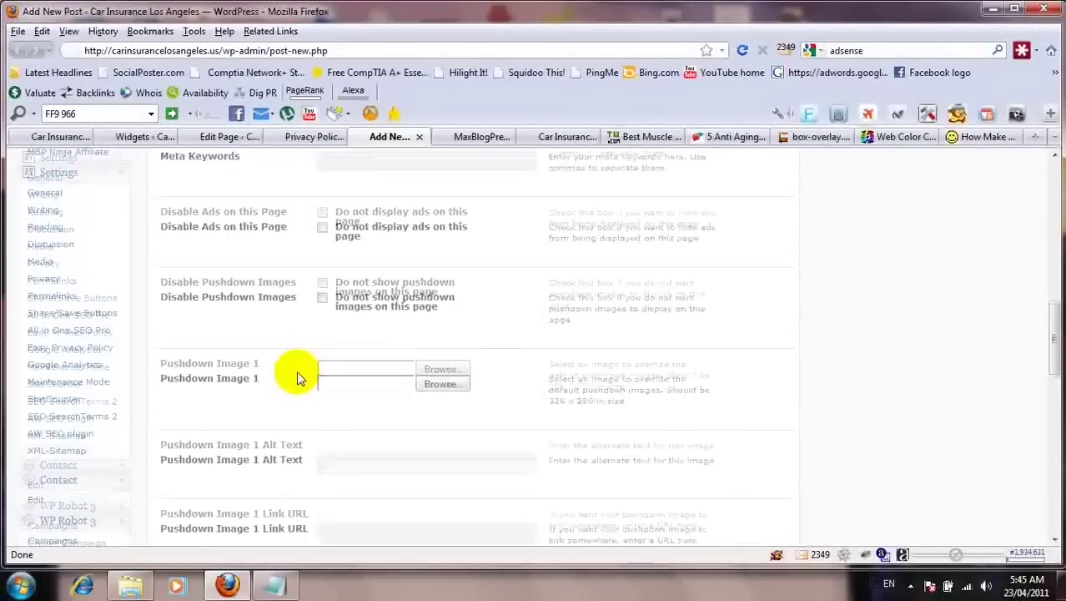
pyautogui.scroll(-1, 296, 371)
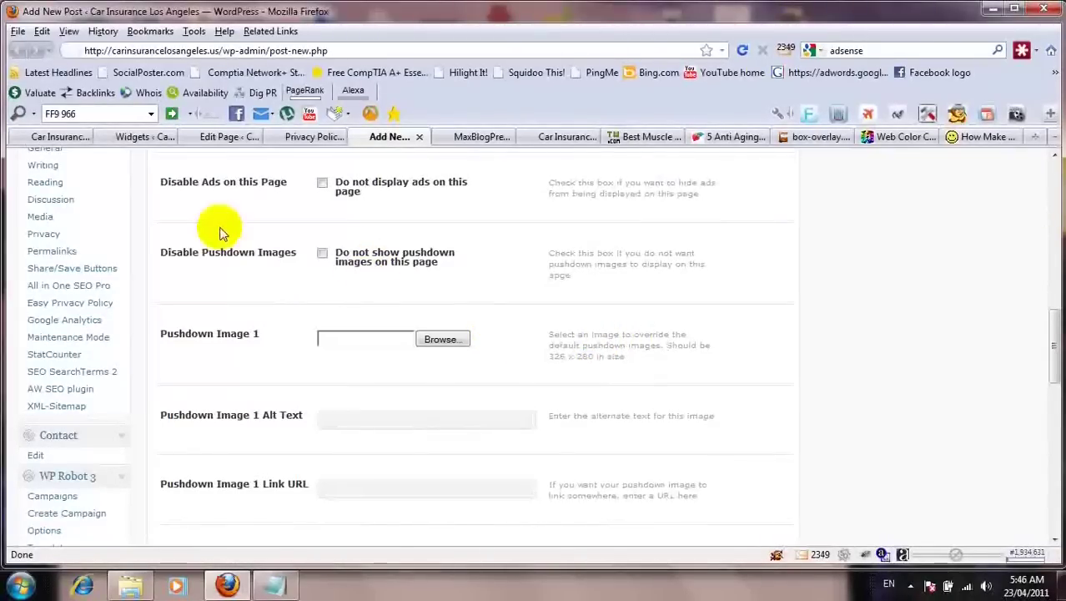
# - Look at the live Car Insurance Quote Comparisons article and the Widgets page with its left column areas
pyautogui.click(57, 138)
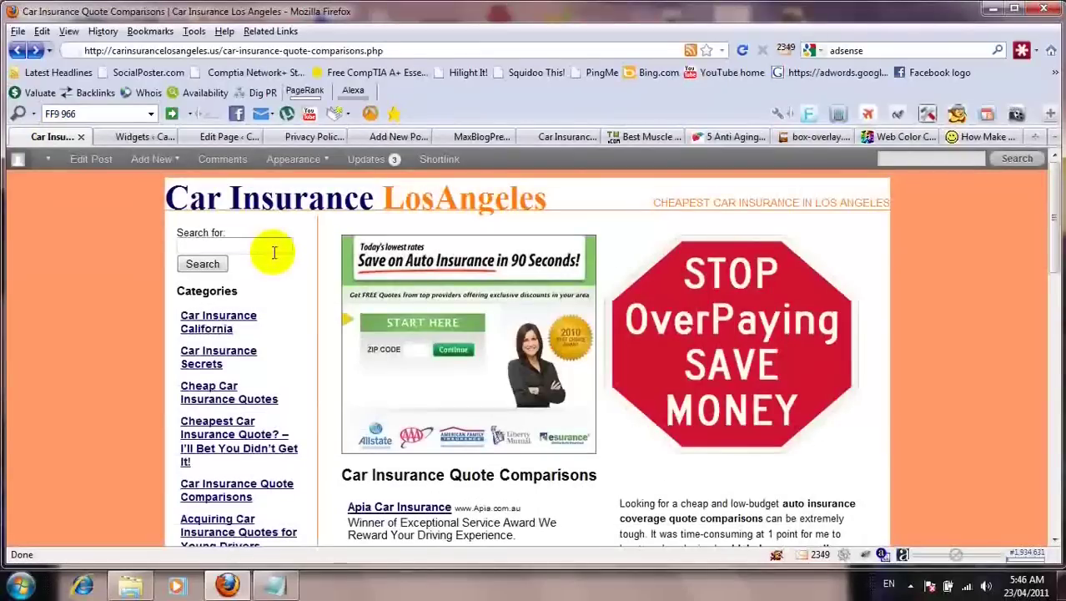
pyautogui.click(152, 139)
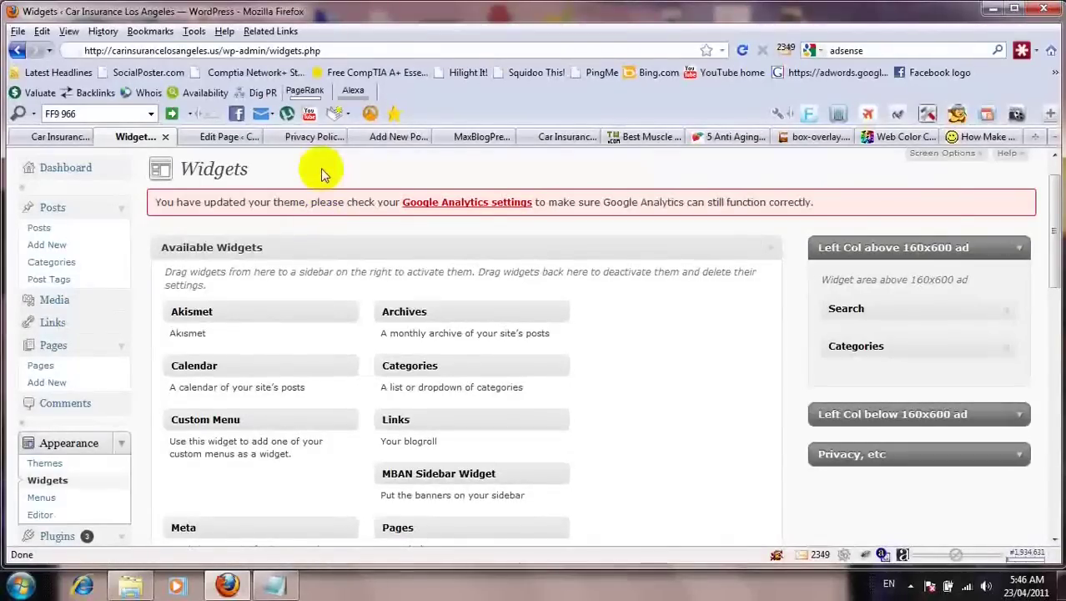
# - Examine the ad placements on the takewhatever.com home page, reloading it to compare the rotating ad layouts
pyautogui.click(623, 140)
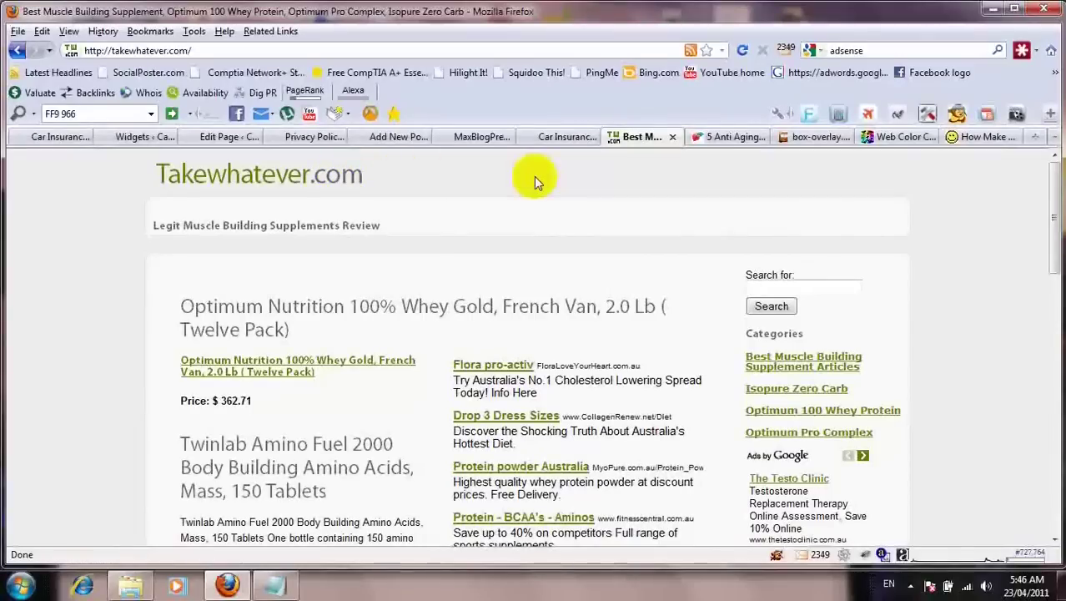
pyautogui.scroll(-2, 534, 176)
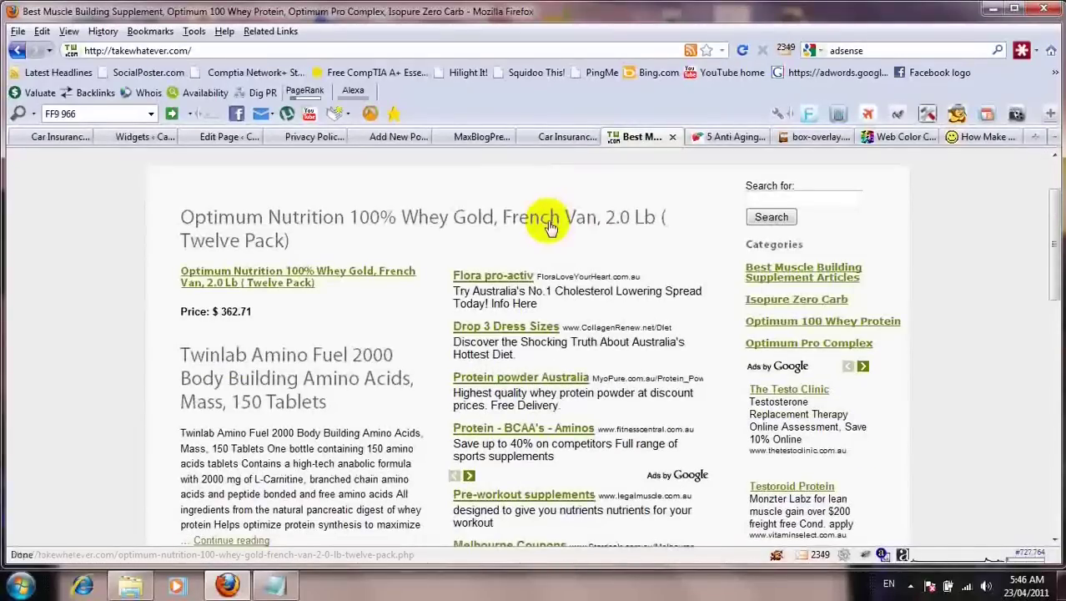
pyautogui.scroll(-2, 420, 309)
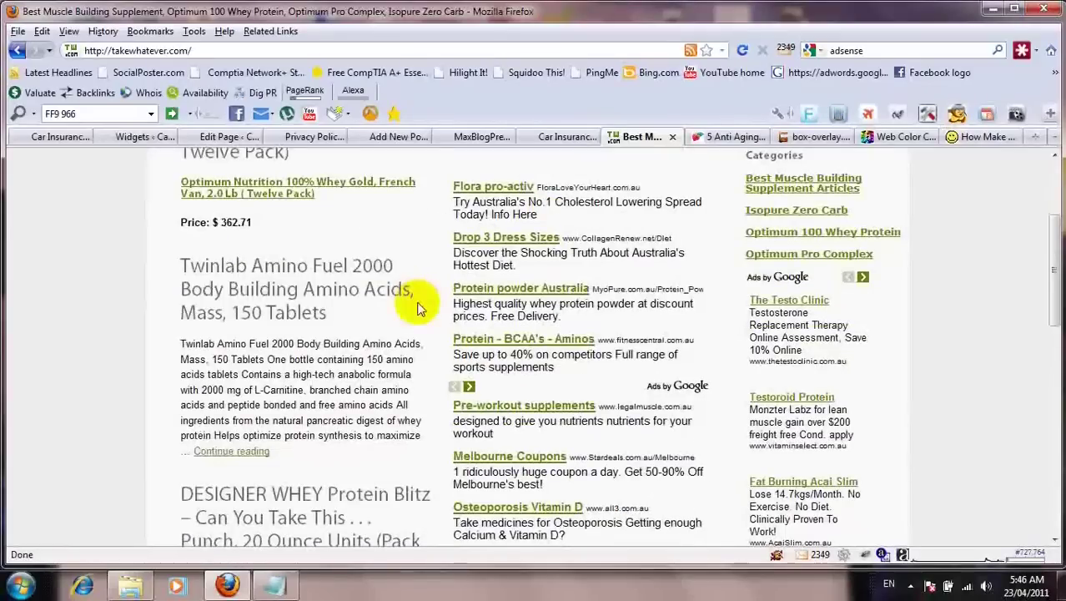
pyautogui.scroll(-5, 418, 308)
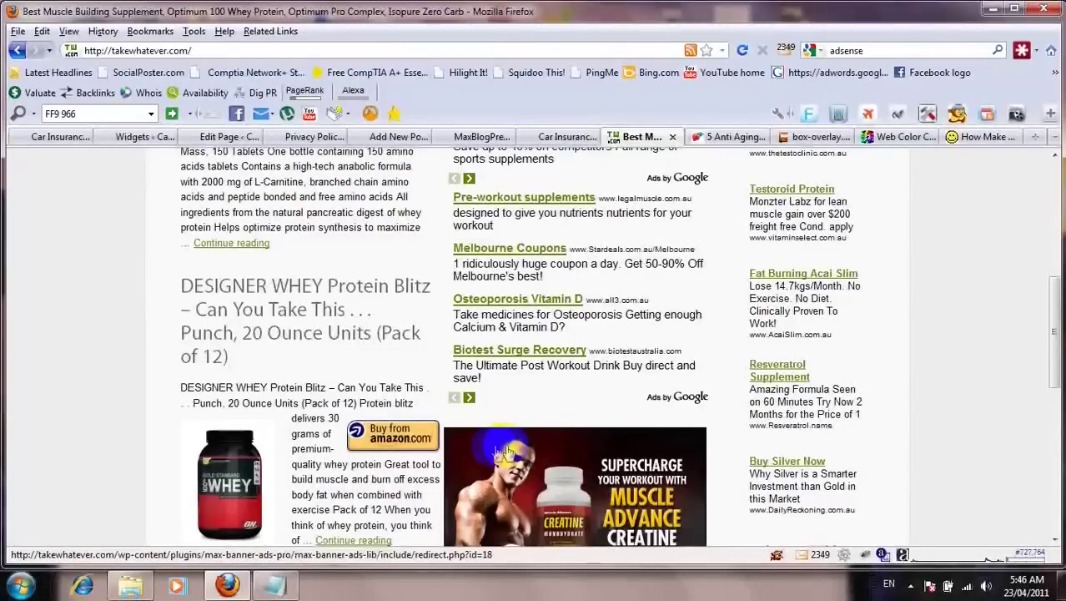
pyautogui.click(409, 292)
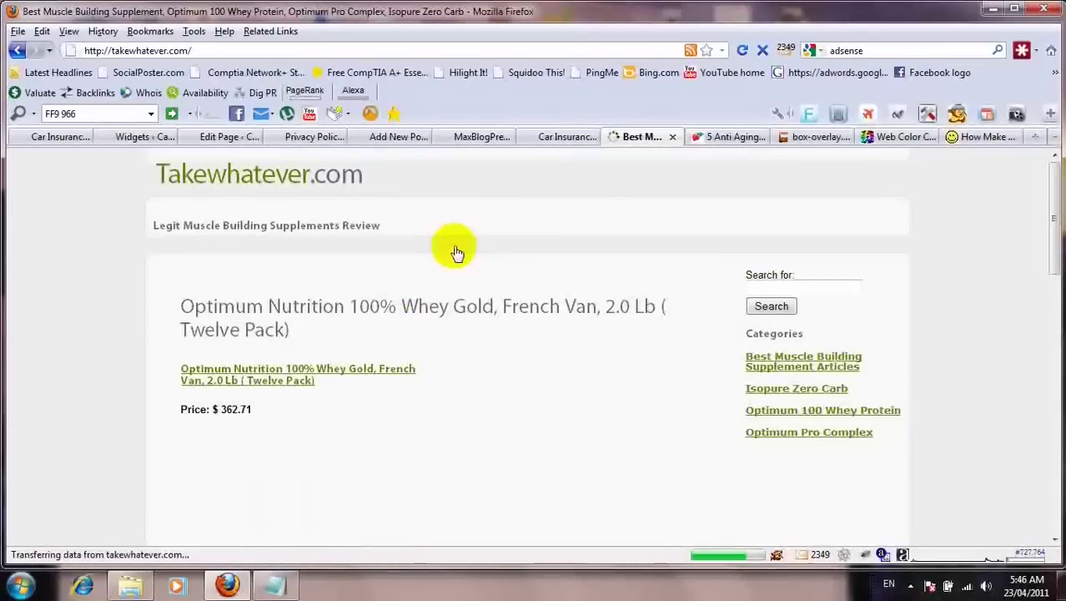
pyautogui.scroll(-5, 442, 242)
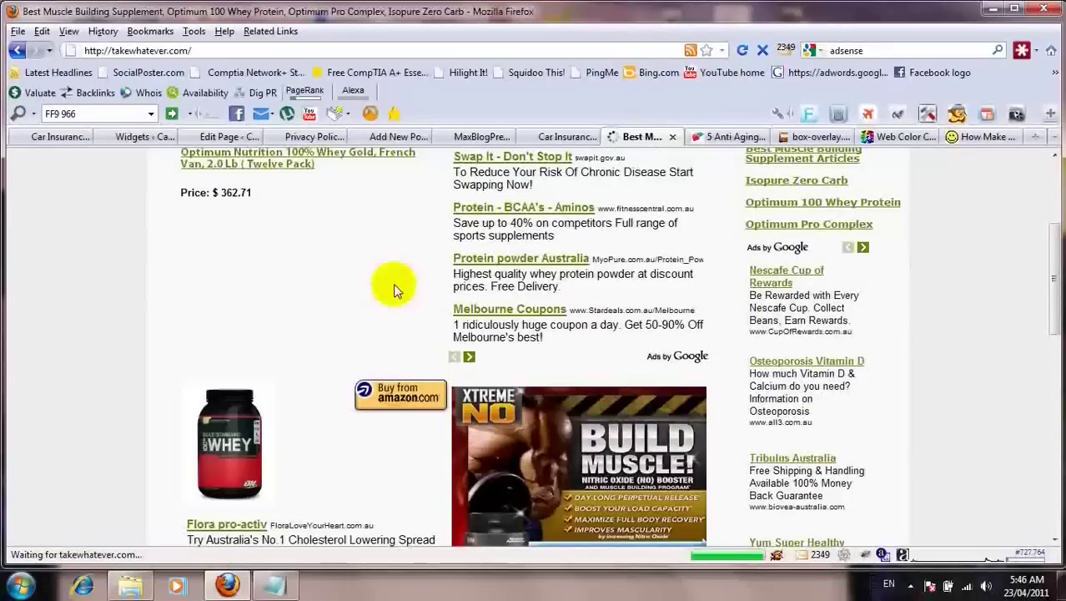
pyautogui.scroll(4, 392, 283)
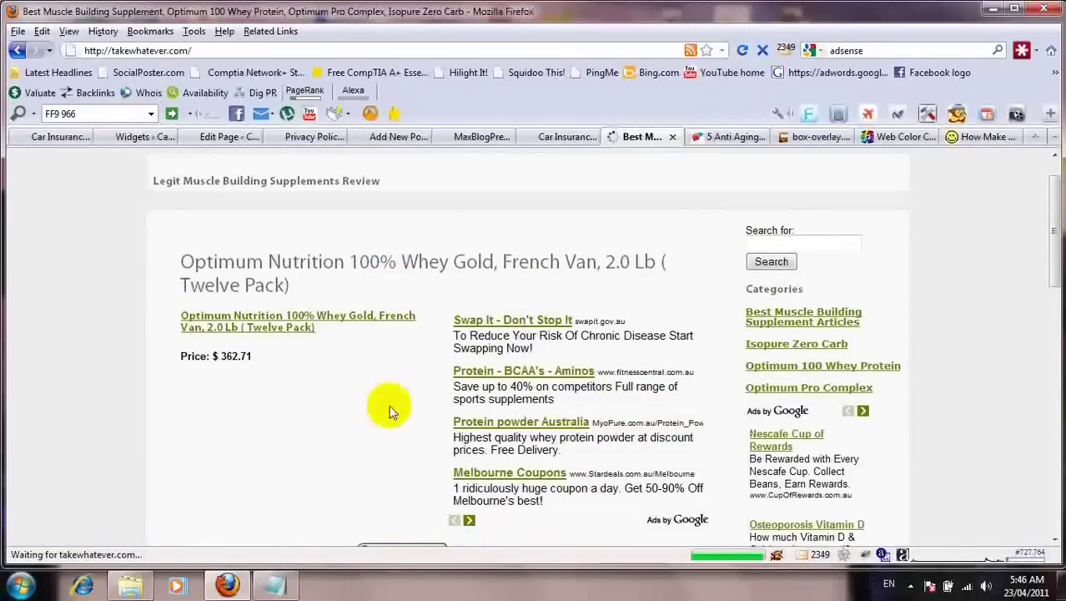
pyautogui.scroll(-8, 389, 405)
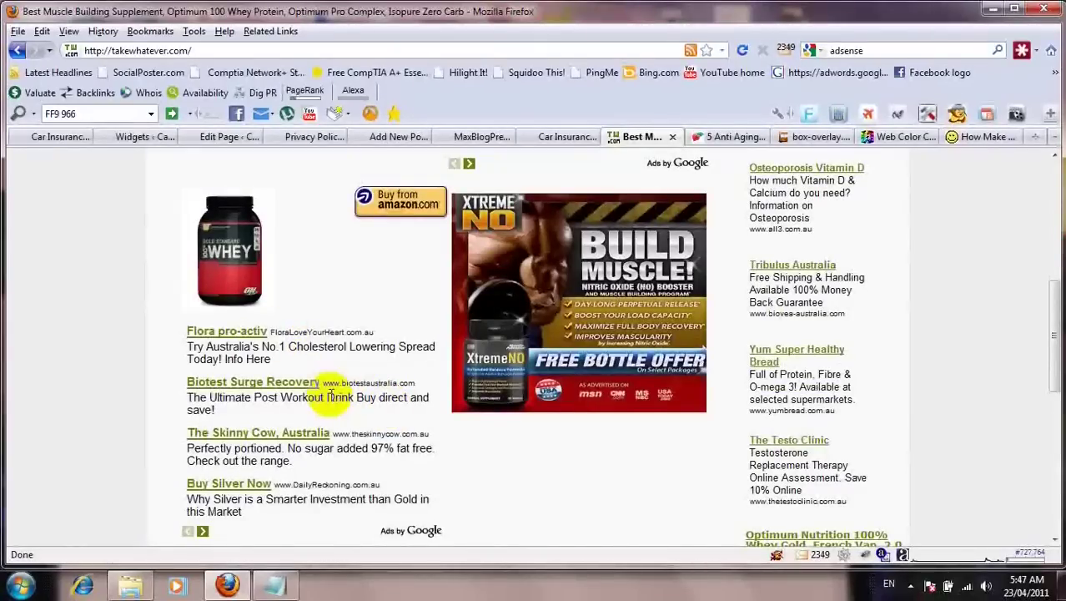
pyautogui.press('F5')
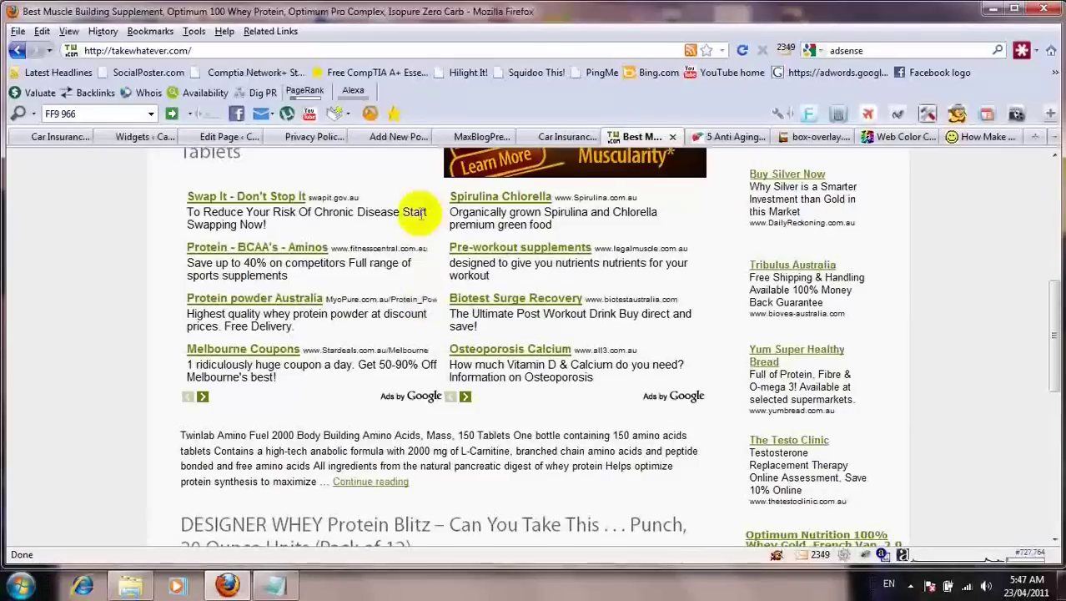
# - Examine the oilantiagingproducts.com anti-aging tips article from its header and pushdown images down to the ad blocks above the footer
pyautogui.click(730, 137)
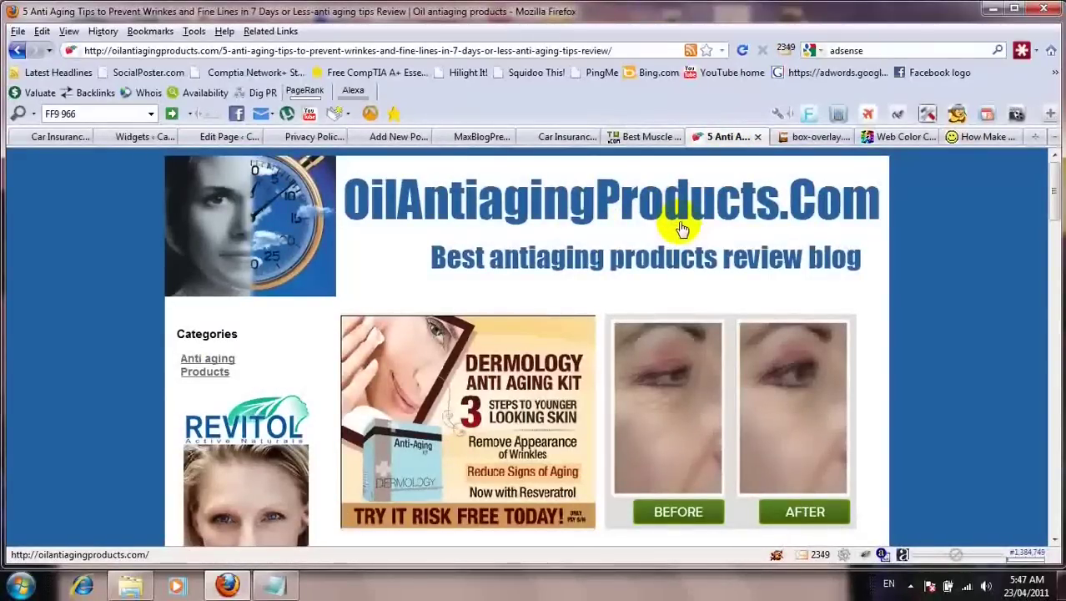
pyautogui.click(674, 385)
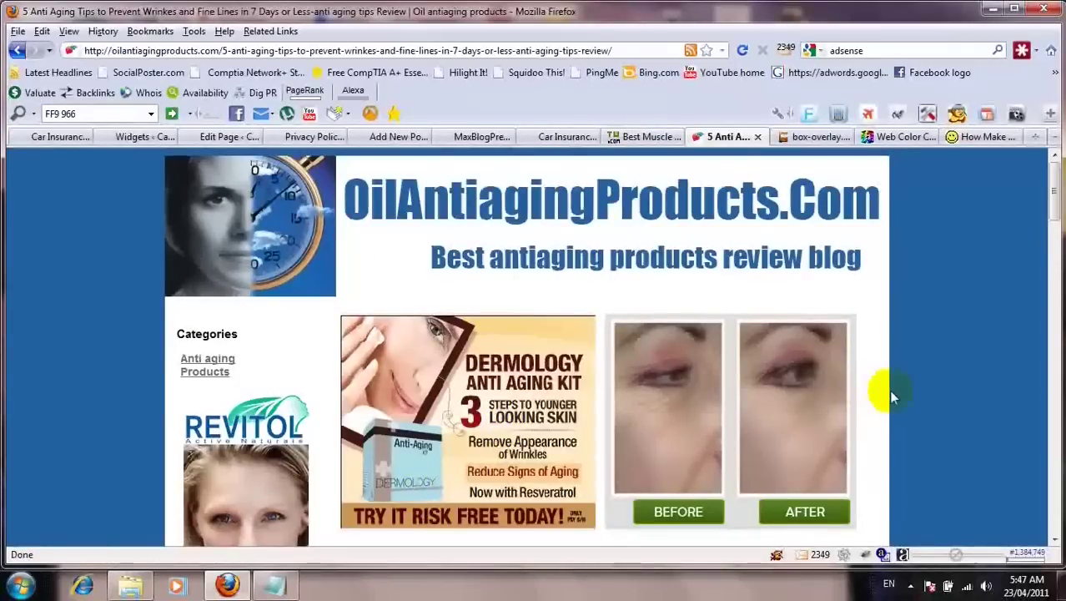
pyautogui.scroll(-10, 889, 389)
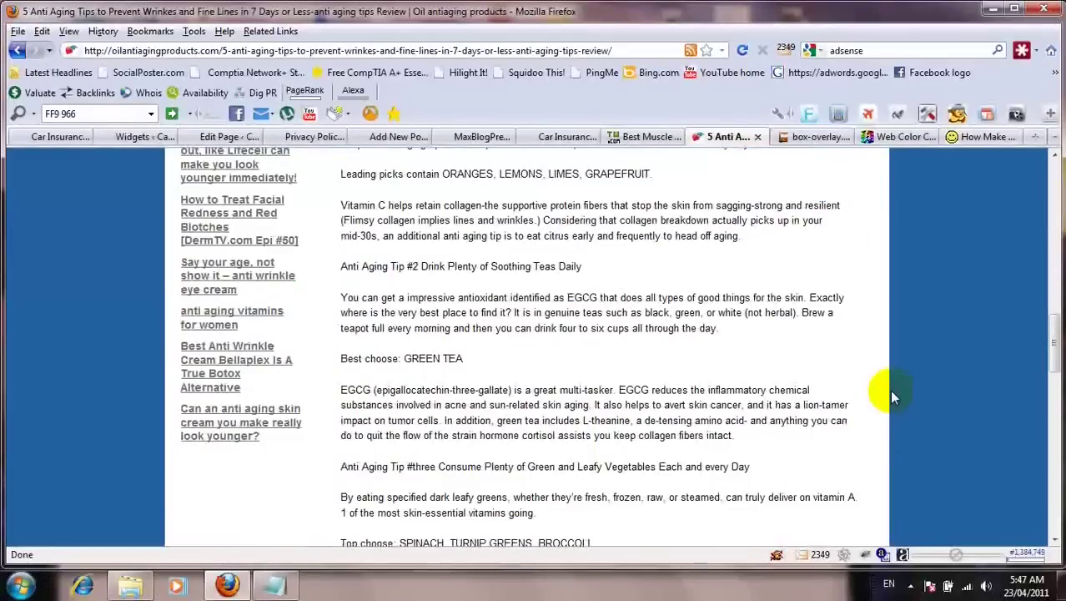
pyautogui.scroll(-5, 889, 389)
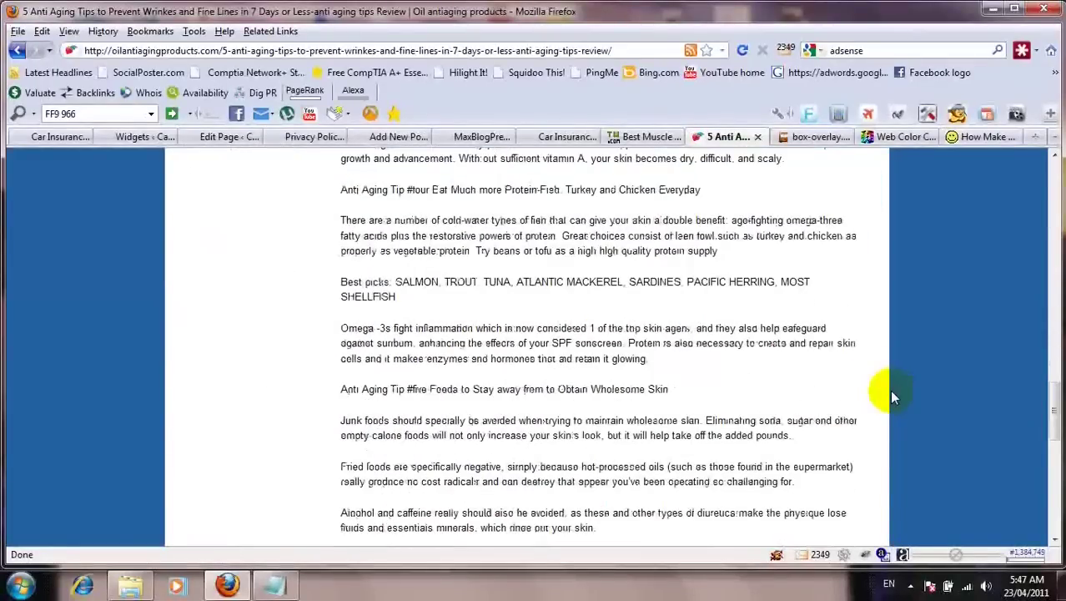
pyautogui.scroll(-10, 890, 390)
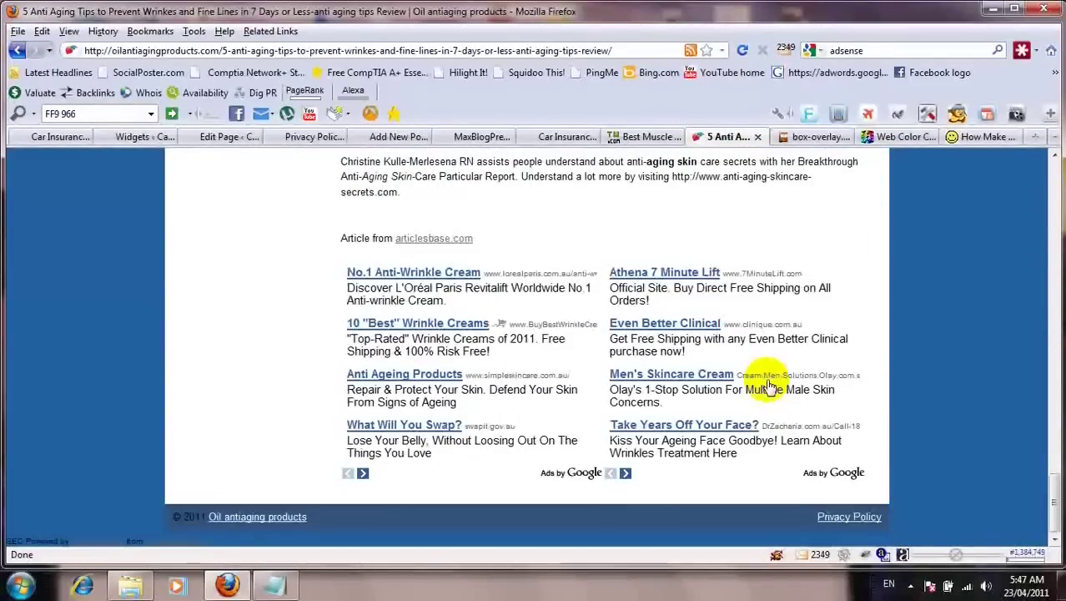
# - Reload the anti-aging tips article and compare its bottom ad blocks, sidebar banner and in-content ads across layouts
pyautogui.click(759, 367)
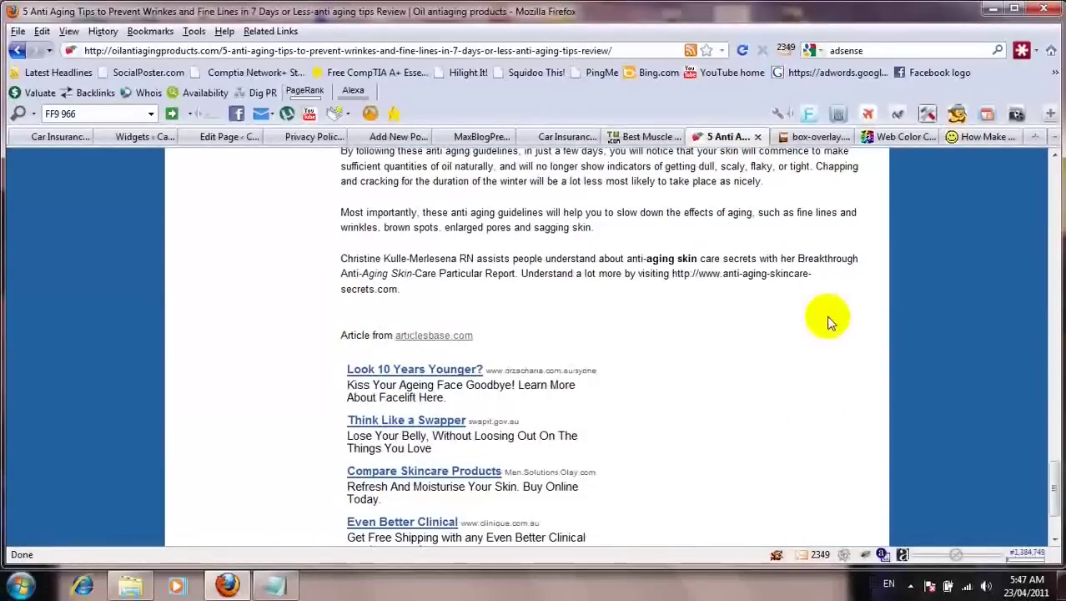
pyautogui.scroll(-2, 829, 321)
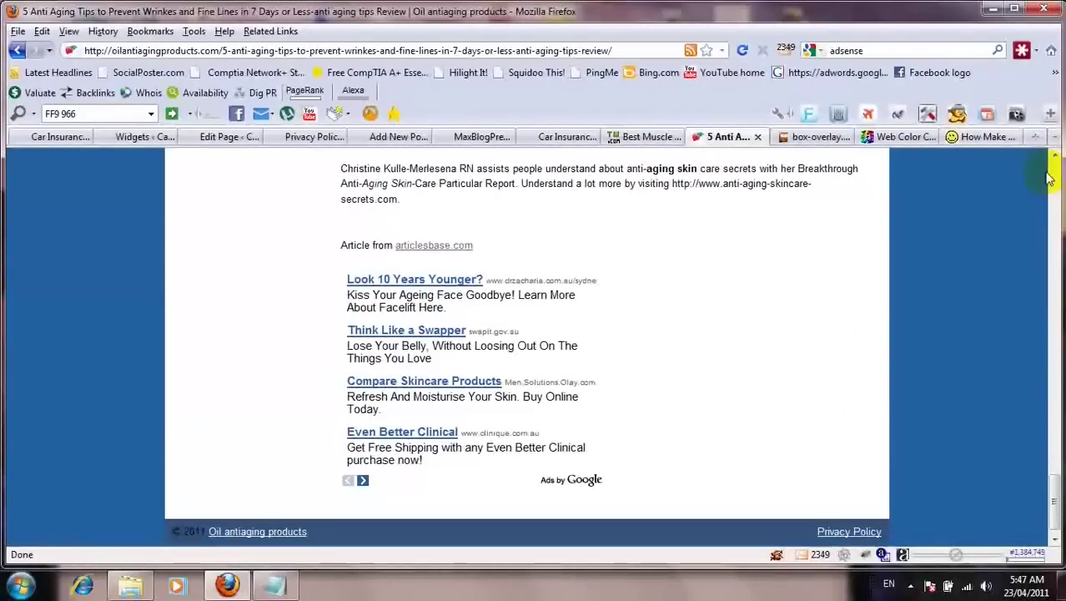
pyautogui.click(1055, 176)
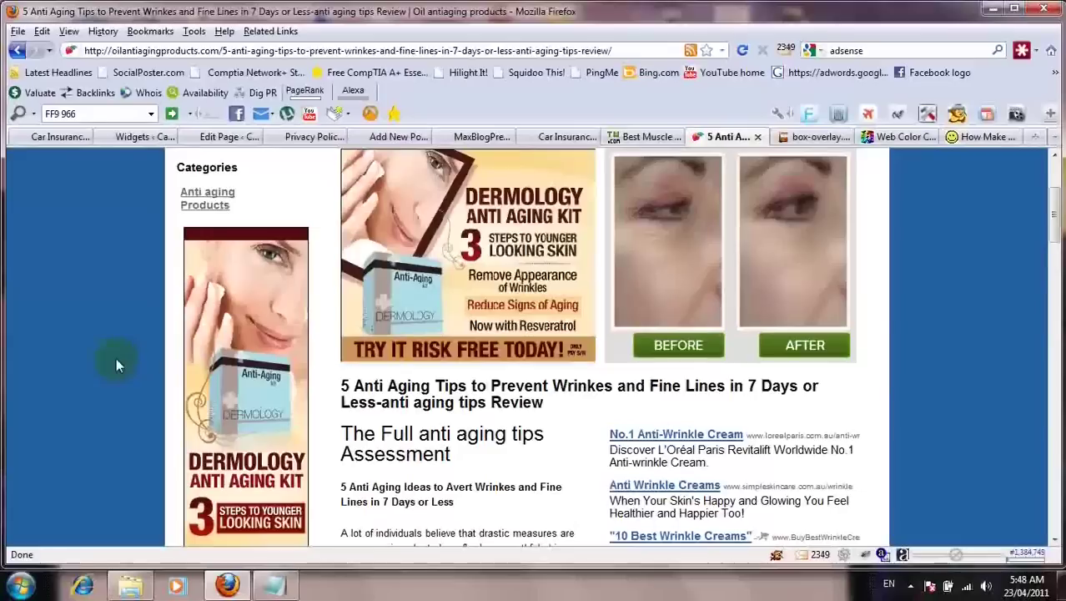
pyautogui.click(219, 280)
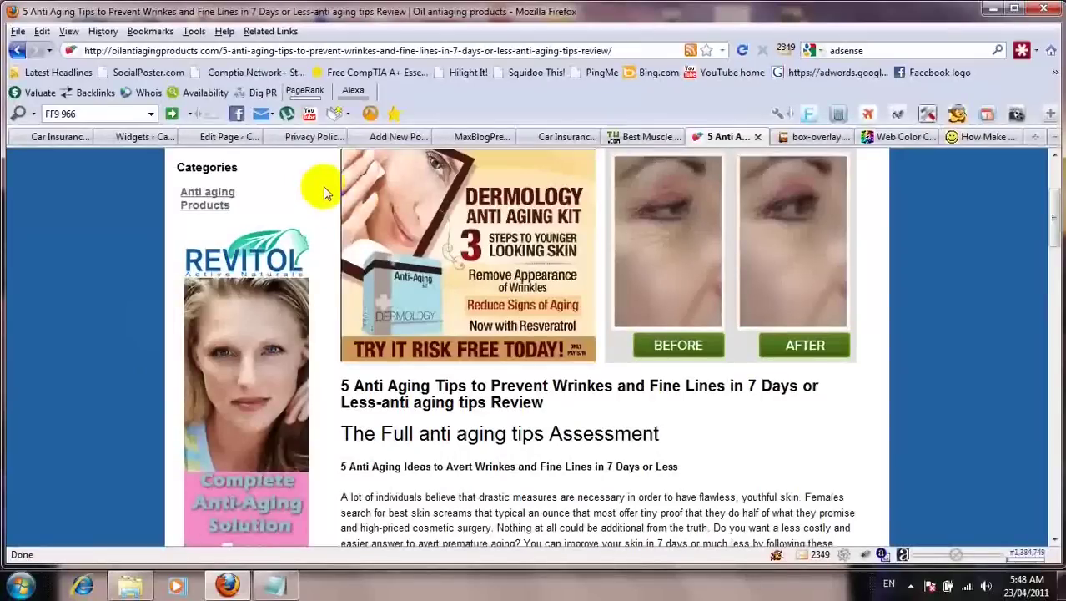
# - Review the CTR Theme settings for the car insurance site, from the pushdown images and color scheme overrides down to the footer options
pyautogui.click(481, 137)
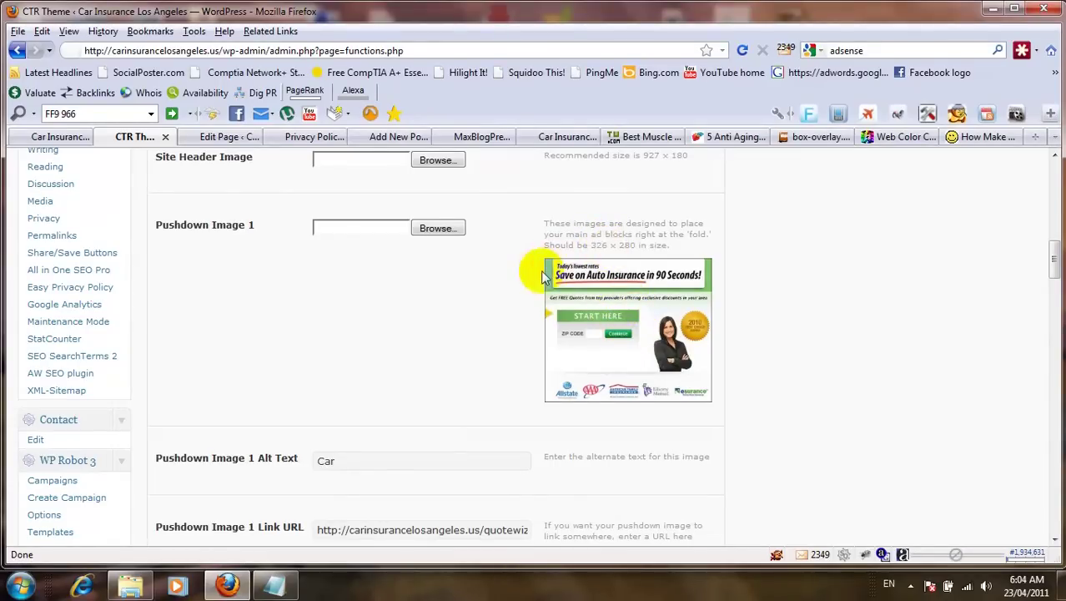
pyautogui.moveTo(1055, 538); pyautogui.dragTo(1047, 520)
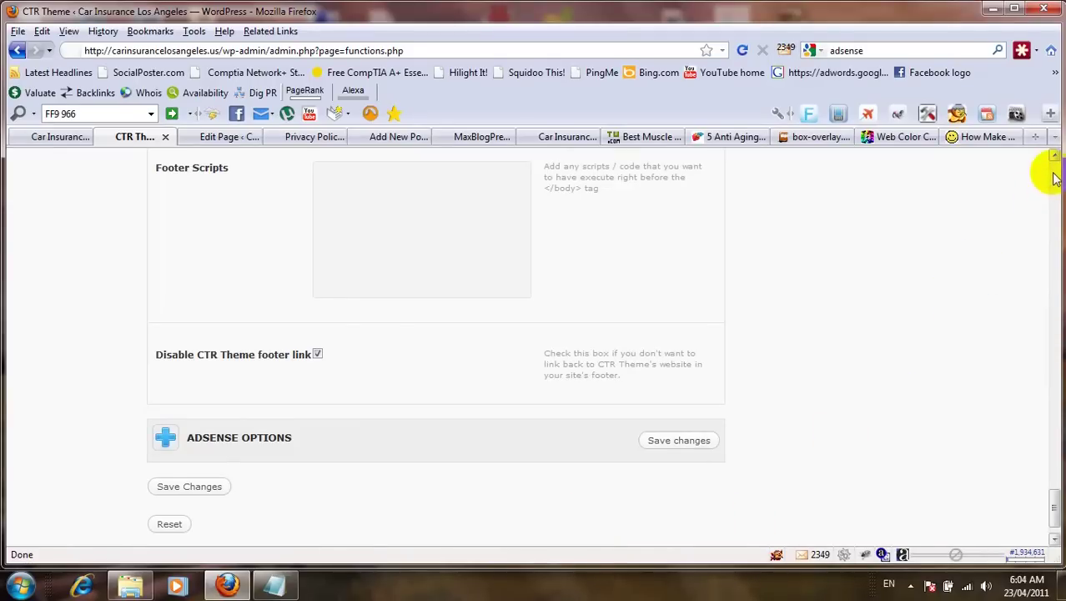
pyautogui.scroll(10, 1050, 171)
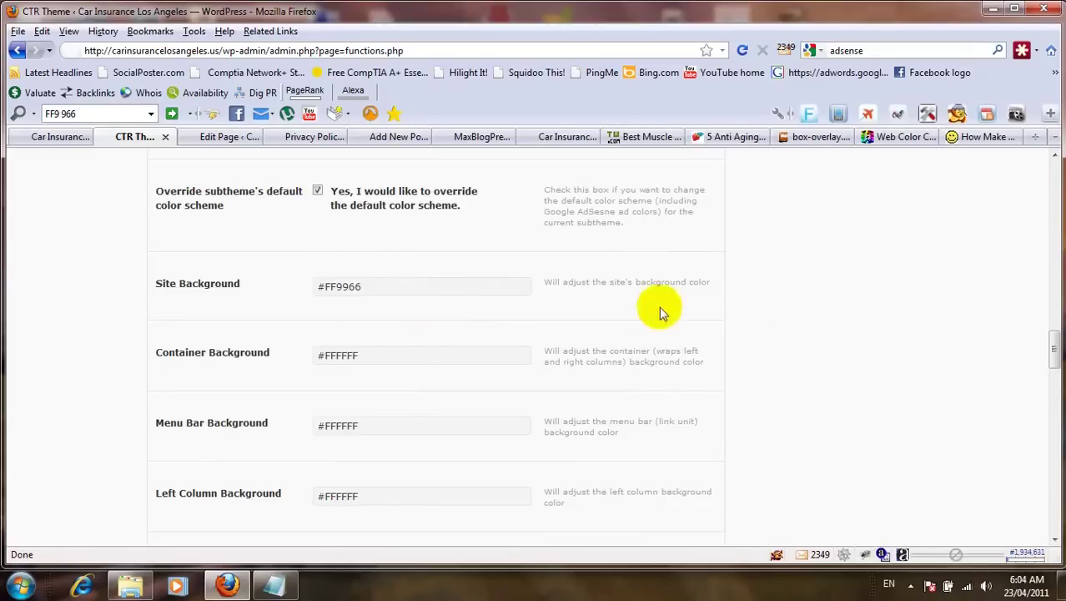
pyautogui.click(1055, 170)
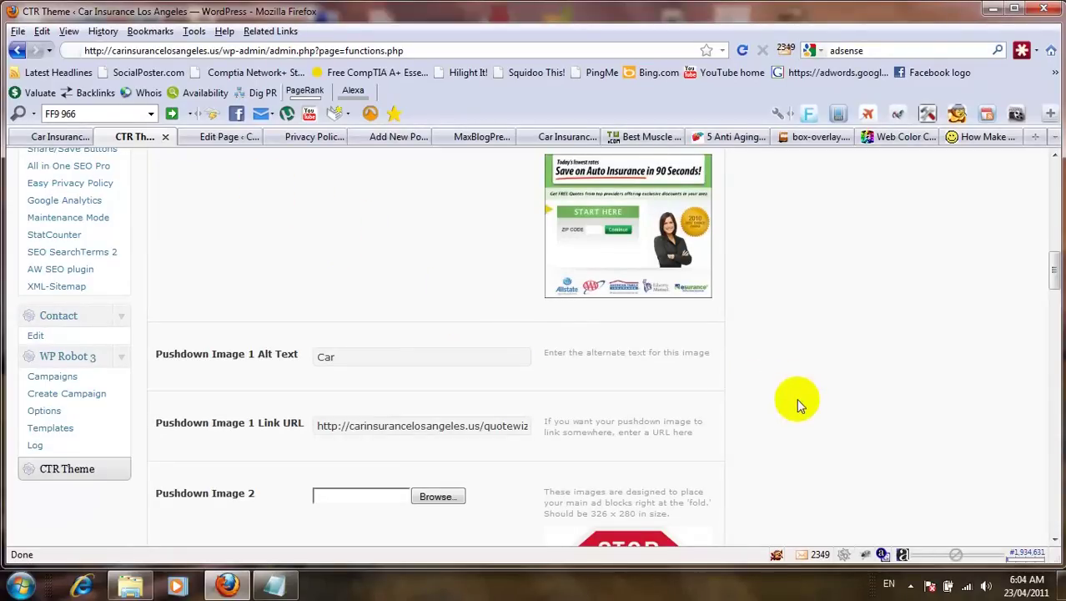
pyautogui.scroll(-3, 797, 400)
pyautogui.scroll(-20, 796, 400)
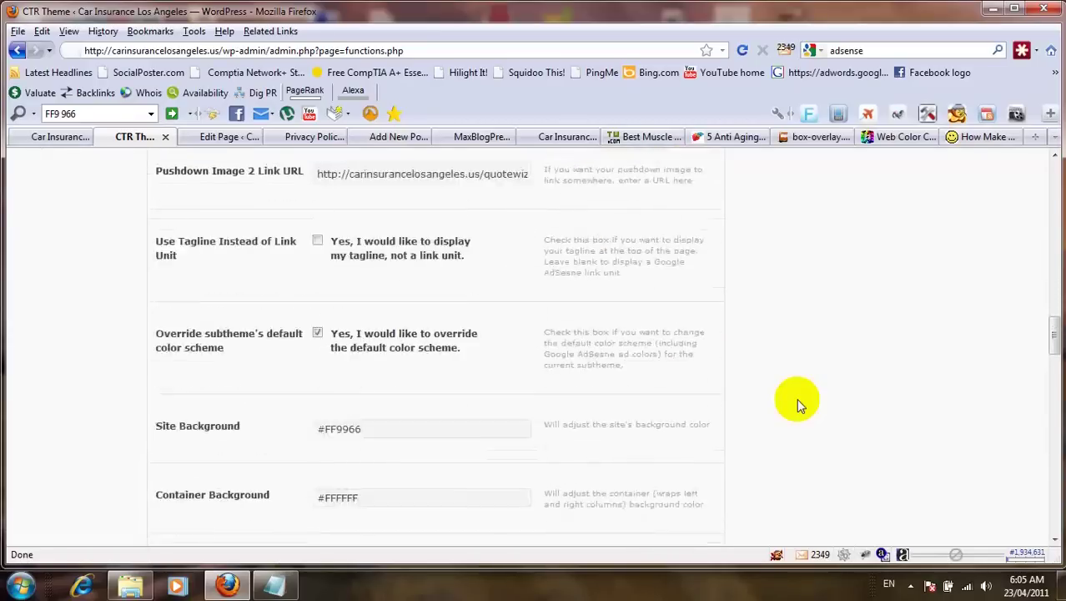
pyautogui.scroll(-19, 796, 400)
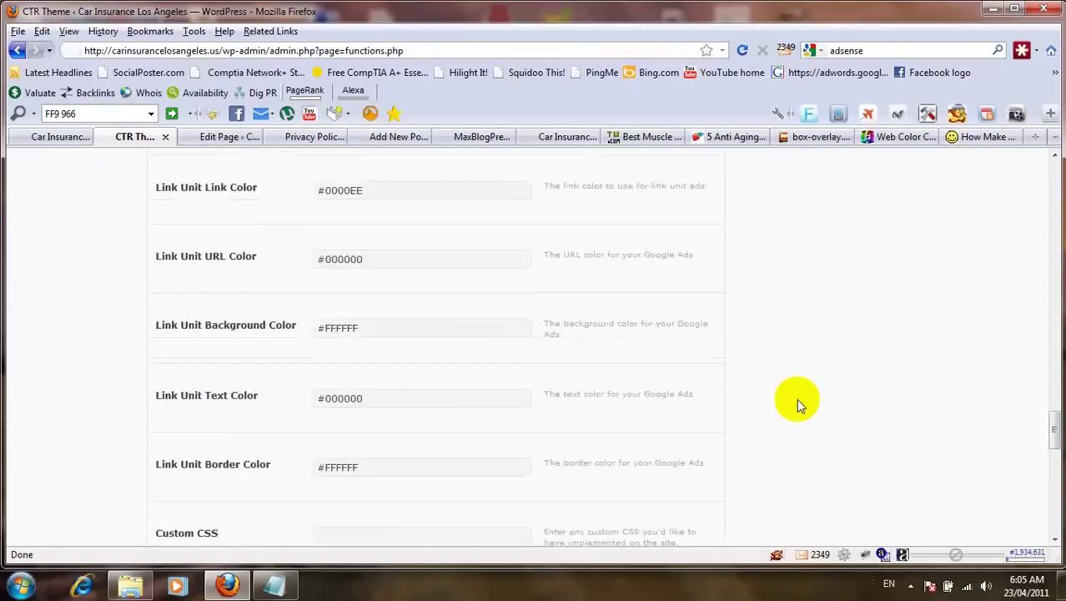
pyautogui.scroll(-7, 797, 398)
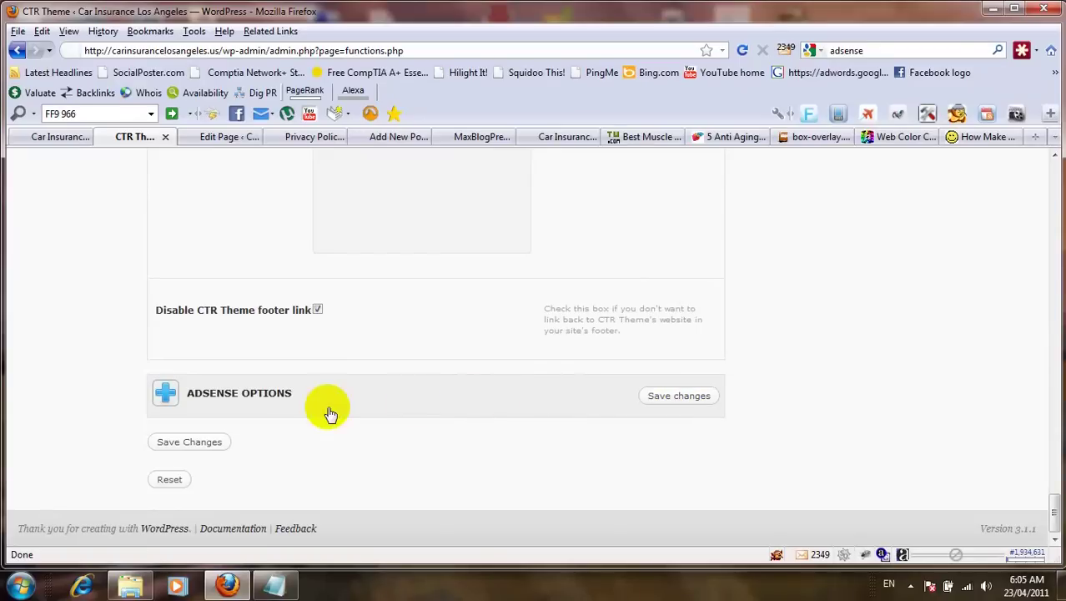
# - Expand the AdSense Options section and review its ad serving, referrer and AdSense code fields
pyautogui.click(166, 393)
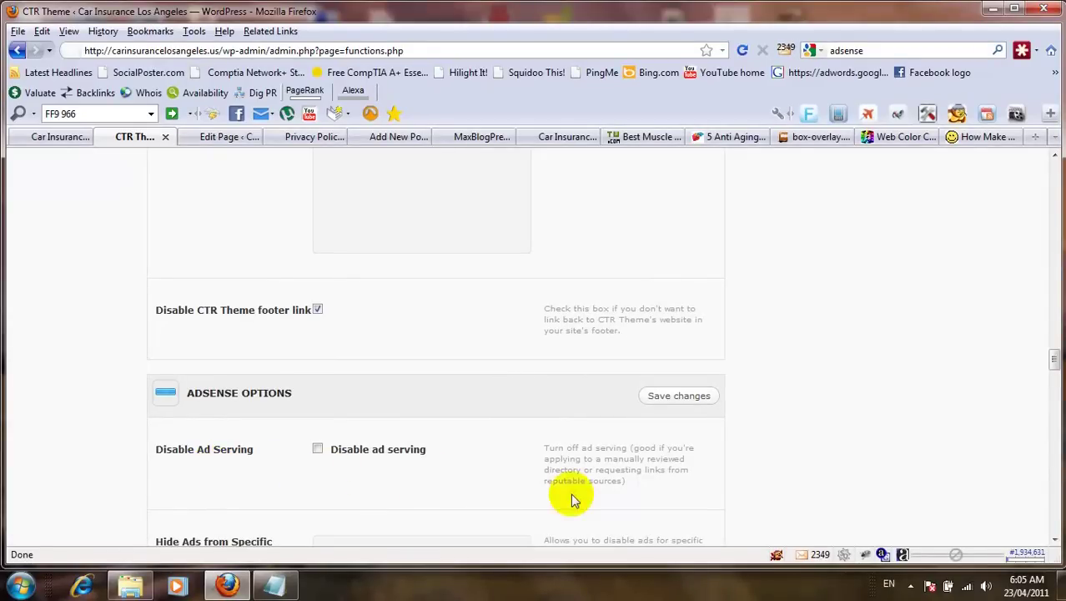
pyautogui.scroll(-10, 779, 471)
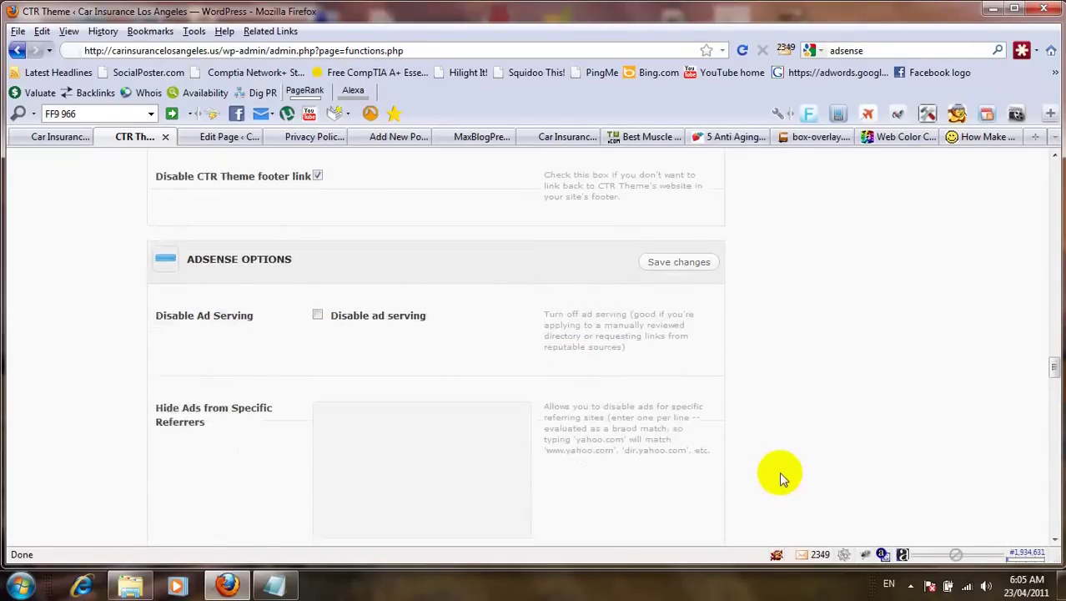
pyautogui.scroll(-1, 779, 472)
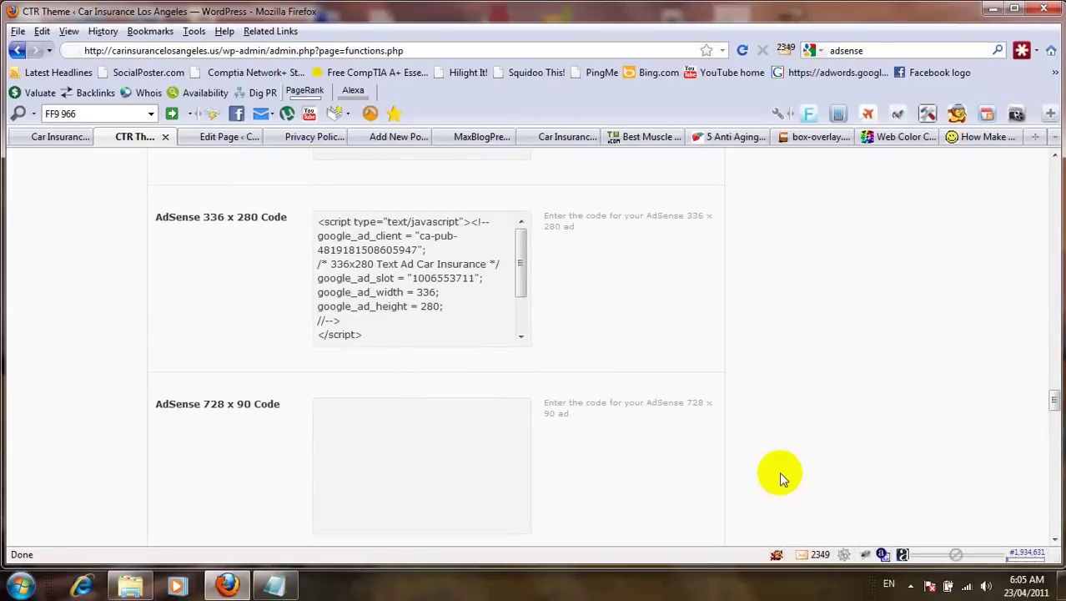